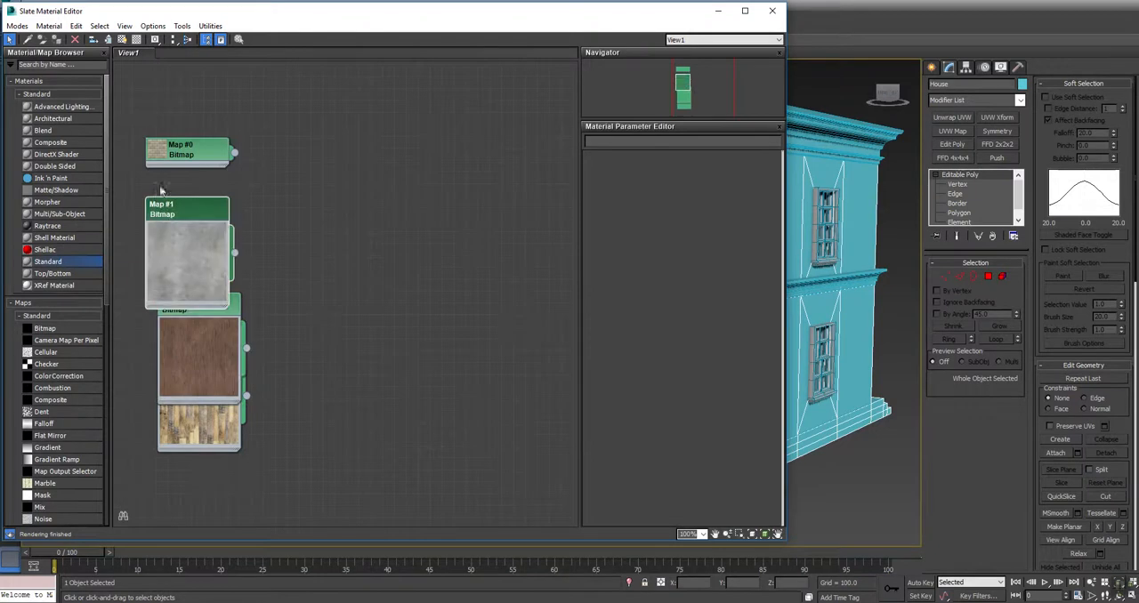
Enlarge the brick bitmap's preview and arrange the four bitmap nodes in one column without overlaps
{"action": "double_click", "coordinate": [161, 153]}
{"action": "left_click_drag", "start_coordinate": [210, 149], "coordinate": [219, 94]}
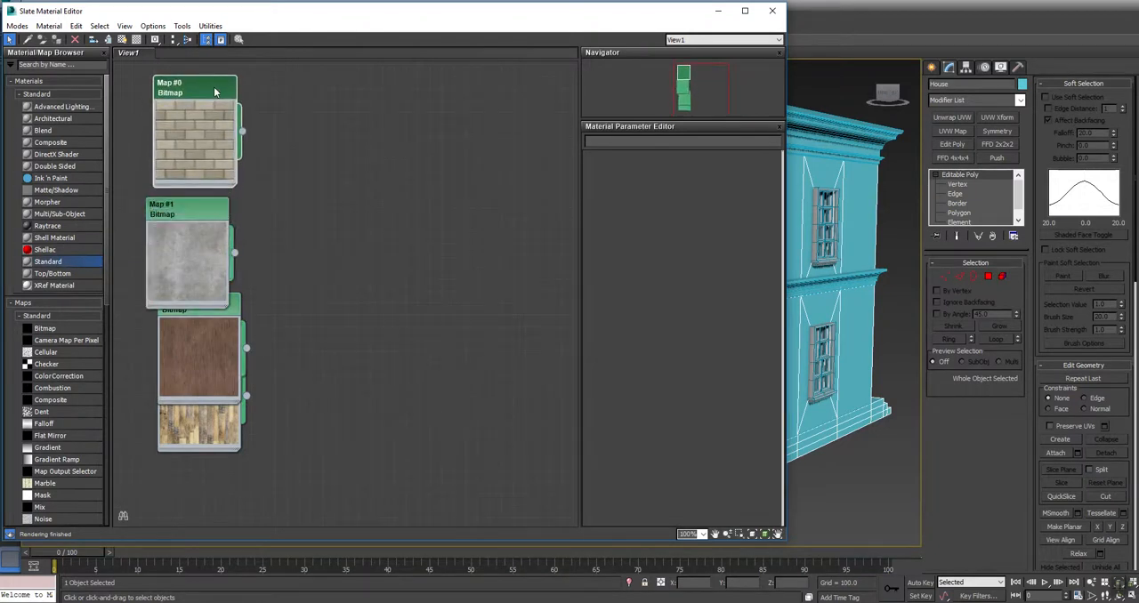
{"action": "left_click_drag", "start_coordinate": [183, 213], "coordinate": [195, 204]}
{"action": "left_click", "coordinate": [194, 348]}
{"action": "left_click_drag", "start_coordinate": [207, 312], "coordinate": [216, 453]}
{"action": "left_click", "coordinate": [205, 428]}
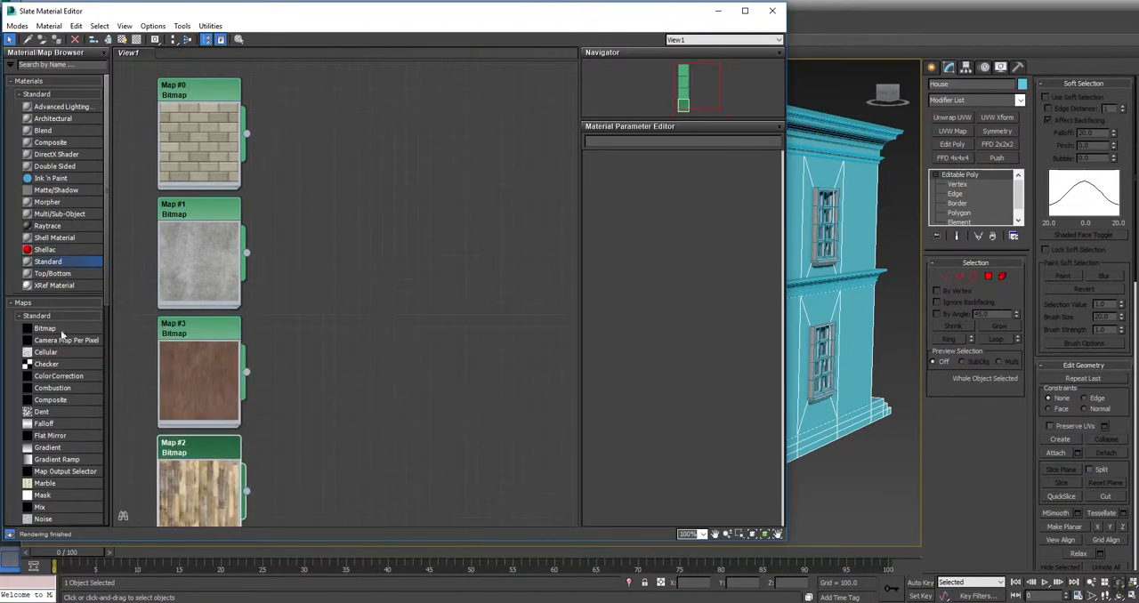
Add a Standard material with the brick bitmap as its Diffuse Color, enlarge its preview and name it Brick
{"action": "left_click_drag", "start_coordinate": [49, 264], "coordinate": [365, 122]}
{"action": "left_click_drag", "start_coordinate": [324, 157], "coordinate": [255, 132]}
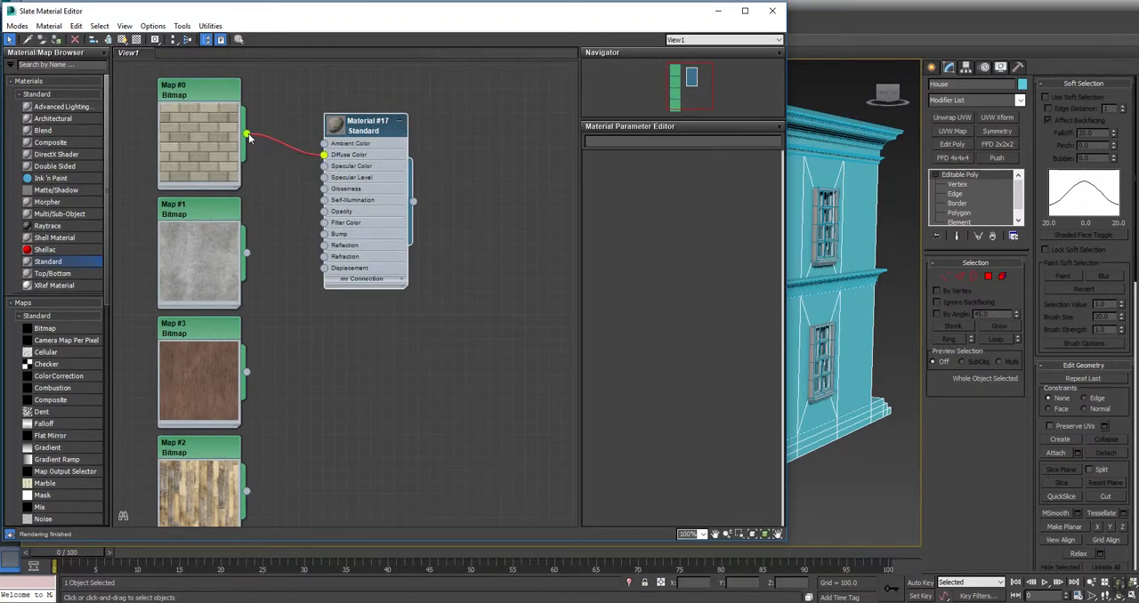
{"action": "double_click", "coordinate": [338, 127]}
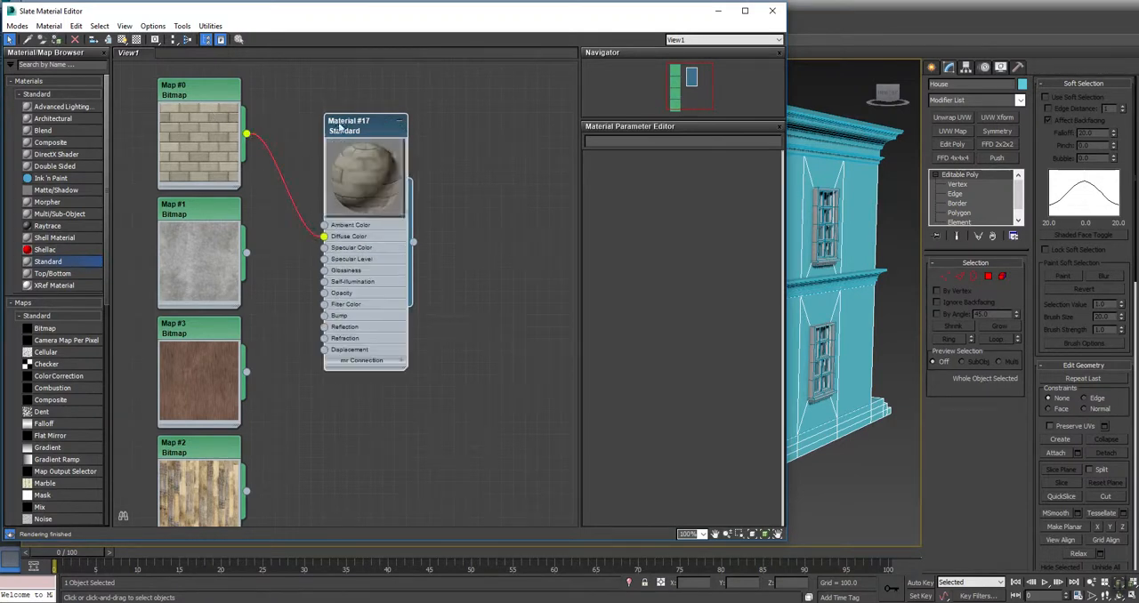
{"action": "left_click_drag", "start_coordinate": [370, 124], "coordinate": [359, 85]}
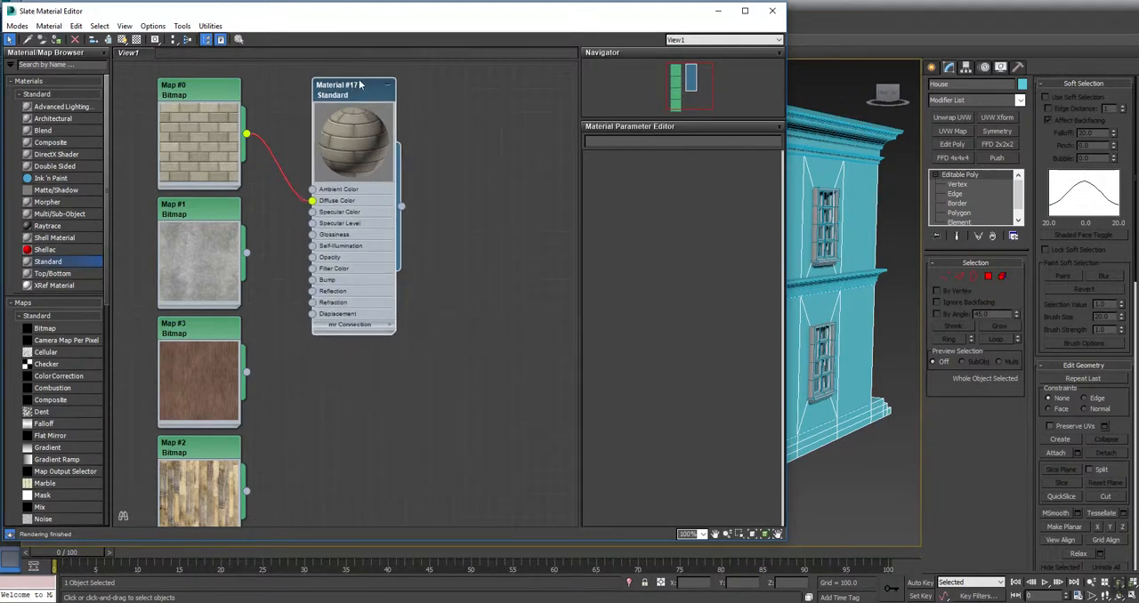
{"action": "double_click", "coordinate": [343, 98]}
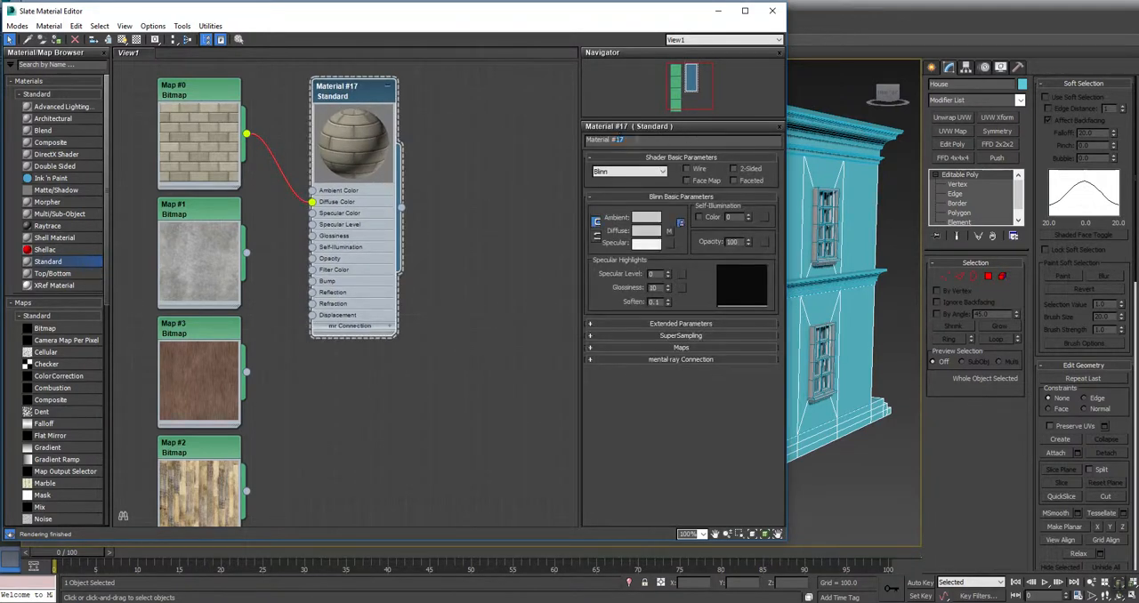
{"action": "type", "text": "Brick"}
Add a Standard material with the grey concrete bitmap as its Diffuse Color and name it Cement
{"action": "left_click_drag", "start_coordinate": [47, 262], "coordinate": [247, 254]}
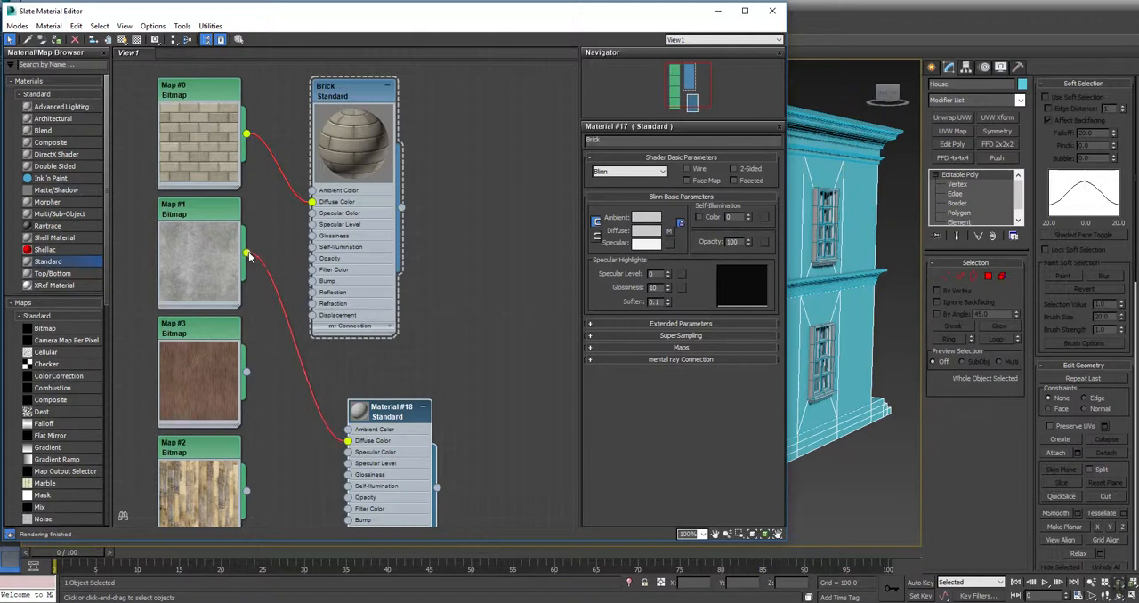
{"action": "double_click", "coordinate": [397, 409]}
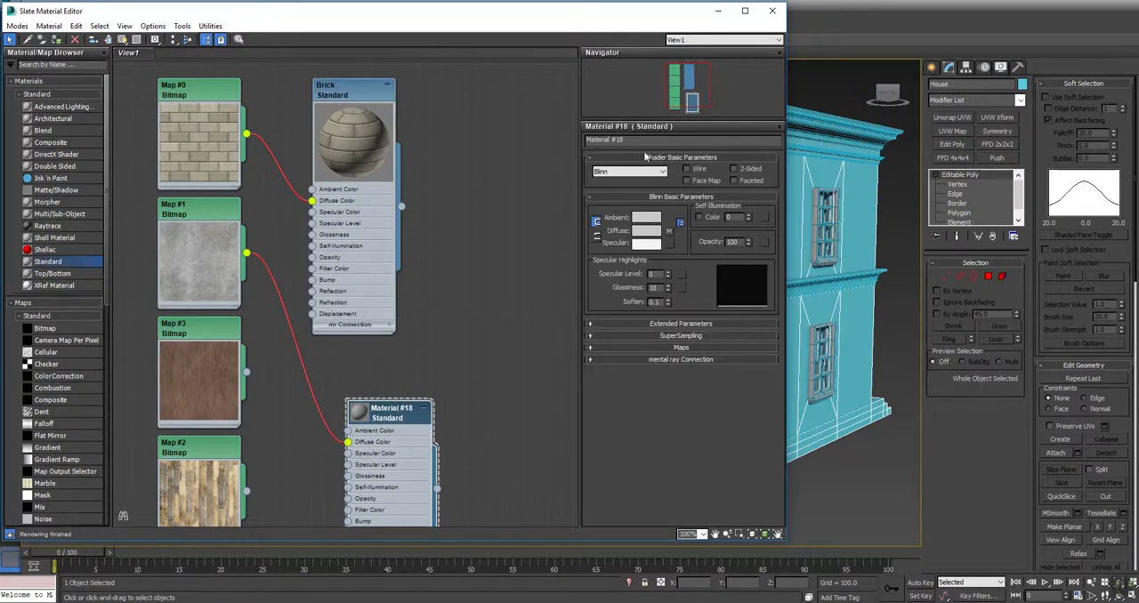
{"action": "left_click_drag", "start_coordinate": [643, 139], "coordinate": [587, 139]}
{"action": "type", "text": "Cement"}
{"action": "key", "text": "Return"}
Enlarge the Cement preview, collapse the Brick node's slots and place the Cement node directly below Brick
{"action": "double_click", "coordinate": [357, 414]}
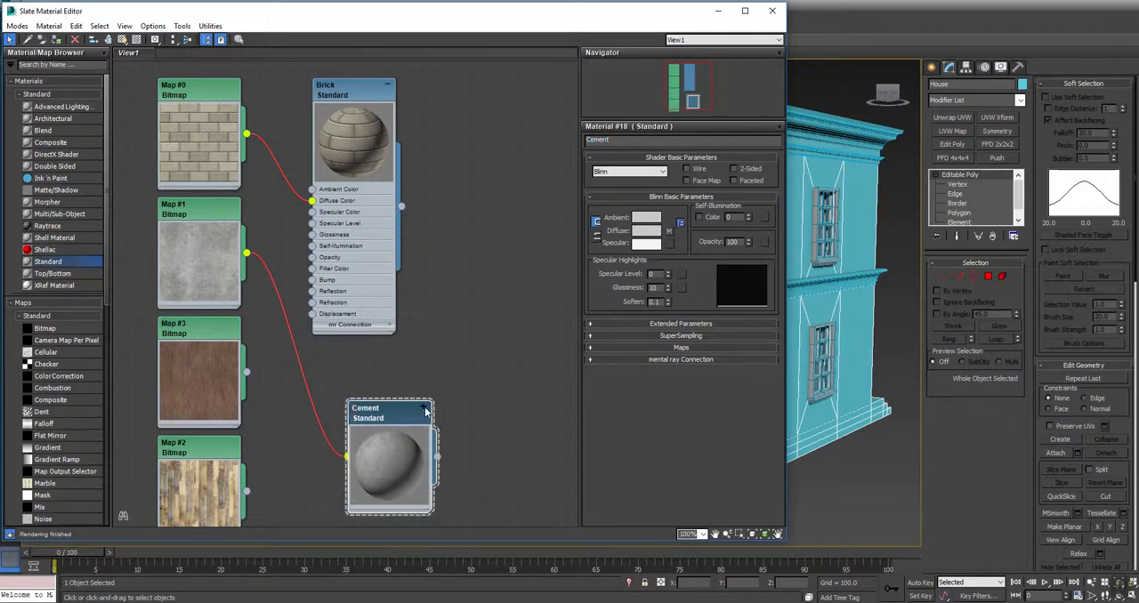
{"action": "left_click", "coordinate": [387, 86]}
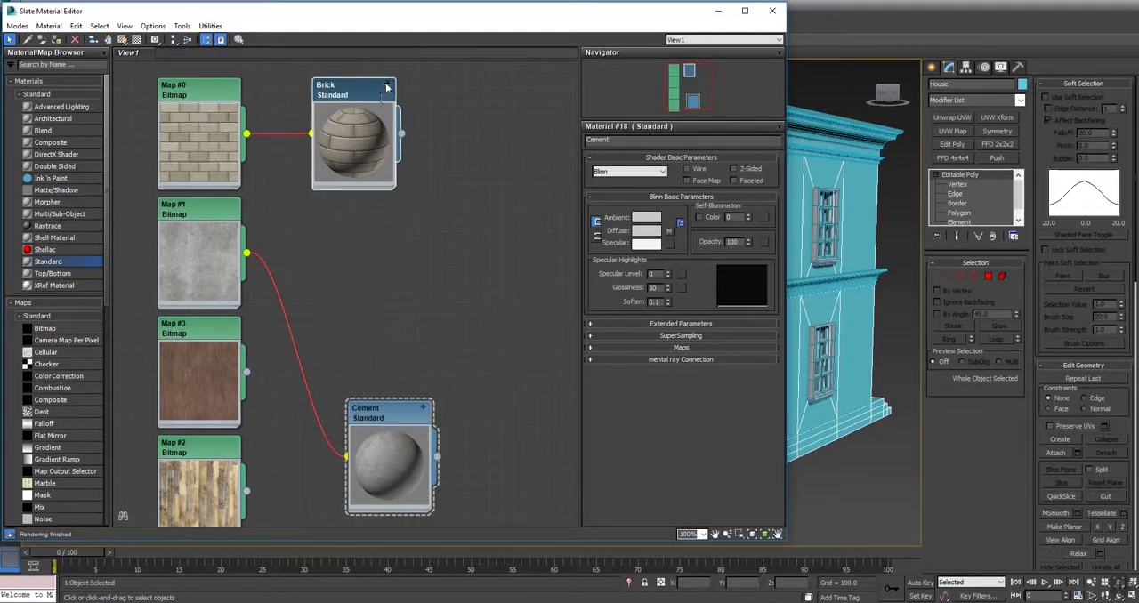
{"action": "left_click_drag", "start_coordinate": [392, 416], "coordinate": [356, 225]}
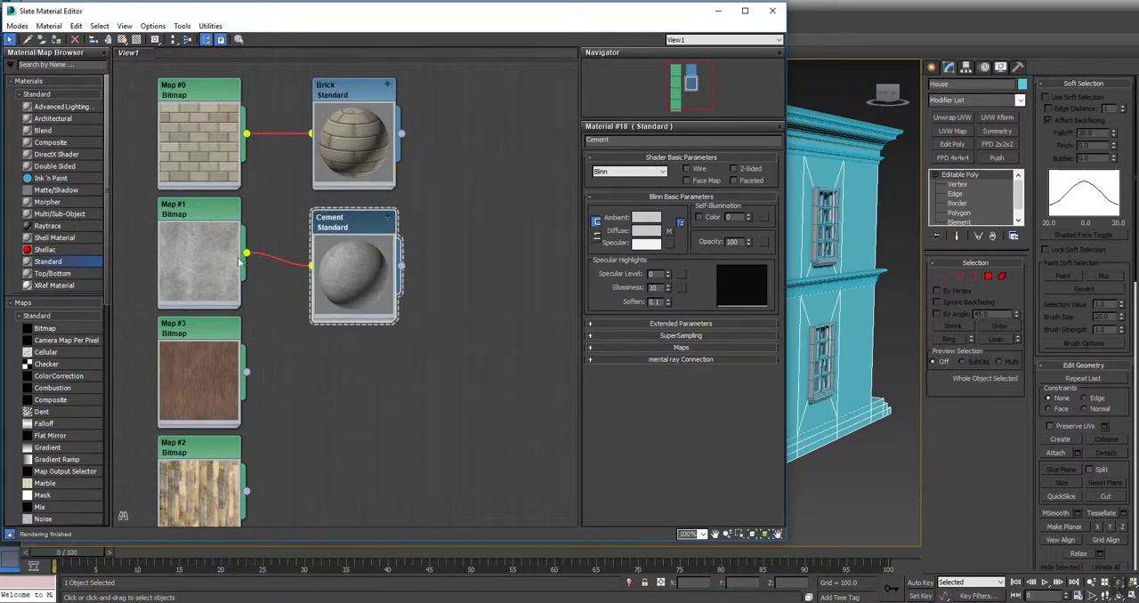
Add a collapsed Standard material fed by the reddish-brown wood bitmap, name it Tiling Wood and place it below Cement with a large preview
{"action": "left_click_drag", "start_coordinate": [47, 261], "coordinate": [389, 383]}
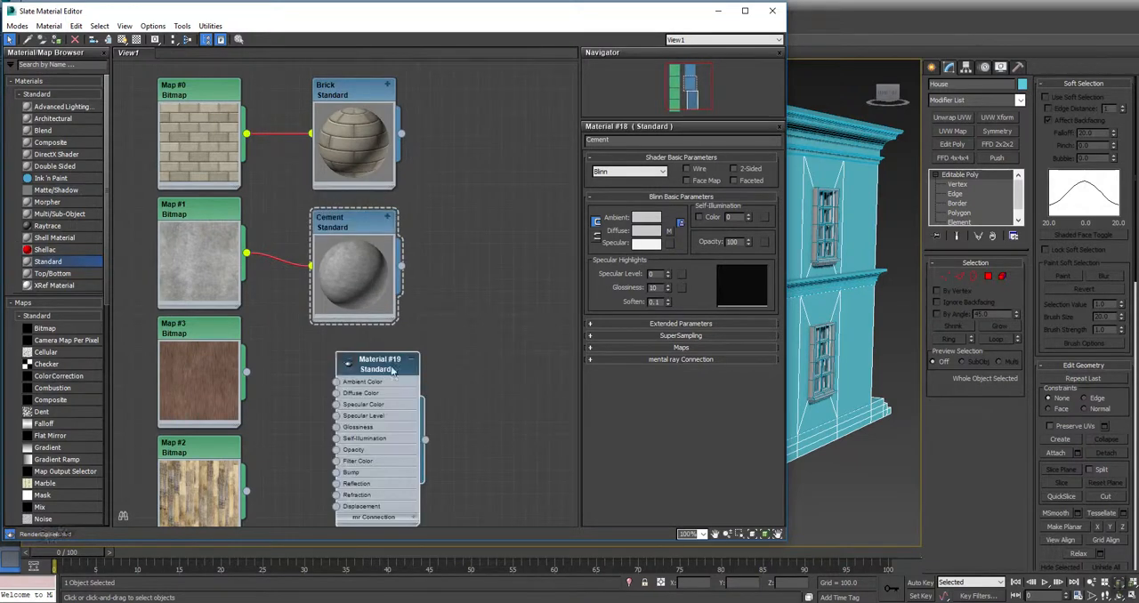
{"action": "left_click", "coordinate": [412, 362]}
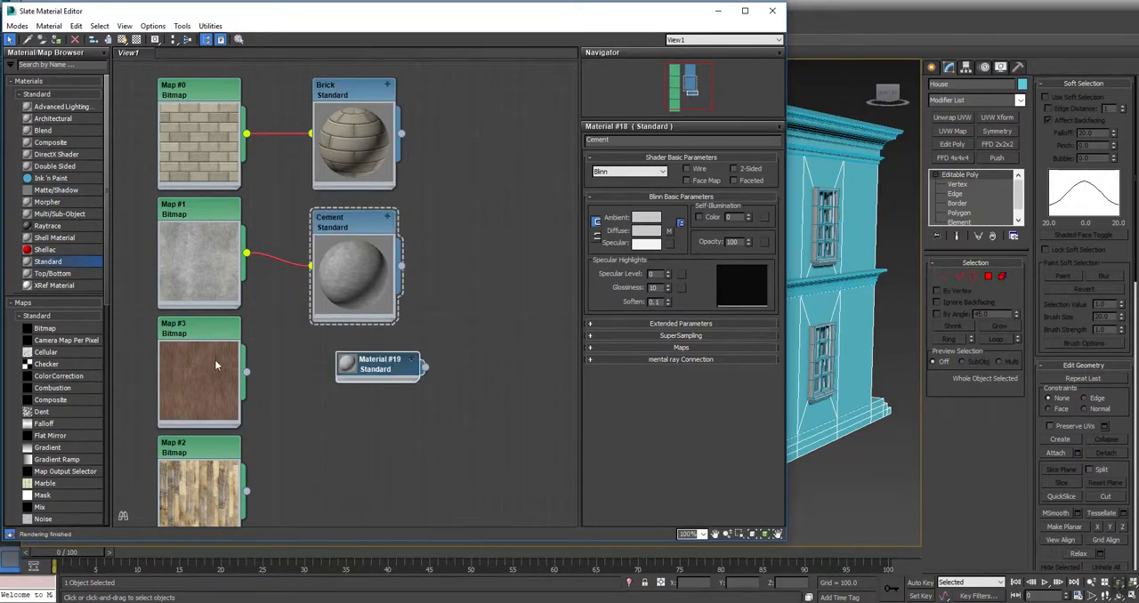
{"action": "left_click_drag", "start_coordinate": [338, 375], "coordinate": [336, 400]}
{"action": "double_click", "coordinate": [374, 367]}
{"action": "left_click_drag", "start_coordinate": [634, 140], "coordinate": [155, 160]}
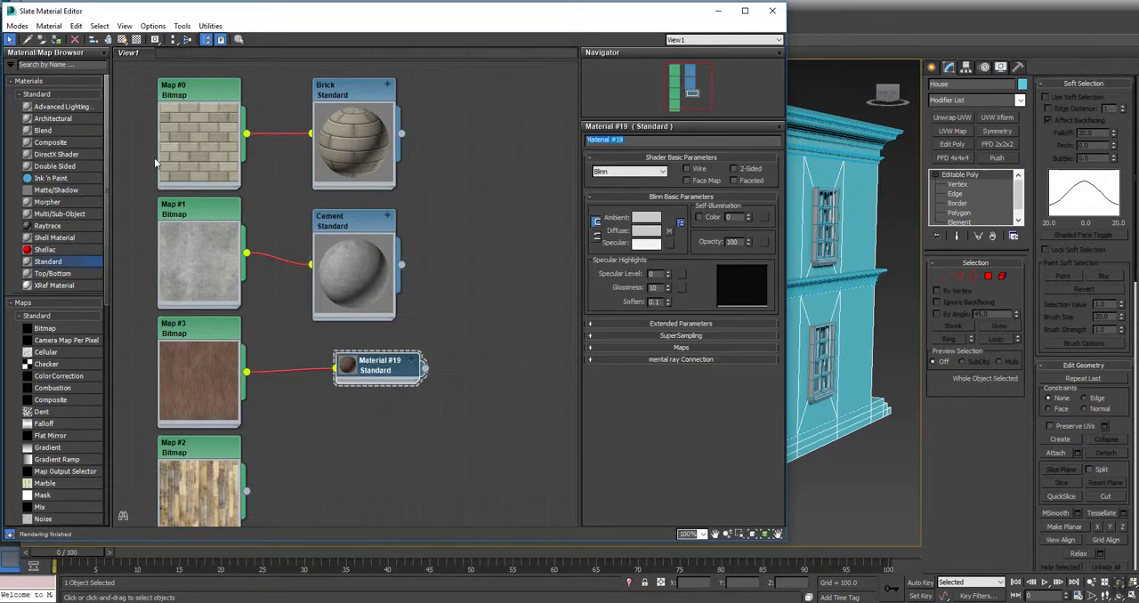
{"action": "type", "text": "Tiling Wood"}
{"action": "key", "text": "Return"}
{"action": "double_click", "coordinate": [354, 365]}
{"action": "left_click_drag", "start_coordinate": [376, 368], "coordinate": [342, 344]}
Add a Standard material fed by the wood plank bitmap, enlarge its preview, collapse its slots and name it Wood Floor
{"action": "left_click_drag", "start_coordinate": [54, 265], "coordinate": [336, 470]}
{"action": "middle_click_drag", "start_coordinate": [451, 453], "coordinate": [477, 186]}
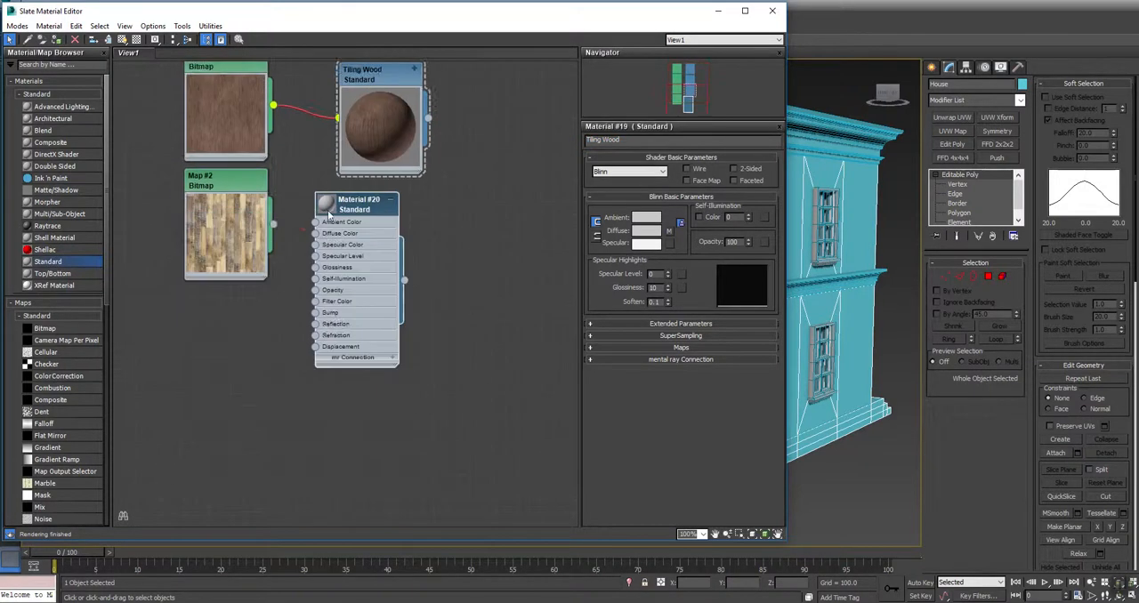
{"action": "double_click", "coordinate": [326, 206]}
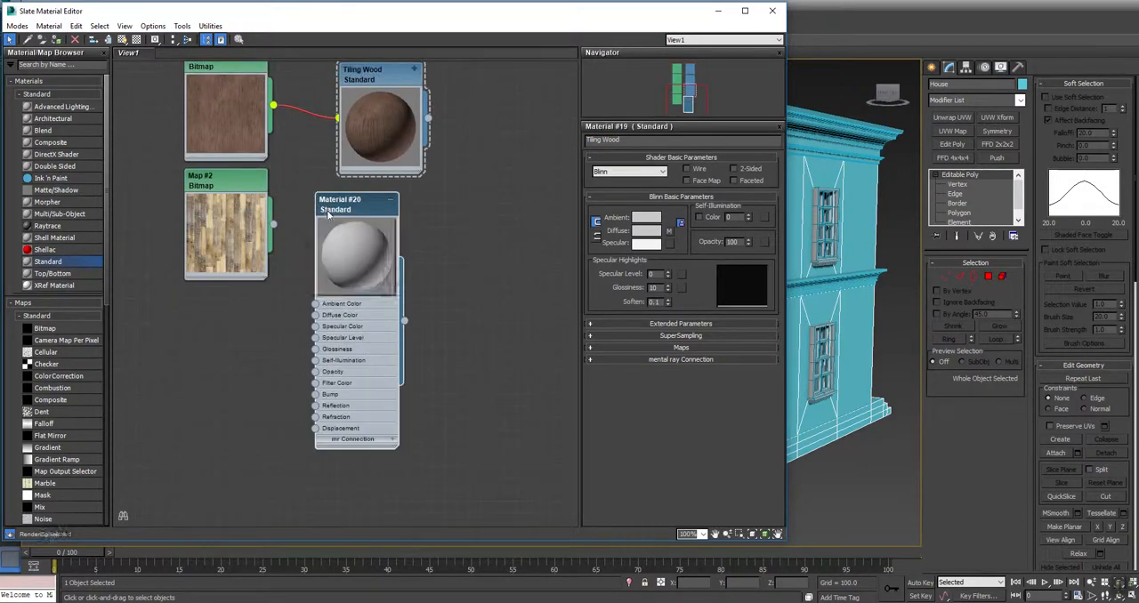
{"action": "left_click", "coordinate": [392, 200]}
{"action": "left_click_drag", "start_coordinate": [273, 223], "coordinate": [316, 318]}
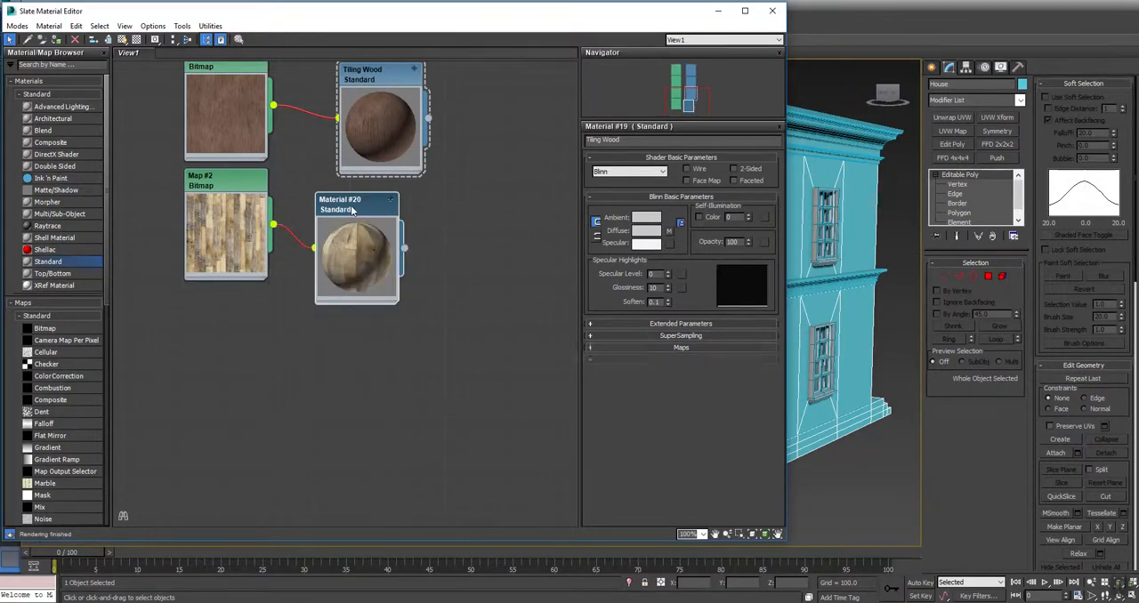
{"action": "double_click", "coordinate": [355, 230]}
{"action": "type", "text": "Wood Floor"}
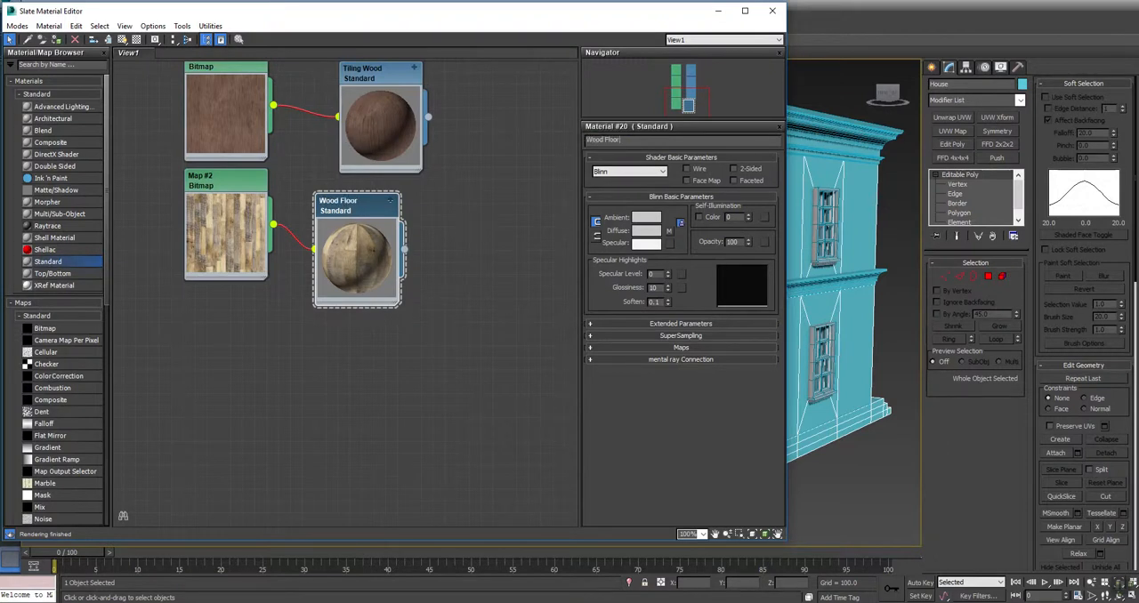
{"action": "key", "text": "Return"}
Add a Multi/Sub-Object material beside the Standard materials and set its number of materials to 4
{"action": "middle_click_drag", "start_coordinate": [488, 139], "coordinate": [431, 372]}
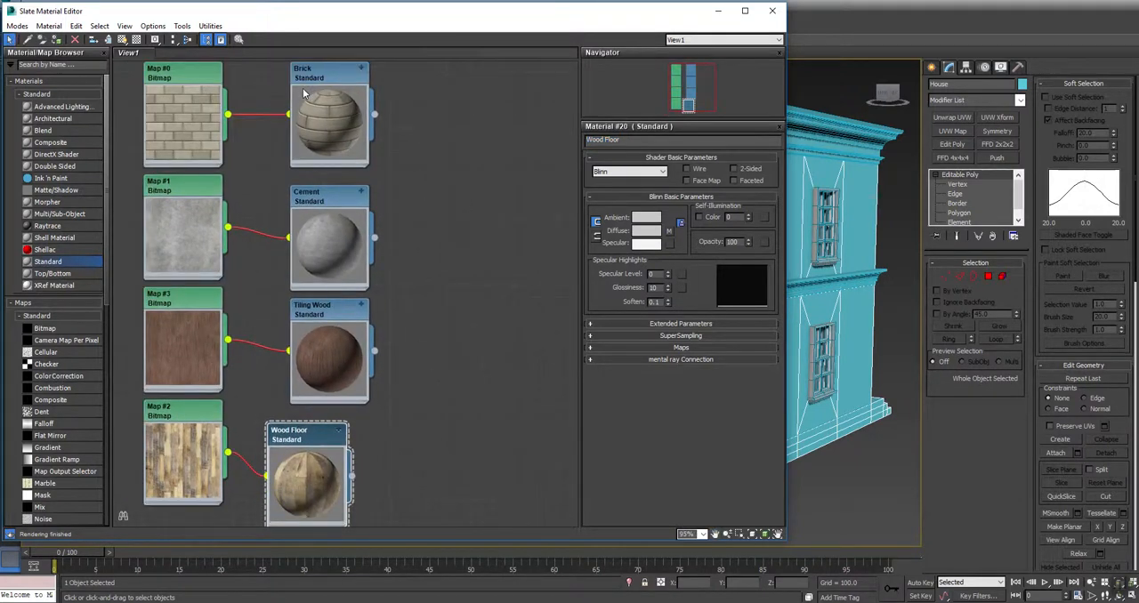
{"action": "left_click_drag", "start_coordinate": [54, 217], "coordinate": [493, 152]}
{"action": "double_click", "coordinate": [488, 154]}
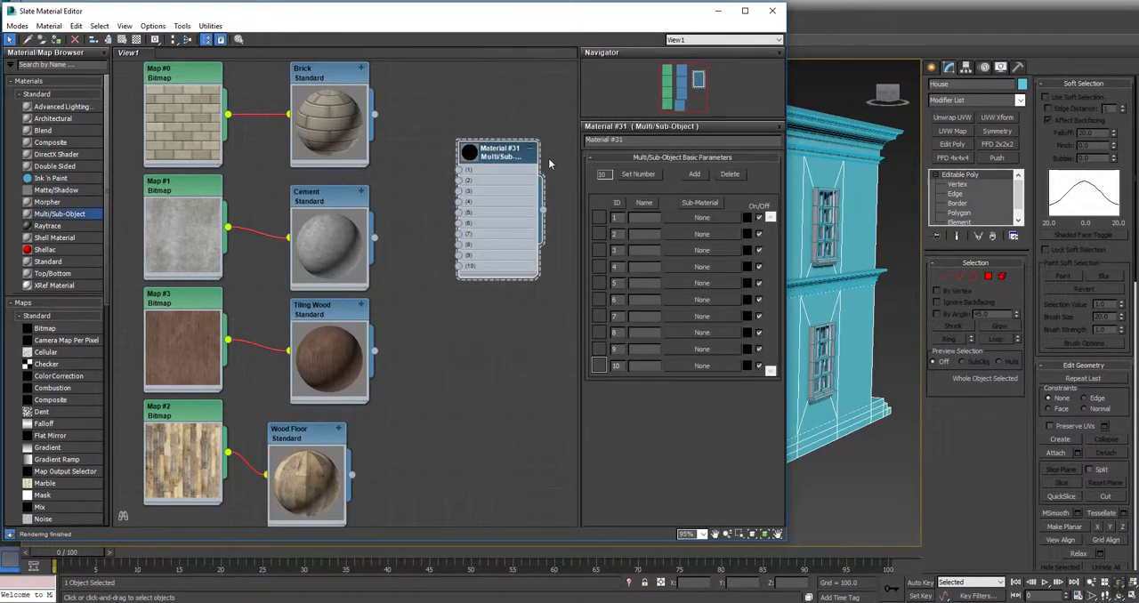
{"action": "left_click", "coordinate": [634, 175]}
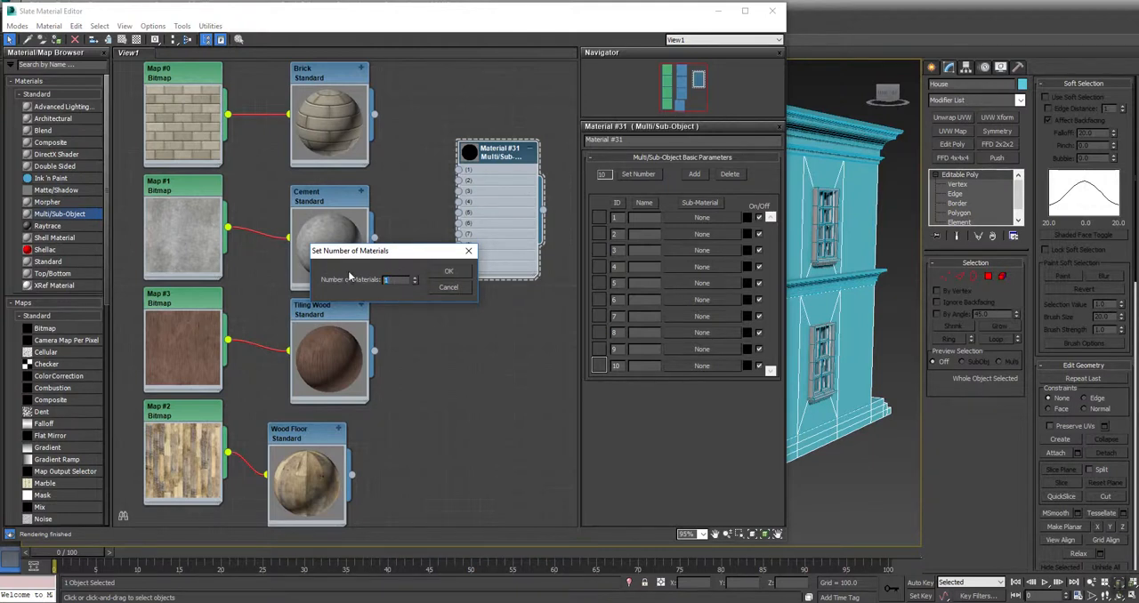
{"action": "left_click", "coordinate": [448, 272]}
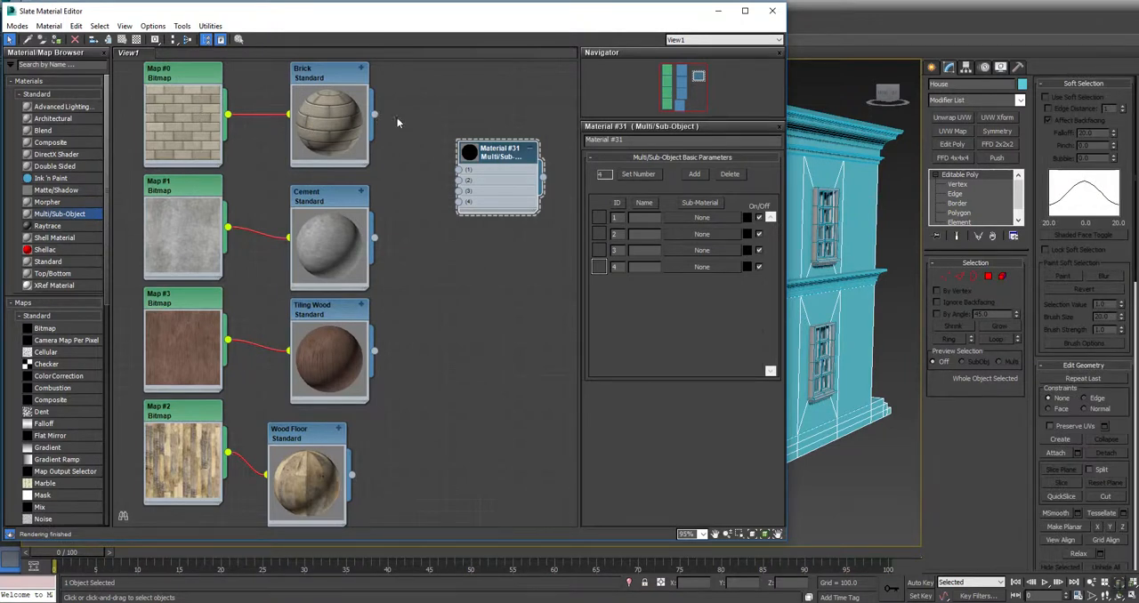
Connect Brick, Cement, Tiling Wood and Wood Floor to slots 1 to 4 of the Multi/Sub-Object material and enlarge its preview
{"action": "left_click_drag", "start_coordinate": [375, 115], "coordinate": [462, 170]}
{"action": "double_click", "coordinate": [471, 153]}
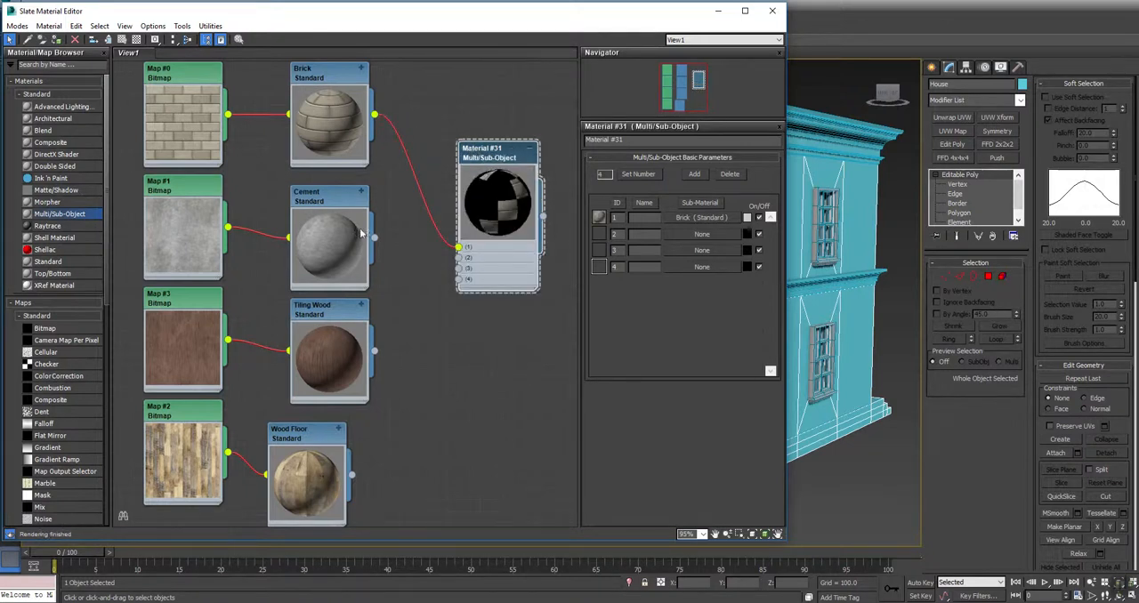
{"action": "left_click_drag", "start_coordinate": [375, 239], "coordinate": [458, 258]}
{"action": "left_click_drag", "start_coordinate": [375, 352], "coordinate": [459, 268]}
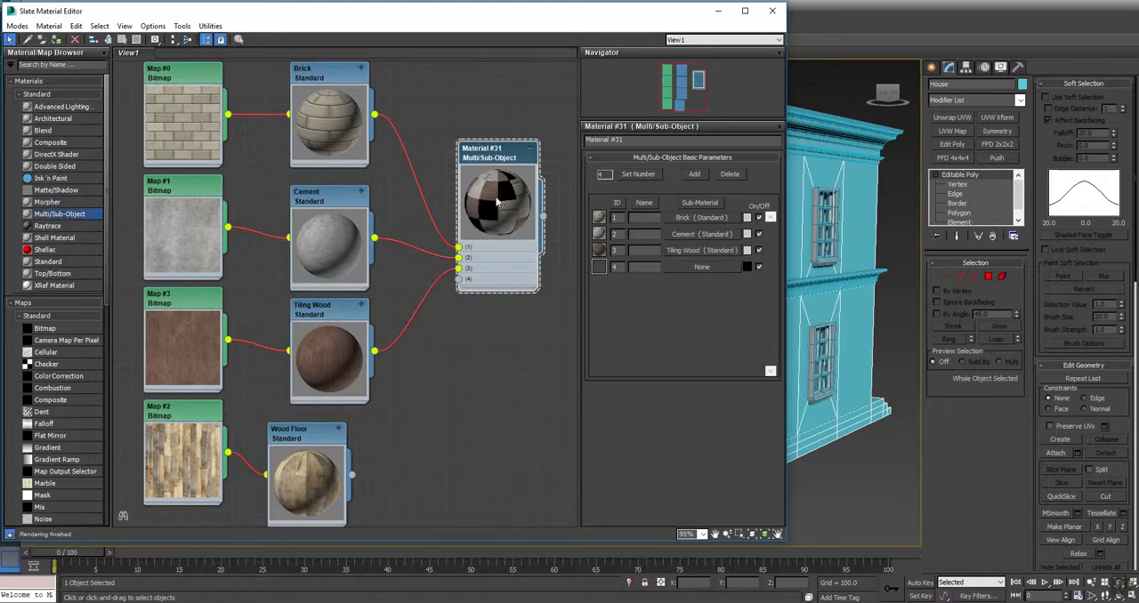
{"action": "left_click_drag", "start_coordinate": [353, 475], "coordinate": [461, 280]}
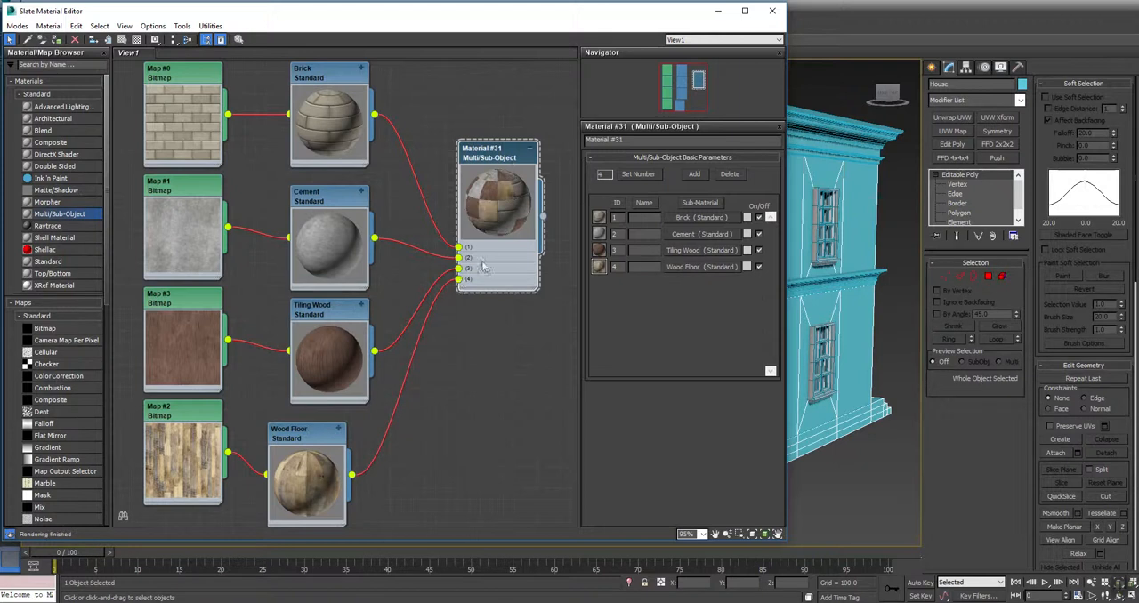
Lay out the child nodes of the Multi/Sub-Object material automatically
{"action": "right_click", "coordinate": [503, 151]}
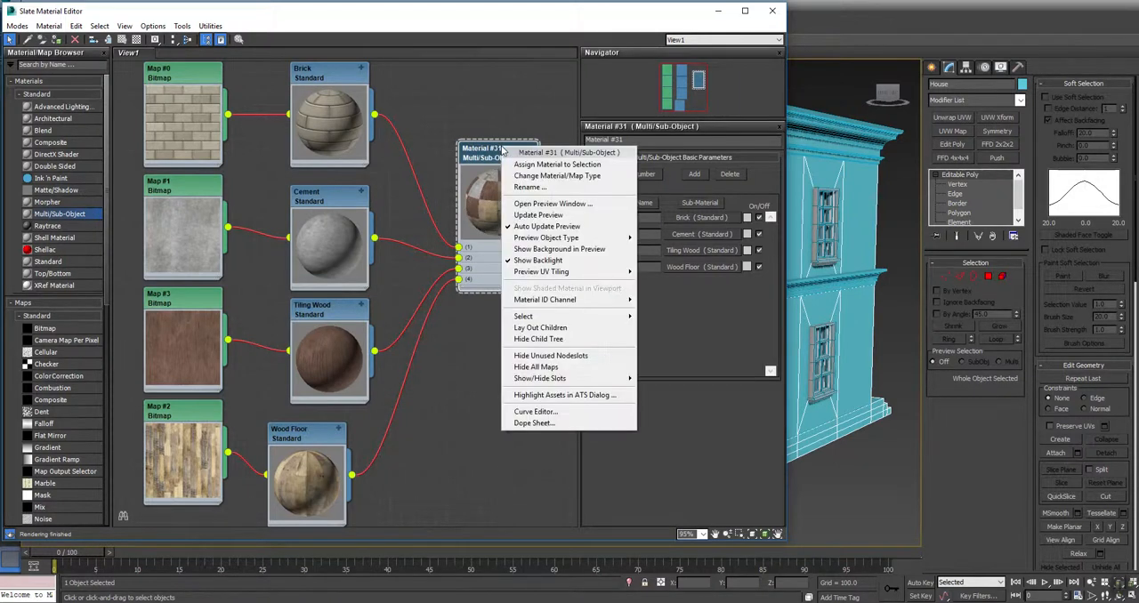
{"action": "left_click", "coordinate": [519, 330]}
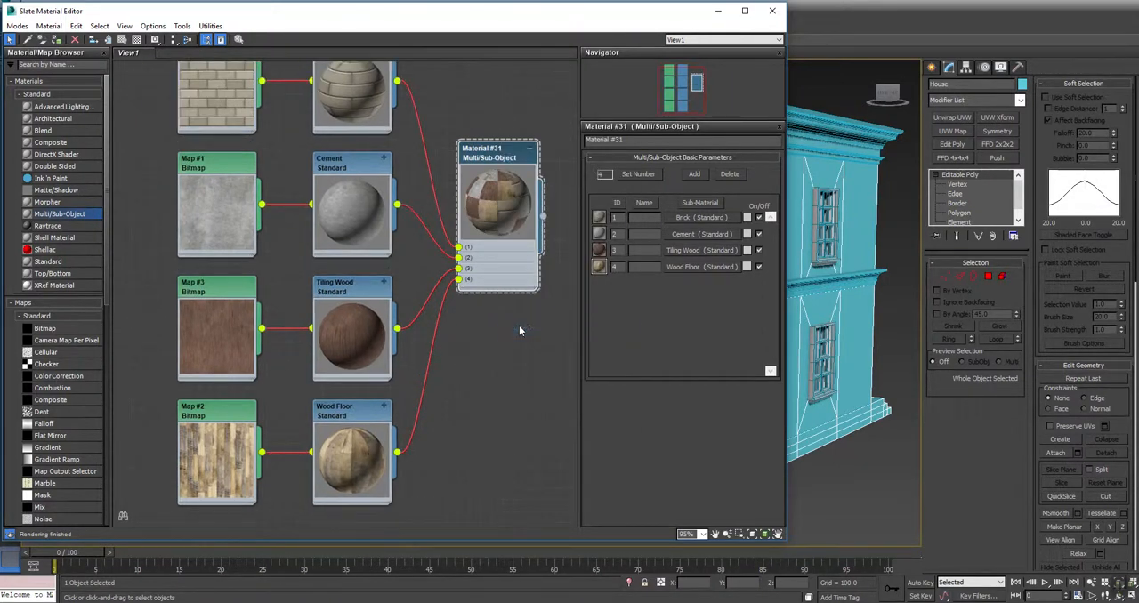
{"action": "scroll", "coordinate": [521, 331], "scroll_direction": "down", "scroll_amount": 1}
{"action": "middle_click_drag", "start_coordinate": [522, 331], "coordinate": [458, 314]}
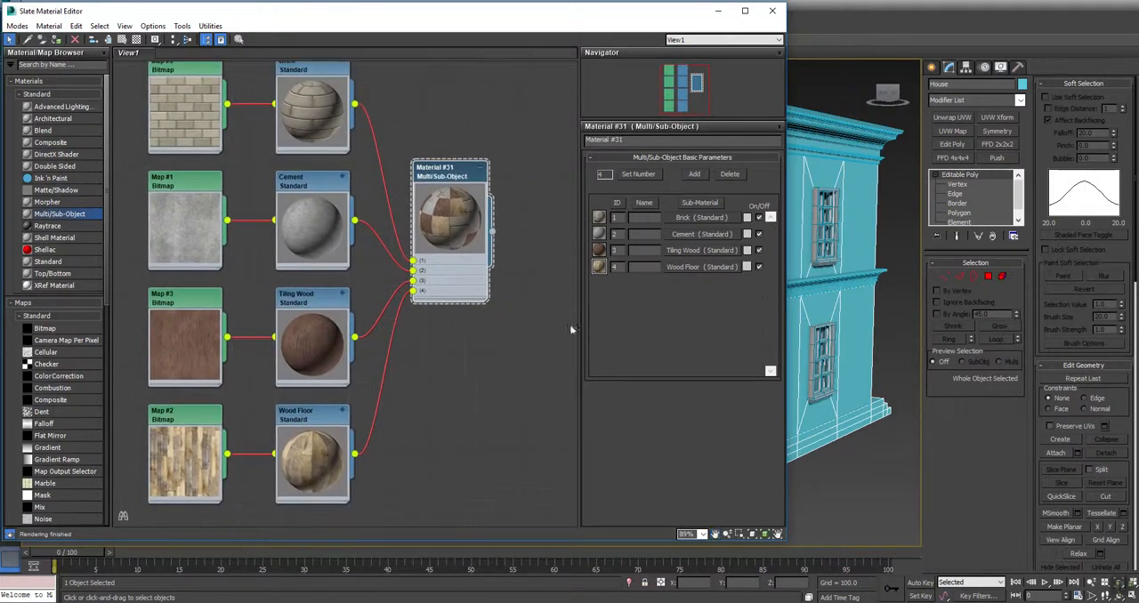
Select all objects in the scene and assign the Multi/Sub-Object material to them
{"action": "left_click_drag", "start_coordinate": [652, 23], "coordinate": [269, 46]}
{"action": "key", "text": "ctrl+a"}
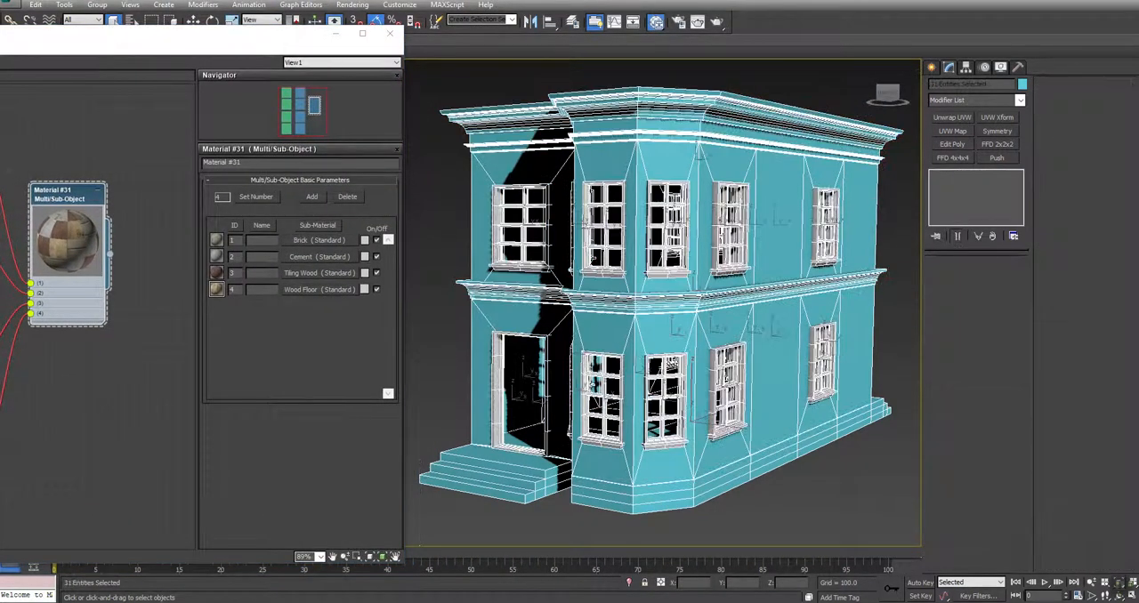
{"action": "left_click_drag", "start_coordinate": [275, 38], "coordinate": [674, 18]}
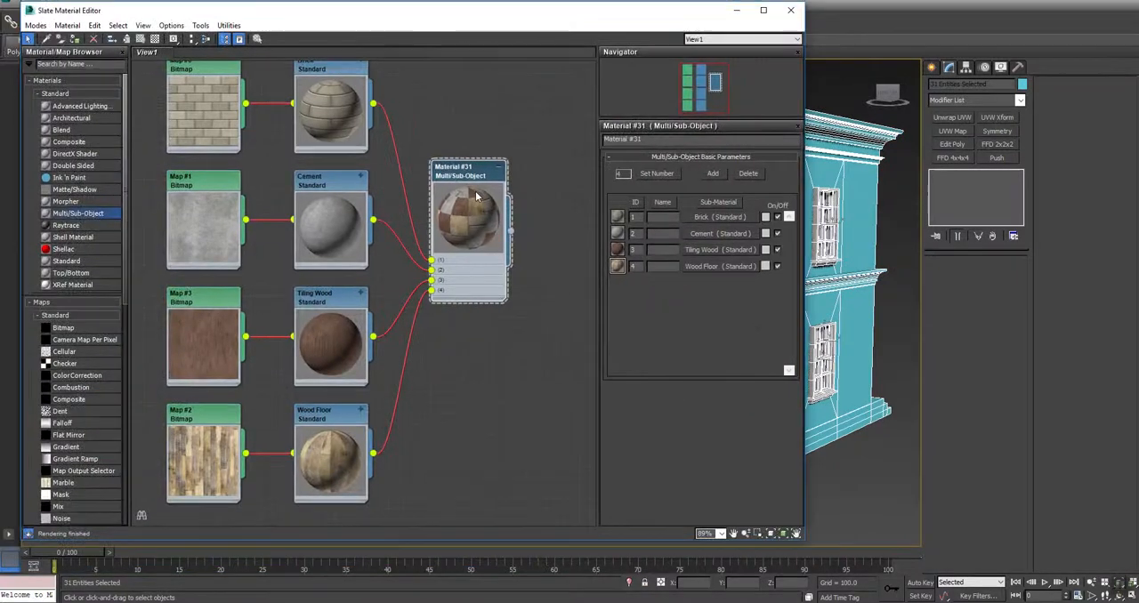
{"action": "right_click", "coordinate": [462, 168]}
{"action": "left_click", "coordinate": [501, 183]}
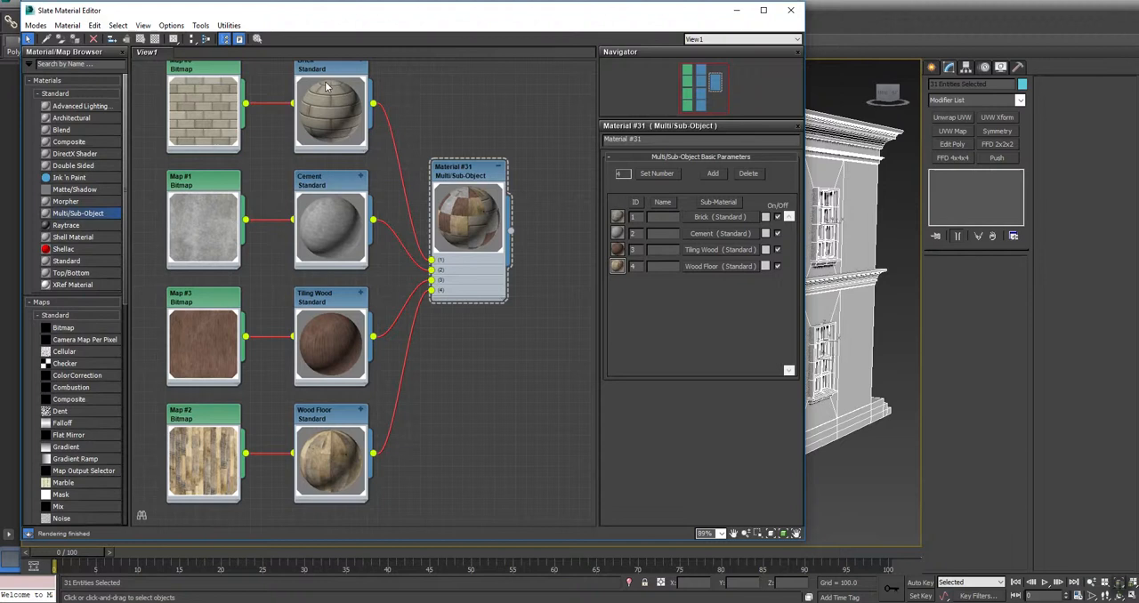
Render the perspective view of the house despite the missing map coordinates, then close the rendered frame
{"action": "left_click_drag", "start_coordinate": [691, 16], "coordinate": [478, 49]}
{"action": "left_click", "coordinate": [717, 21]}
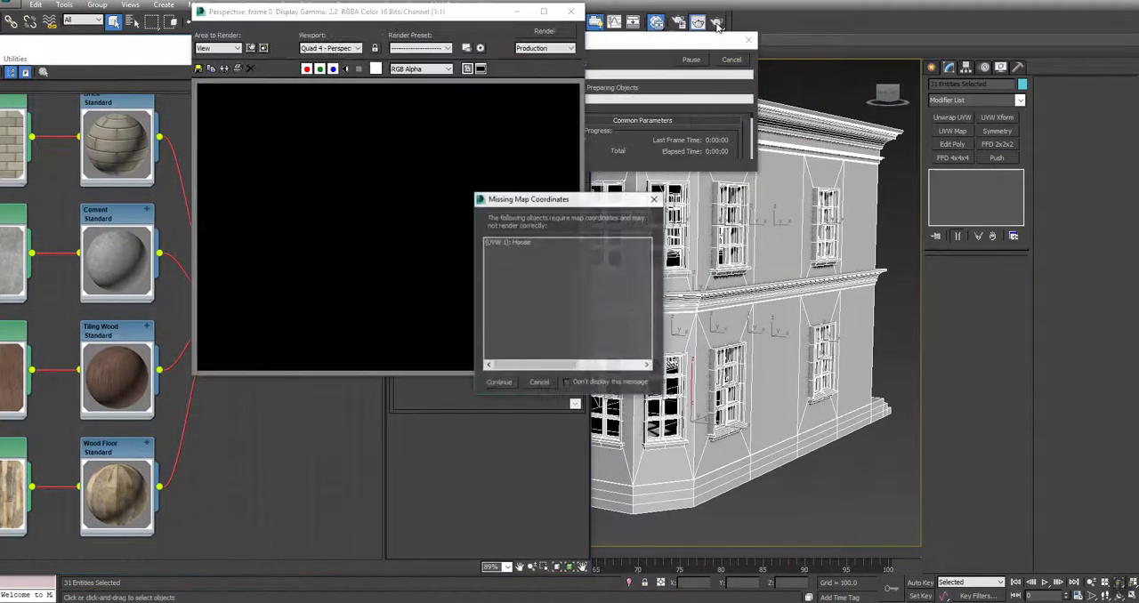
{"action": "left_click", "coordinate": [499, 382]}
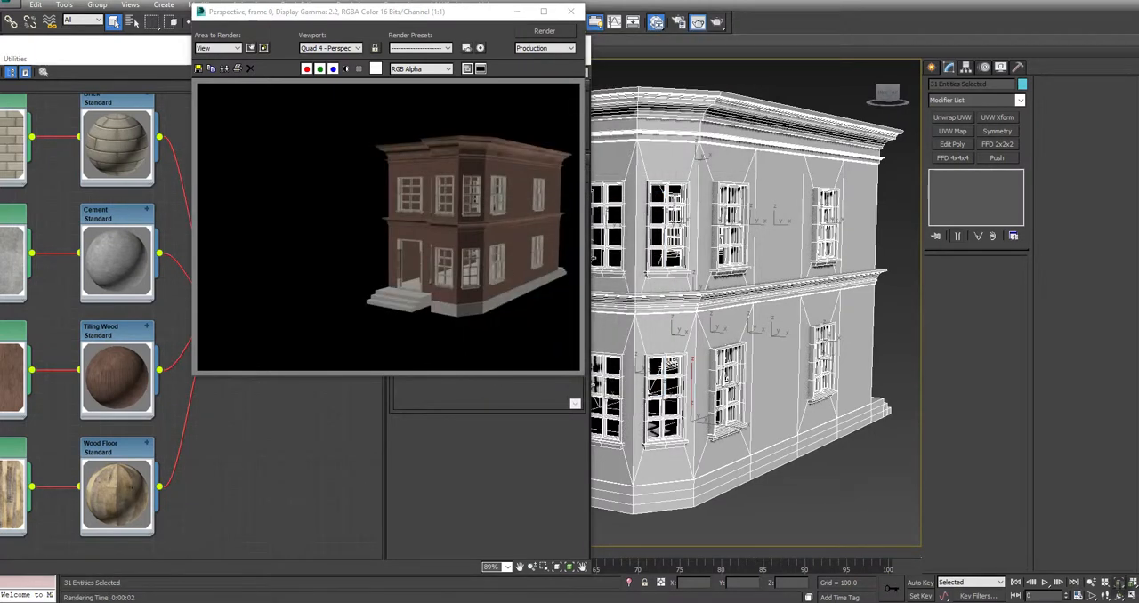
{"action": "left_click", "coordinate": [571, 11]}
Show the Brick, Cement, Tiling Wood and Wood Floor materials as realistic materials in the viewport
{"action": "left_click_drag", "start_coordinate": [476, 40], "coordinate": [702, 26]}
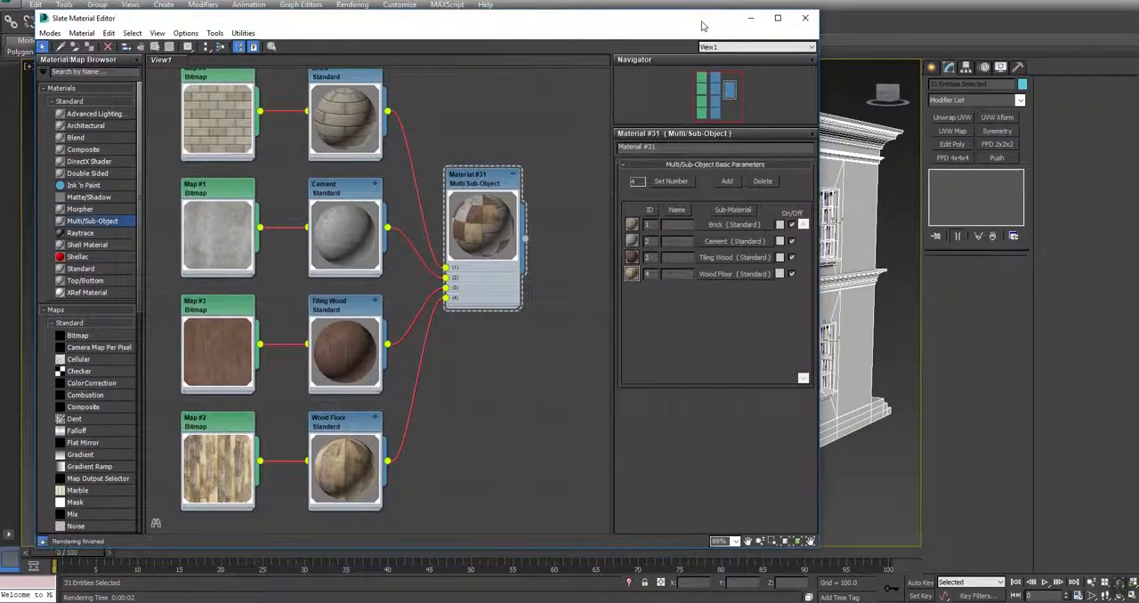
{"action": "right_click", "coordinate": [345, 75]}
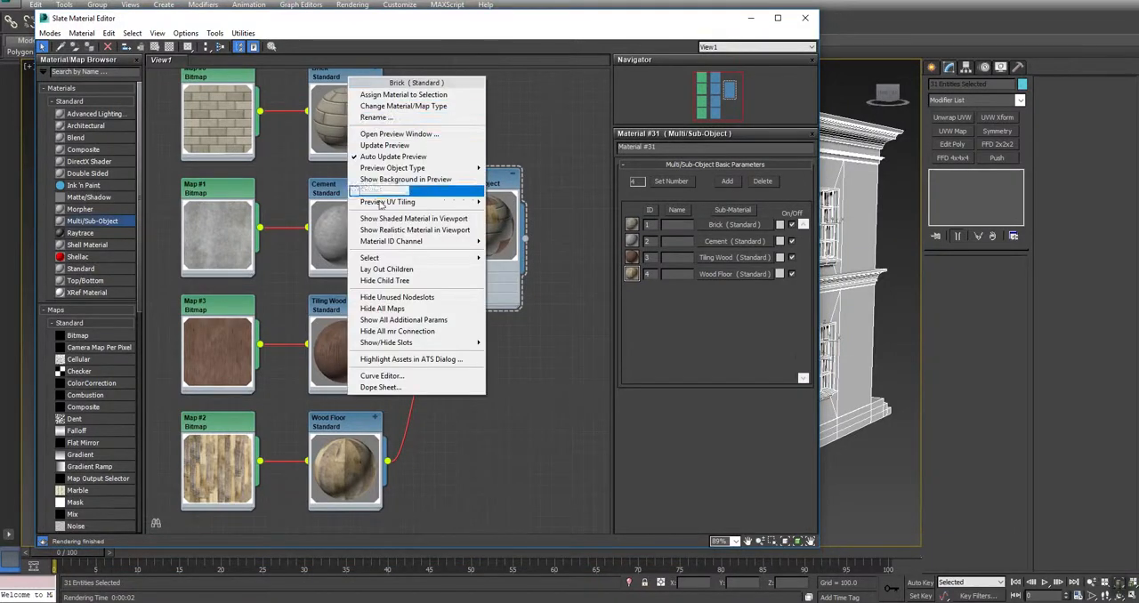
{"action": "left_click", "coordinate": [385, 230]}
{"action": "right_click", "coordinate": [347, 190]}
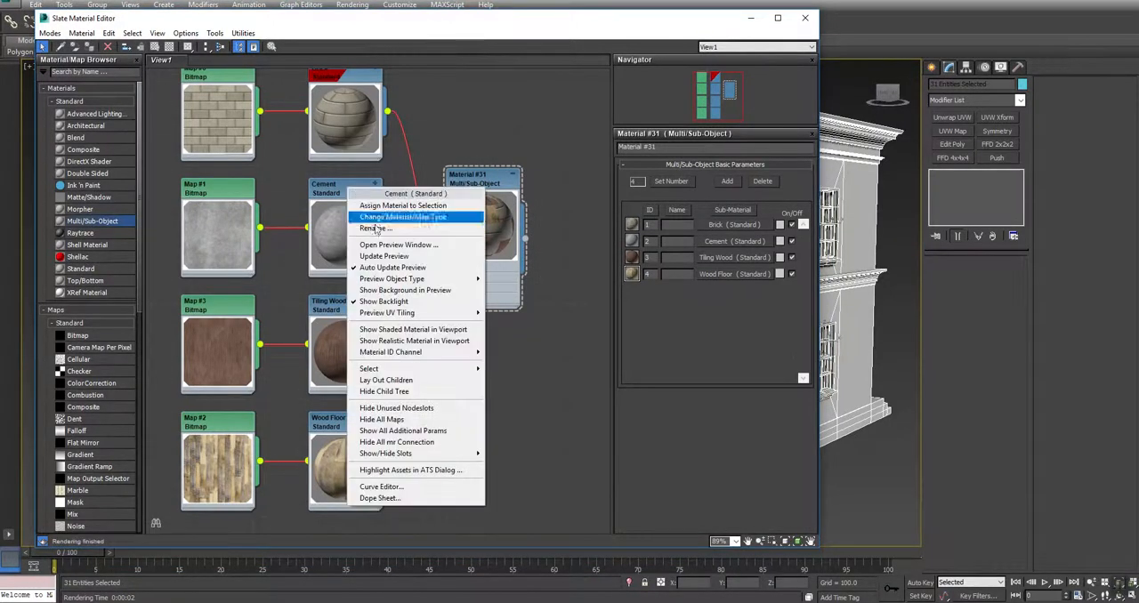
{"action": "left_click", "coordinate": [384, 341]}
{"action": "right_click", "coordinate": [350, 312]}
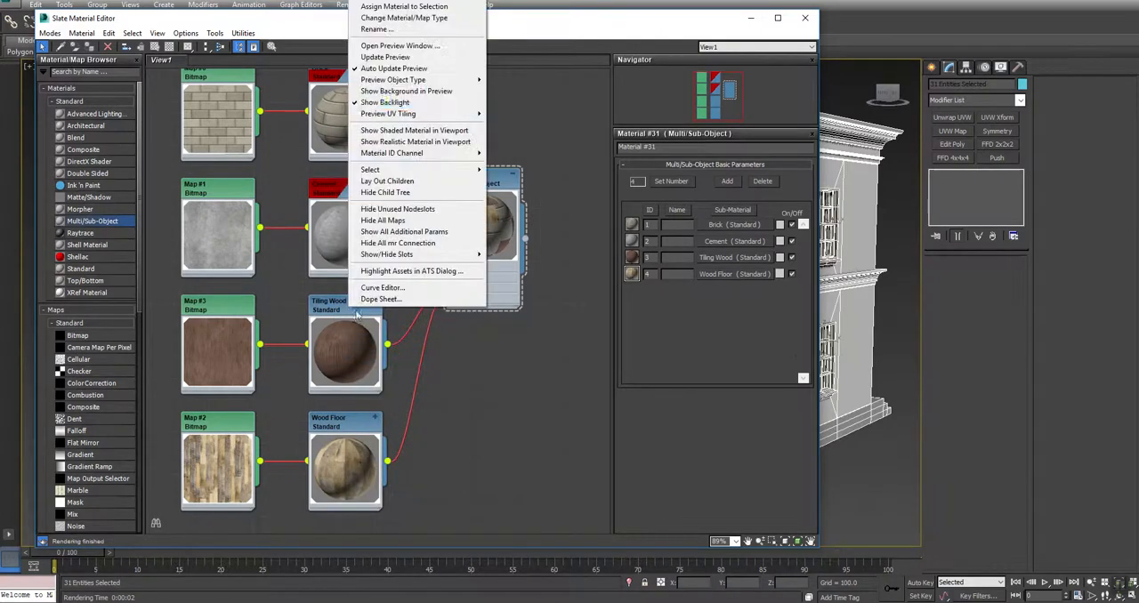
{"action": "left_click", "coordinate": [414, 142]}
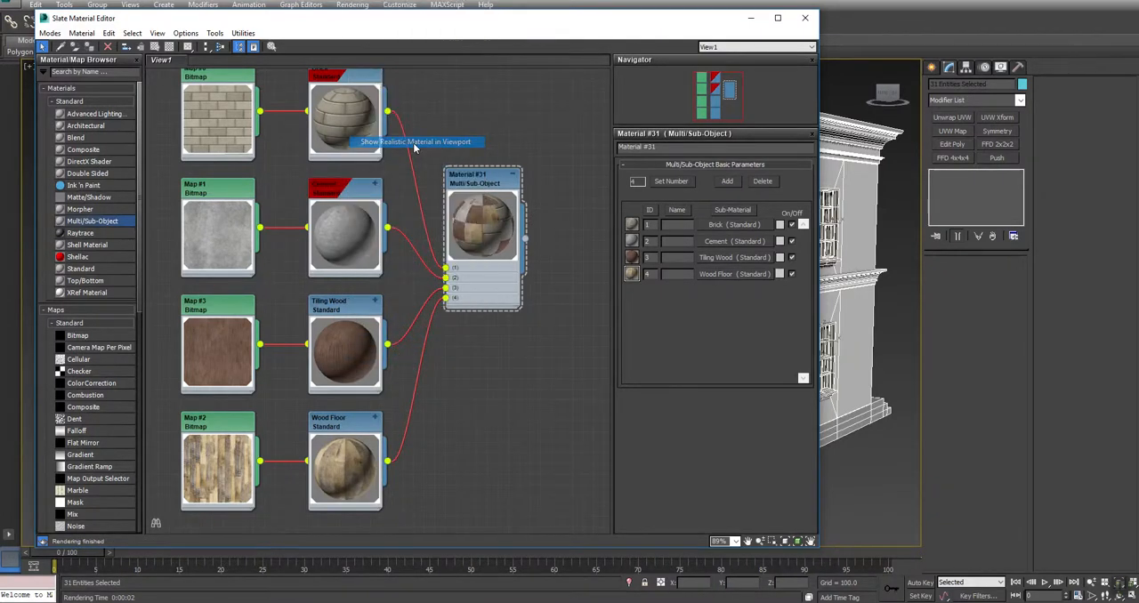
{"action": "right_click", "coordinate": [357, 417]}
{"action": "left_click", "coordinate": [373, 256]}
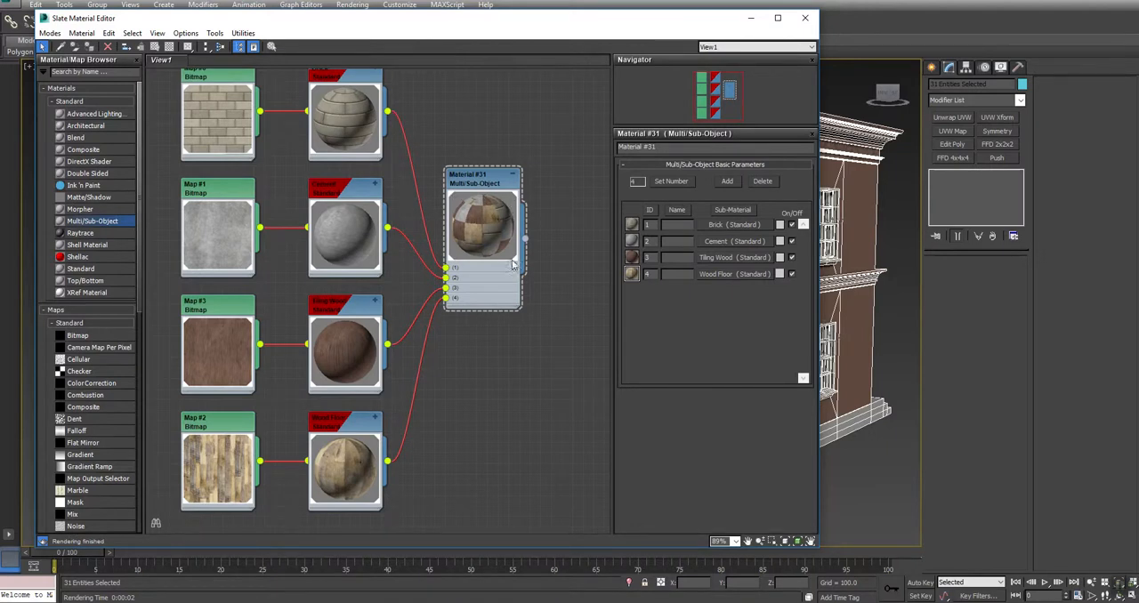
{"action": "right_click", "coordinate": [351, 84]}
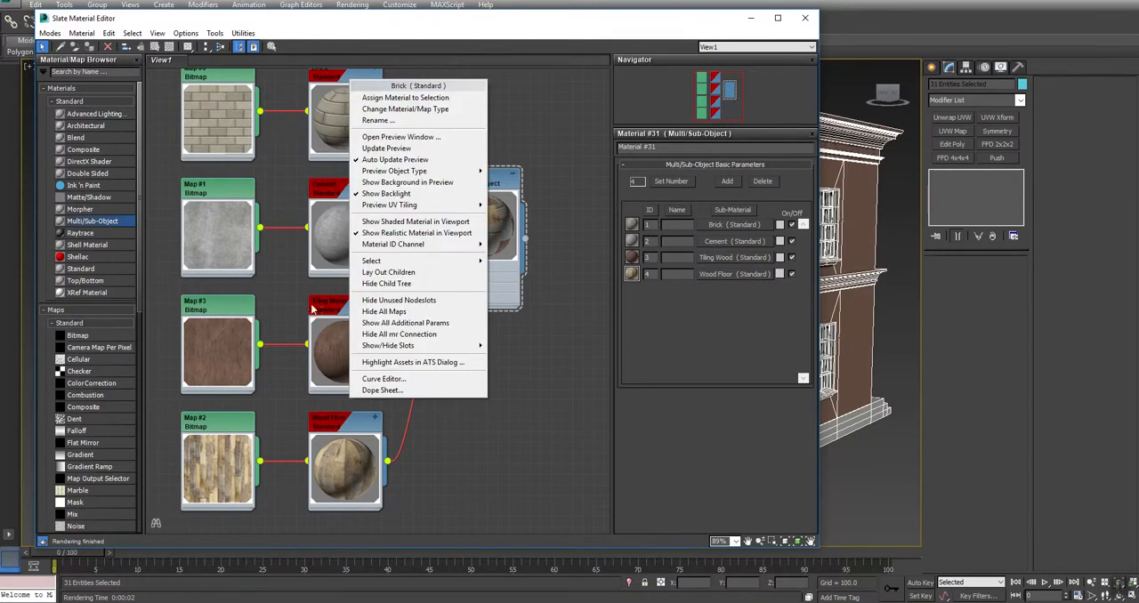
{"action": "left_click", "coordinate": [332, 312]}
{"action": "right_click", "coordinate": [331, 313]}
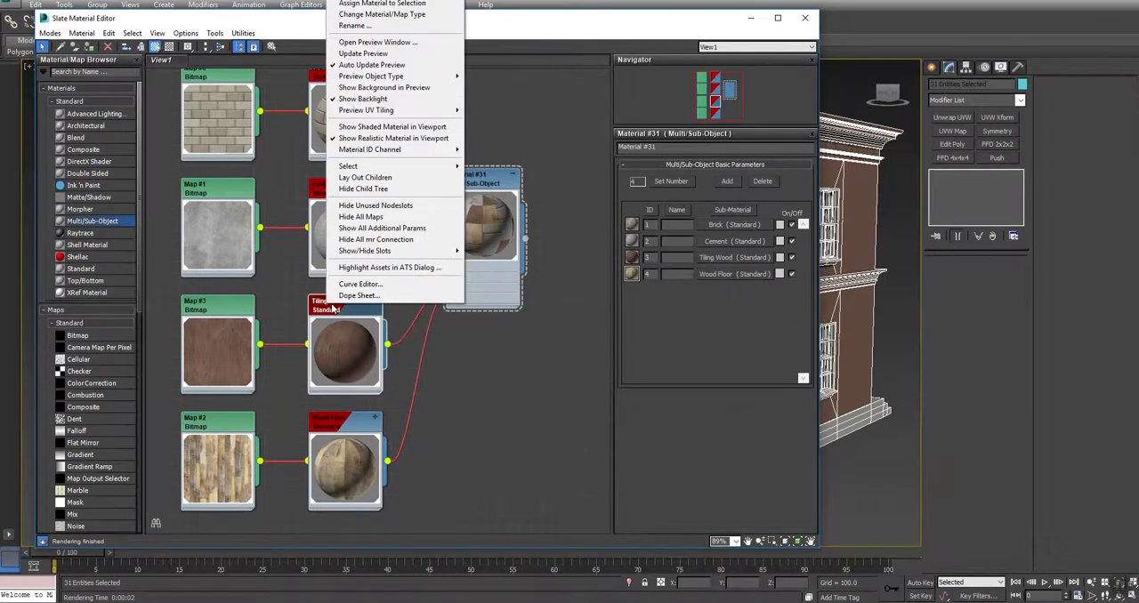
{"action": "left_click", "coordinate": [359, 6]}
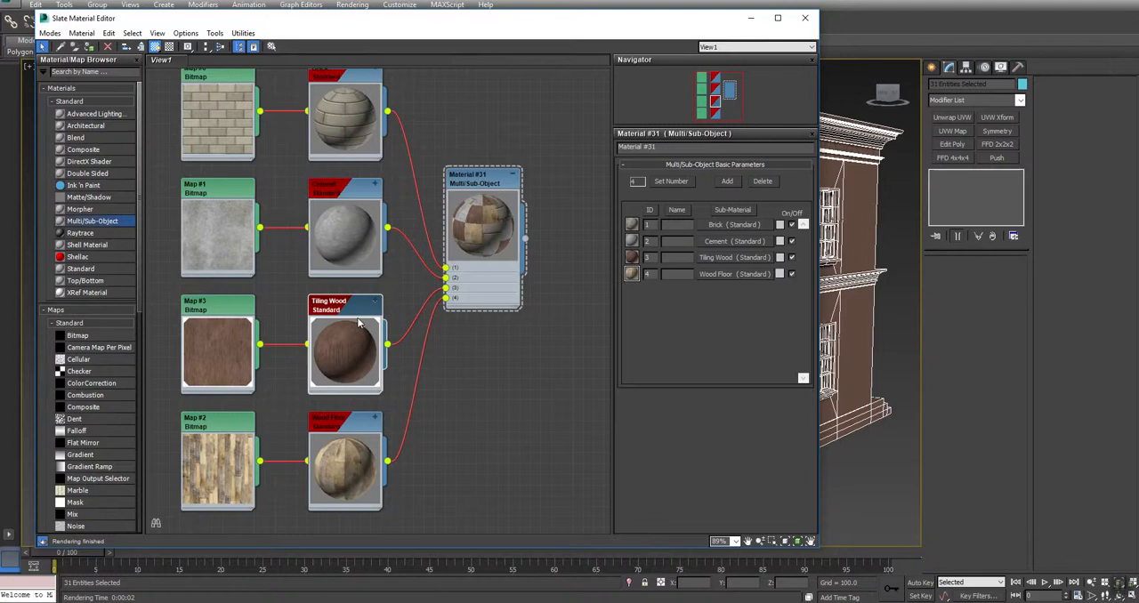
Assign the Multi/Sub-Object material to the selected house objects and move the Slate Material Editor aside to uncover the house
{"action": "right_click", "coordinate": [480, 172]}
{"action": "left_click", "coordinate": [522, 190]}
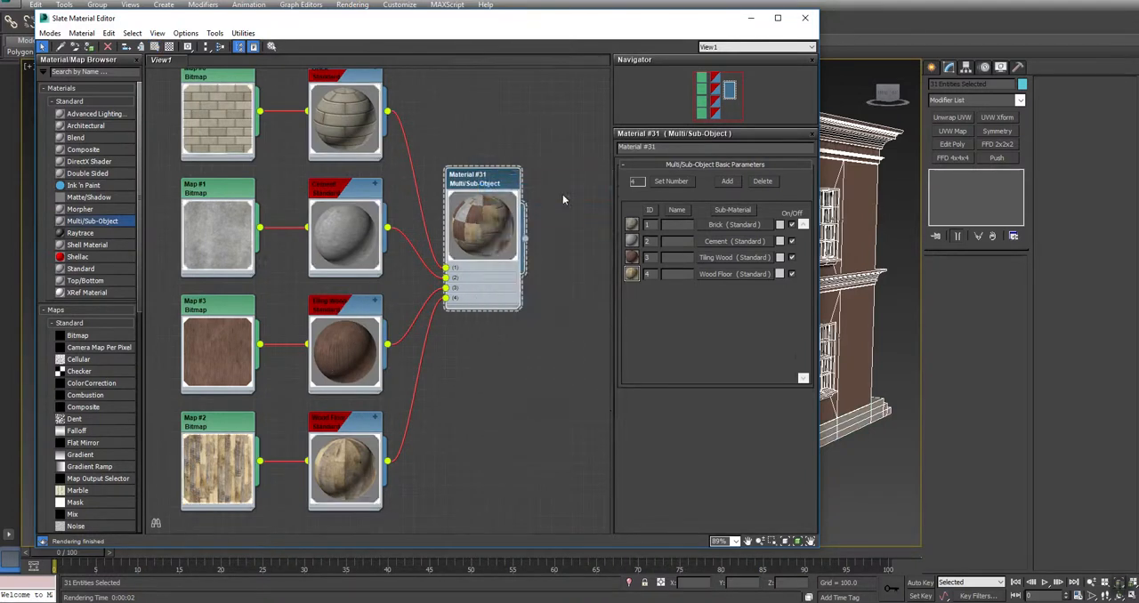
{"action": "left_click_drag", "start_coordinate": [493, 171], "coordinate": [472, 171]}
{"action": "left_click_drag", "start_coordinate": [705, 23], "coordinate": [360, 25]}
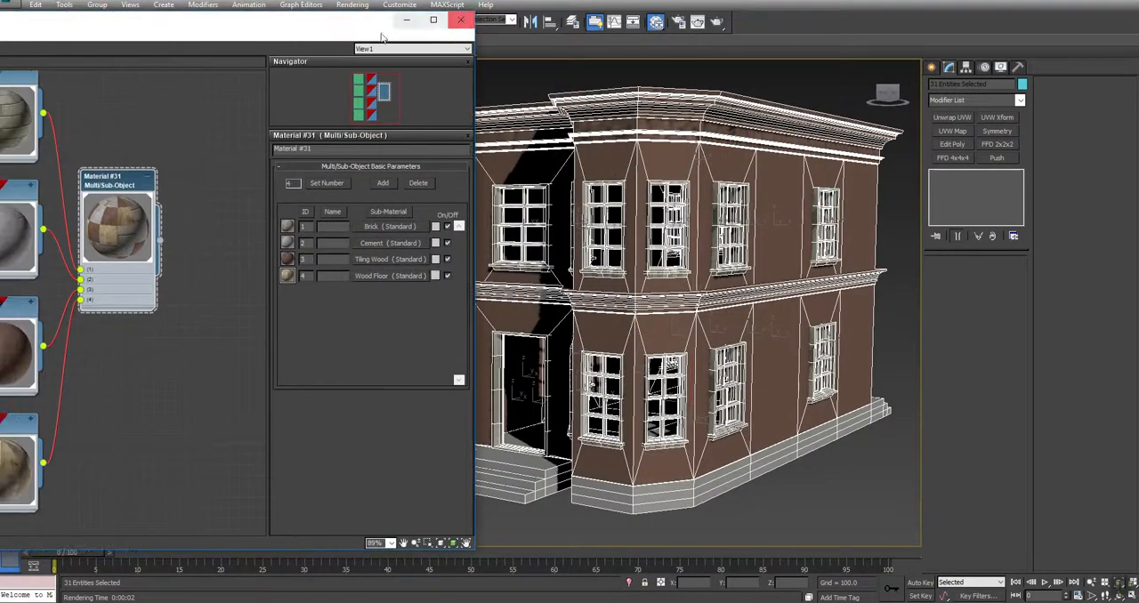
{"action": "left_click_drag", "start_coordinate": [113, 182], "coordinate": [200, 171]}
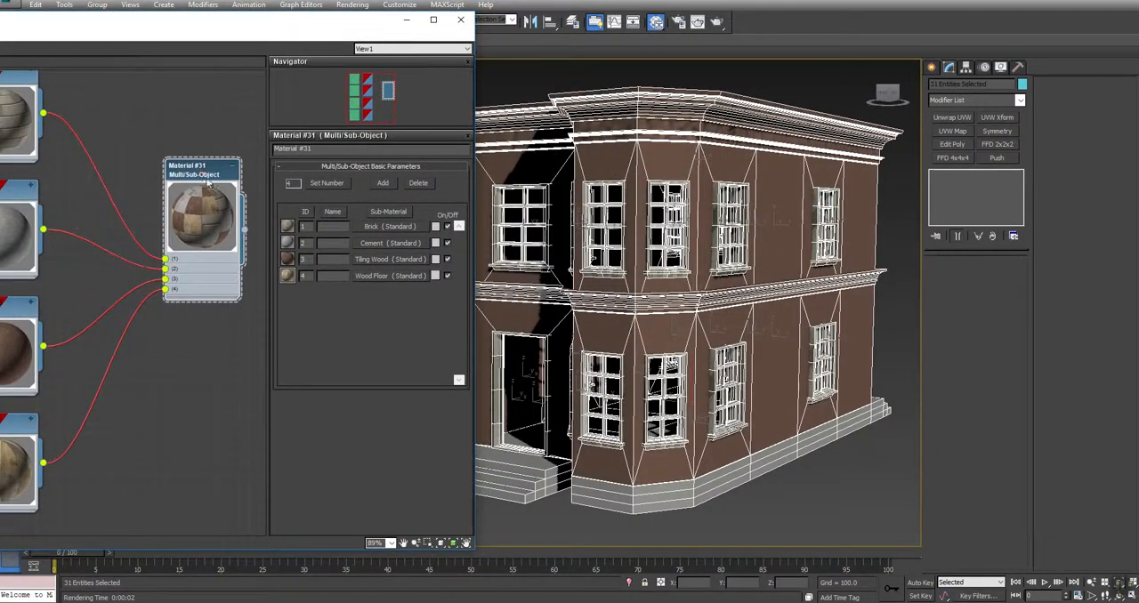
{"action": "left_click_drag", "start_coordinate": [379, 27], "coordinate": [221, 45]}
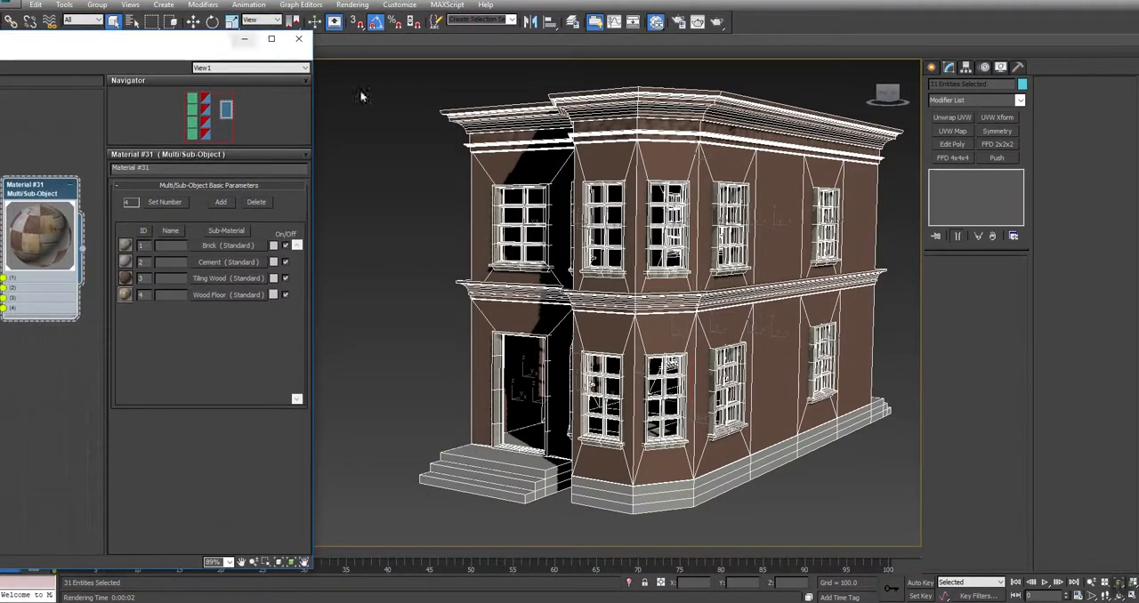
Add an Edit Poly modifier to the roof trim, set all its polygons to material ID 2, and leave element editing
{"action": "left_click", "coordinate": [648, 156]}
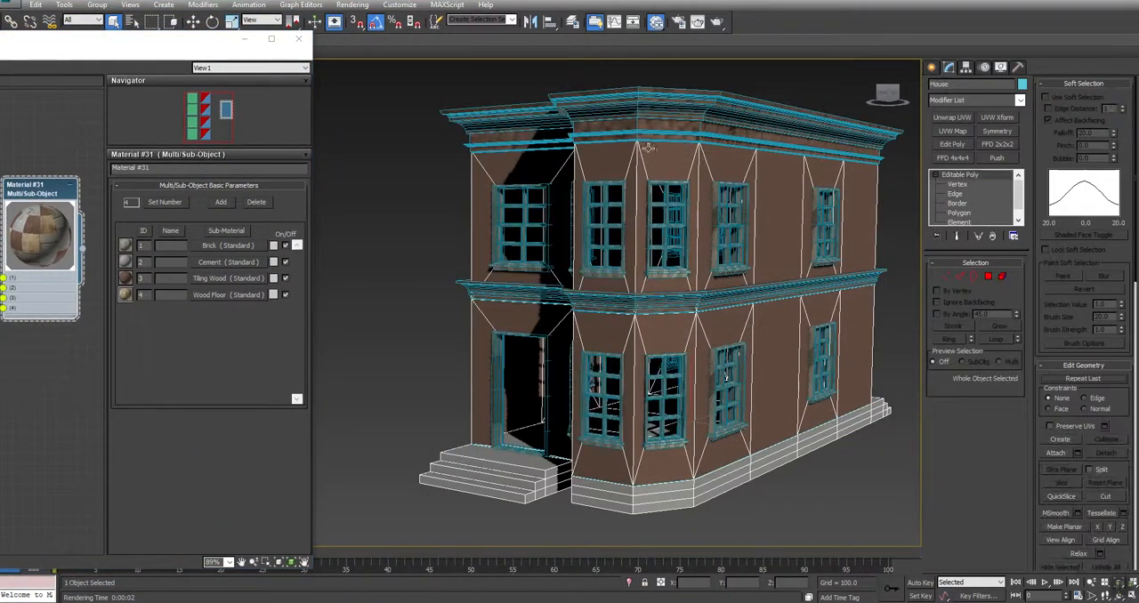
{"action": "left_click", "coordinate": [647, 113]}
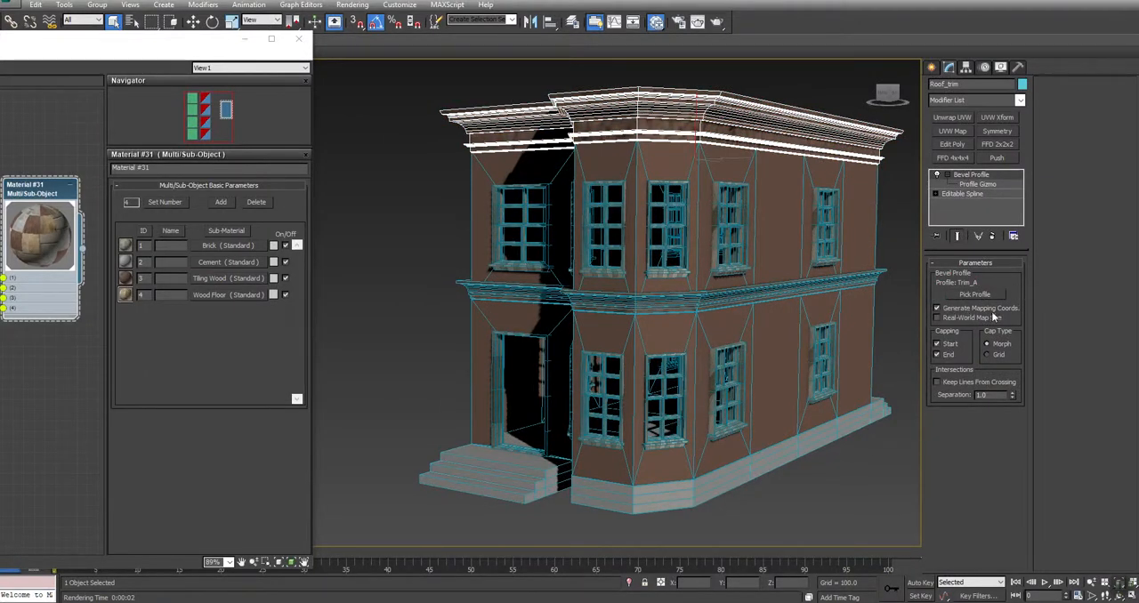
{"action": "left_click", "coordinate": [955, 144]}
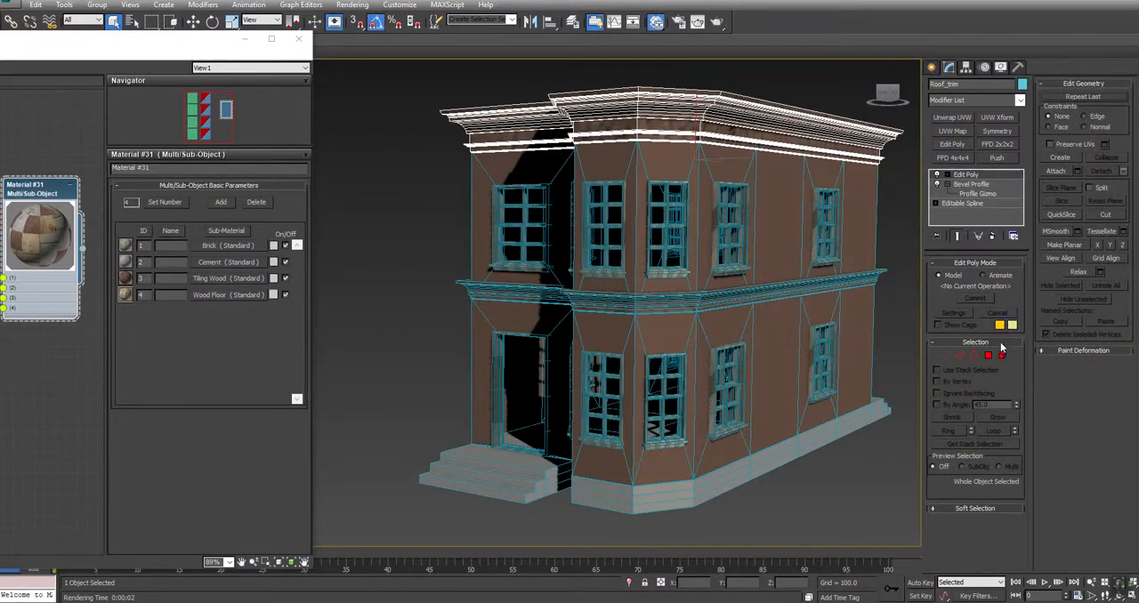
{"action": "left_click", "coordinate": [1003, 355]}
{"action": "key", "text": "ctrl+a"}
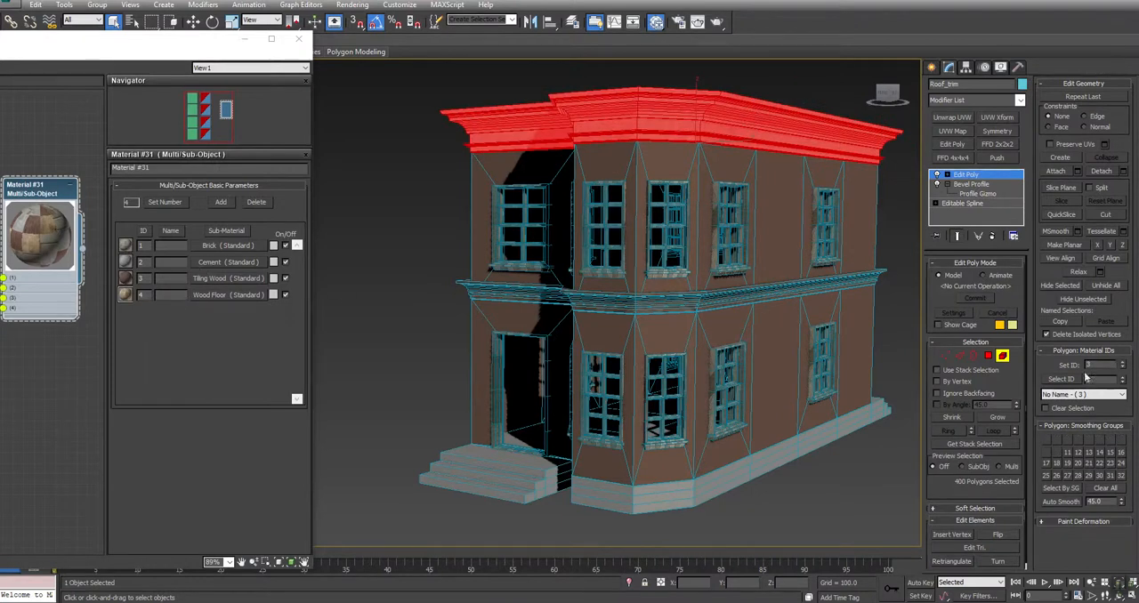
{"action": "type", "text": "2"}
{"action": "key", "text": "Return"}
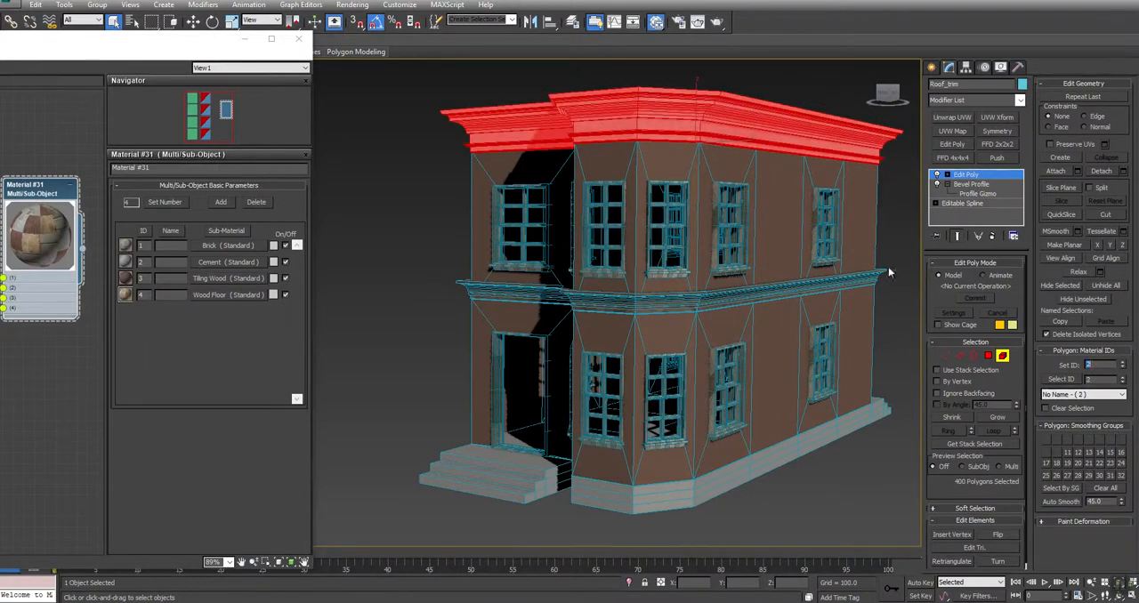
{"action": "right_click", "coordinate": [888, 228]}
{"action": "left_click", "coordinate": [871, 214]}
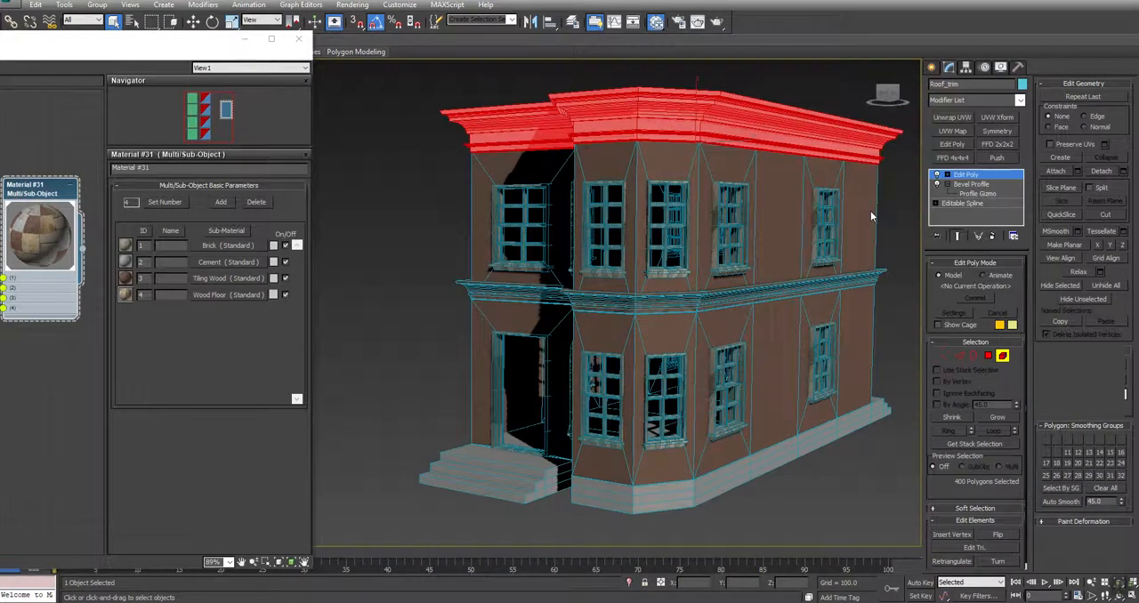
Add an Edit Poly modifier to the middle trim and give all its polygons the cement material ID
{"action": "left_click", "coordinate": [849, 282]}
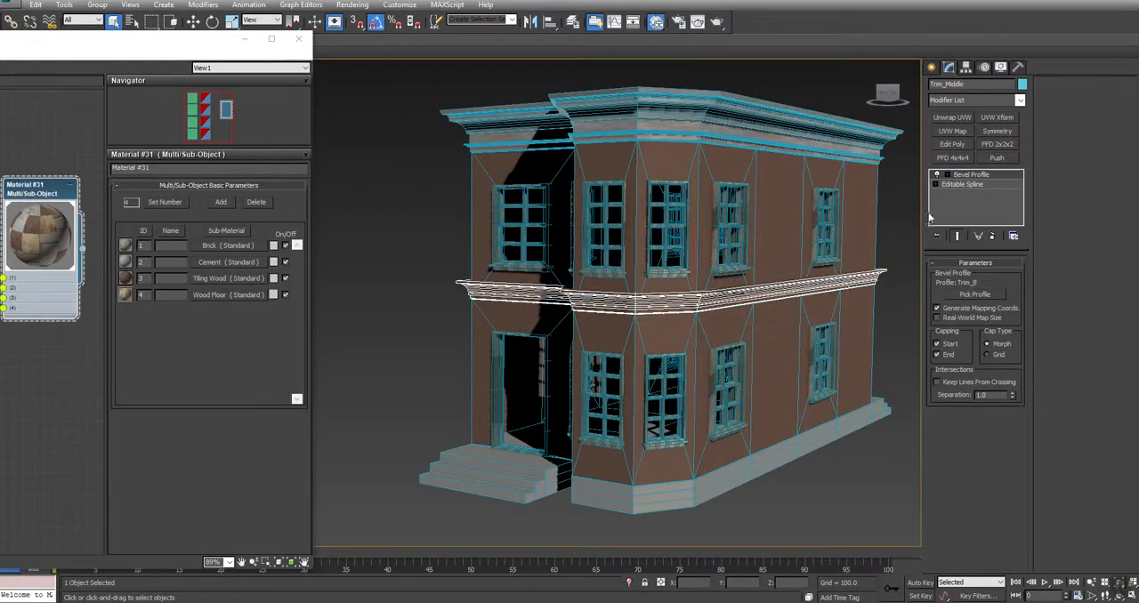
{"action": "left_click", "coordinate": [953, 144]}
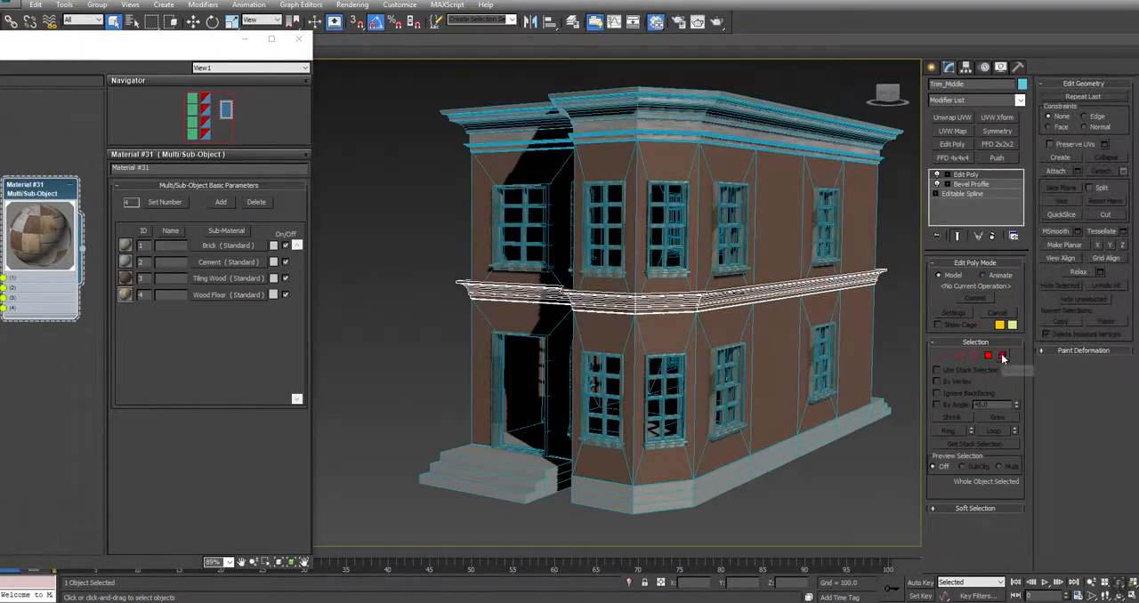
{"action": "left_click", "coordinate": [1002, 356]}
{"action": "key", "text": "ctrl+a"}
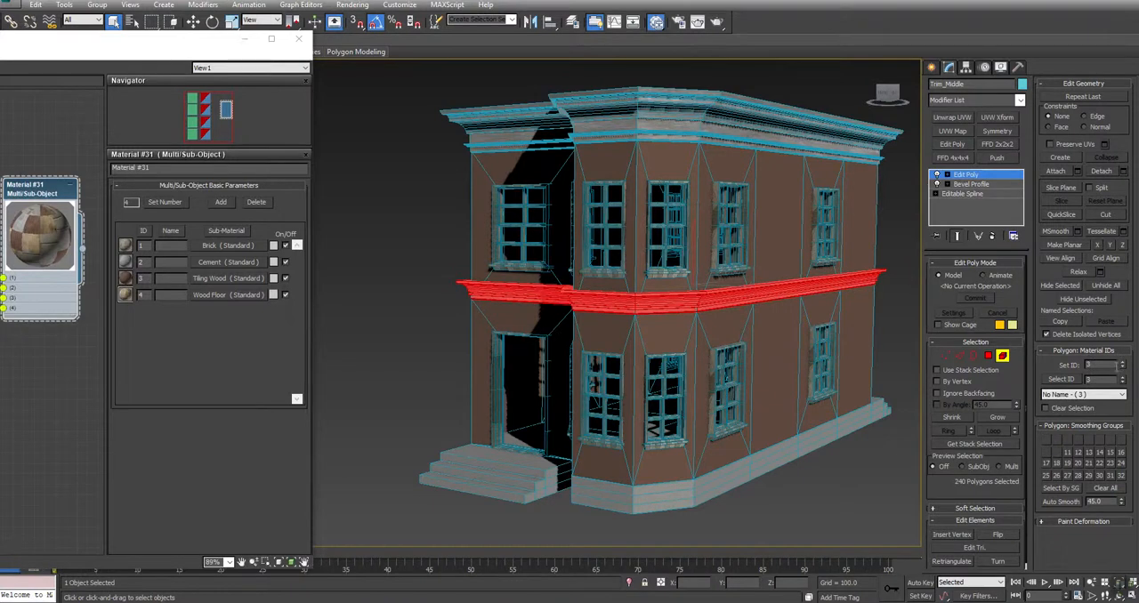
{"action": "left_click", "coordinate": [895, 312]}
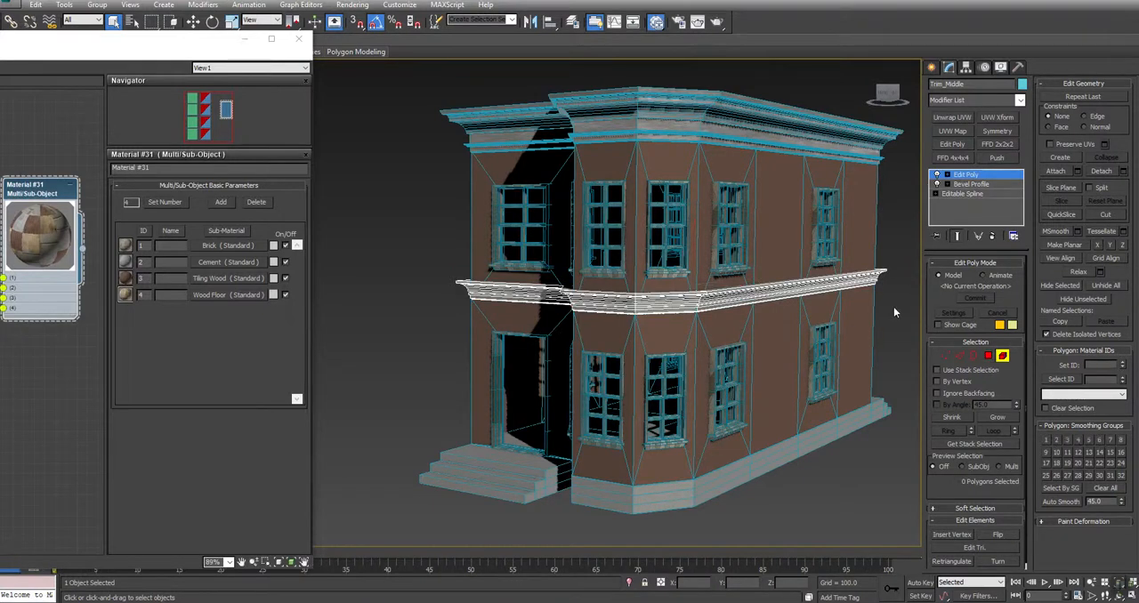
{"action": "right_click", "coordinate": [421, 281]}
{"action": "left_click", "coordinate": [408, 265]}
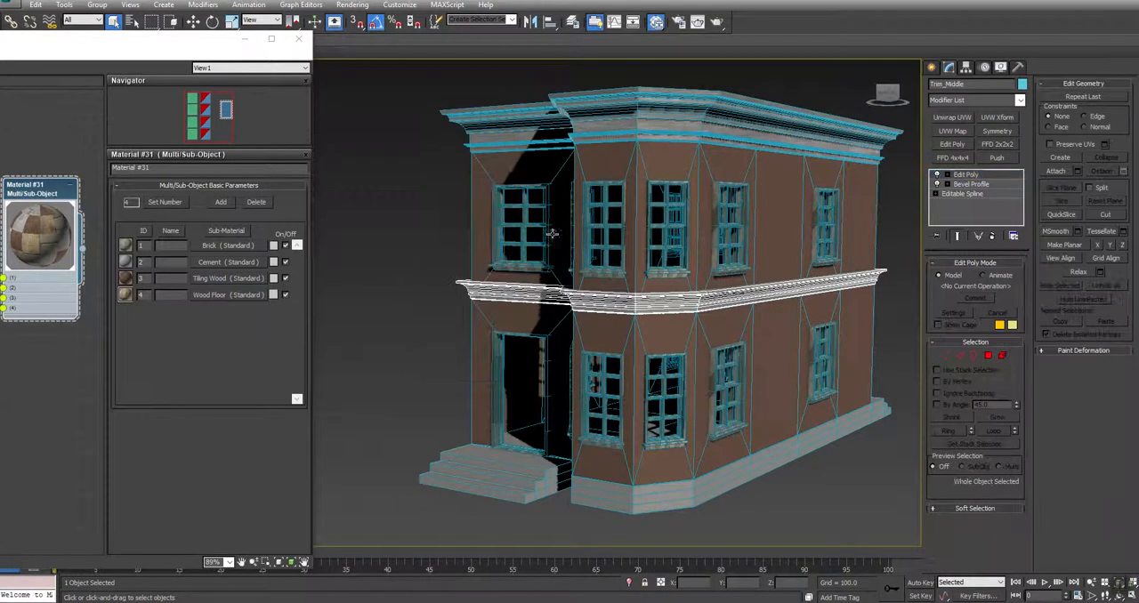
Select every element of the upper-floor window Window001 and collapse the rollouts to reach its polygon material ID settings
{"action": "left_click", "coordinate": [605, 216]}
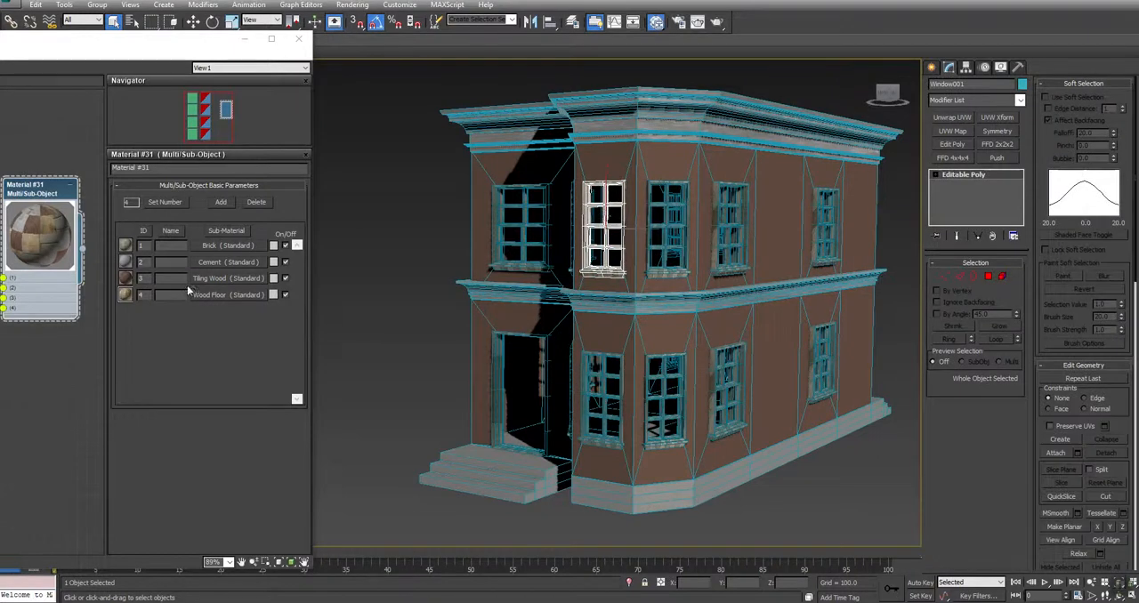
{"action": "left_click", "coordinate": [1003, 277]}
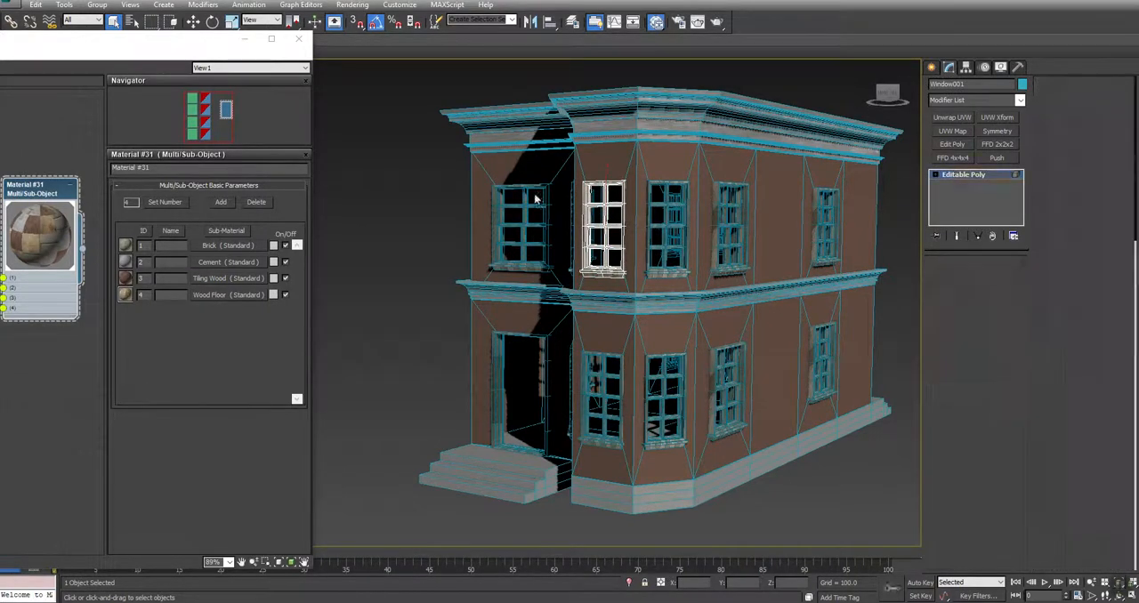
{"action": "left_click", "coordinate": [604, 225]}
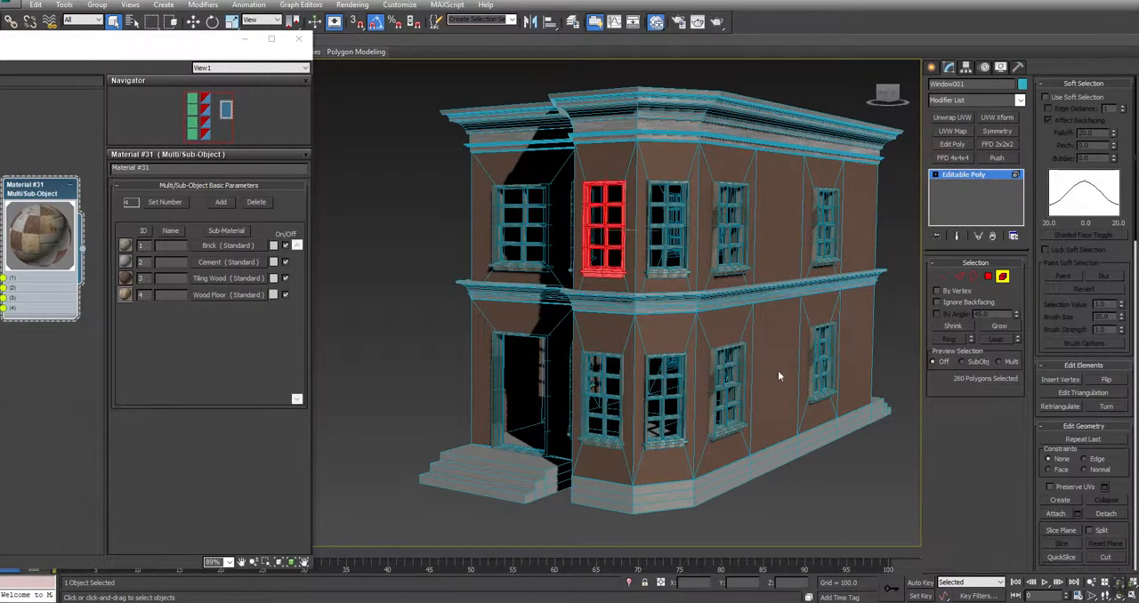
{"action": "left_click", "coordinate": [1104, 85]}
{"action": "left_click", "coordinate": [1101, 85]}
{"action": "left_click", "coordinate": [1100, 85]}
{"action": "left_click", "coordinate": [1098, 85]}
{"action": "left_click", "coordinate": [1098, 85]}
{"action": "left_click", "coordinate": [1098, 85]}
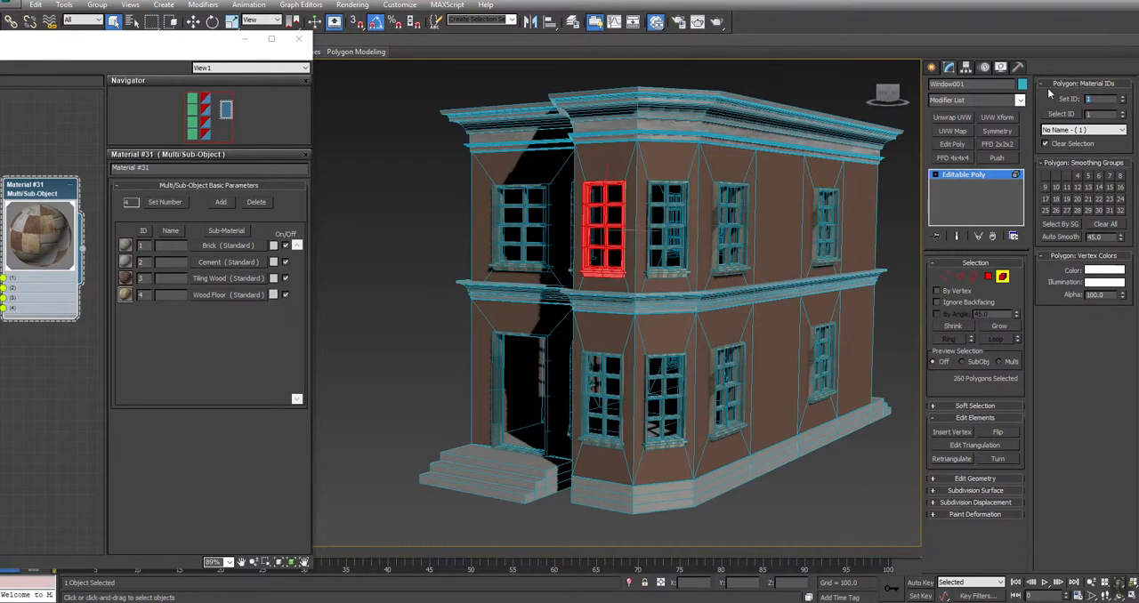
Set the selected window polygons to material ID 3 and return to object level
{"action": "type", "text": "3"}
{"action": "key", "text": "Return"}
{"action": "left_click", "coordinate": [440, 272]}
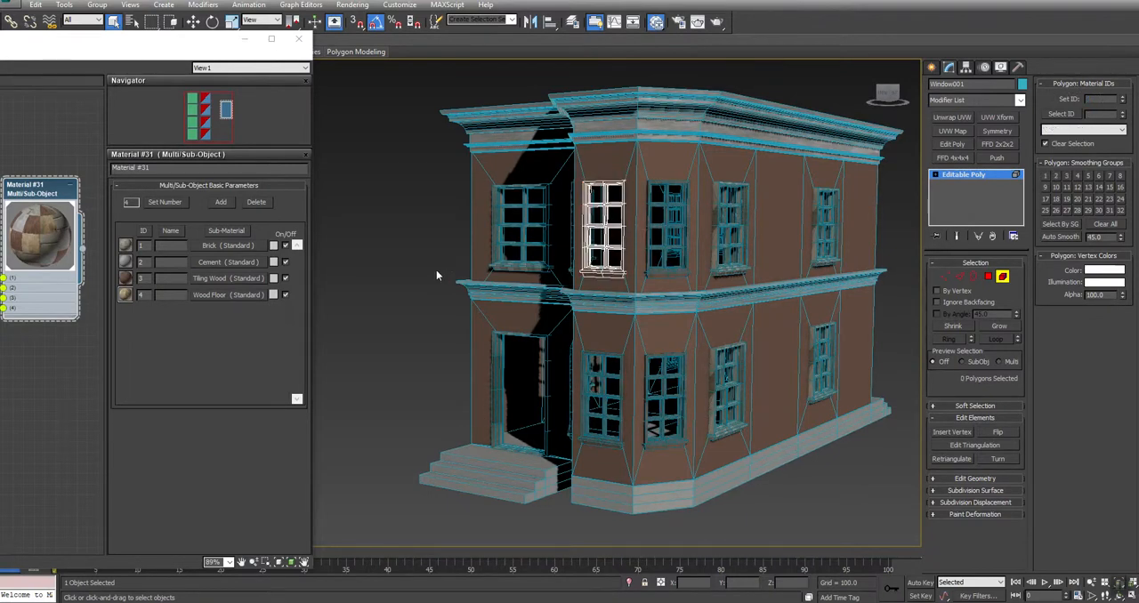
{"action": "right_click", "coordinate": [538, 219]}
{"action": "left_click", "coordinate": [528, 201]}
Set all polygons of the upper-floor window Window_Wide002 to material ID 3 and leave element editing
{"action": "middle_click_drag", "start_coordinate": [633, 246], "coordinate": [633, 264], "text": "alt"}
{"action": "scroll", "coordinate": [633, 264], "scroll_direction": "up", "scroll_amount": 6}
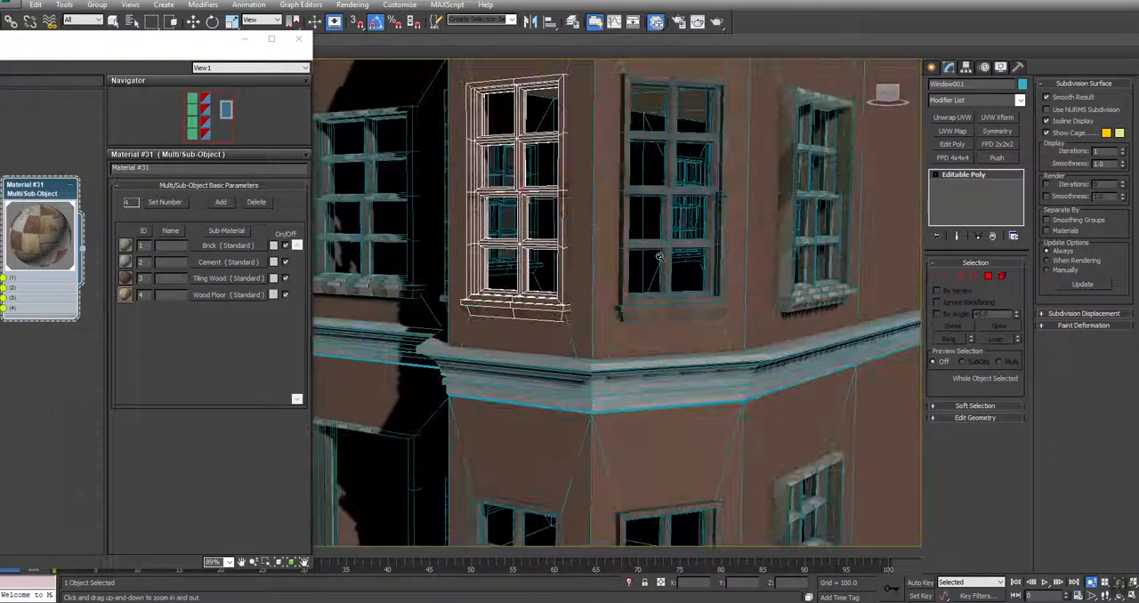
{"action": "left_click", "coordinate": [793, 269]}
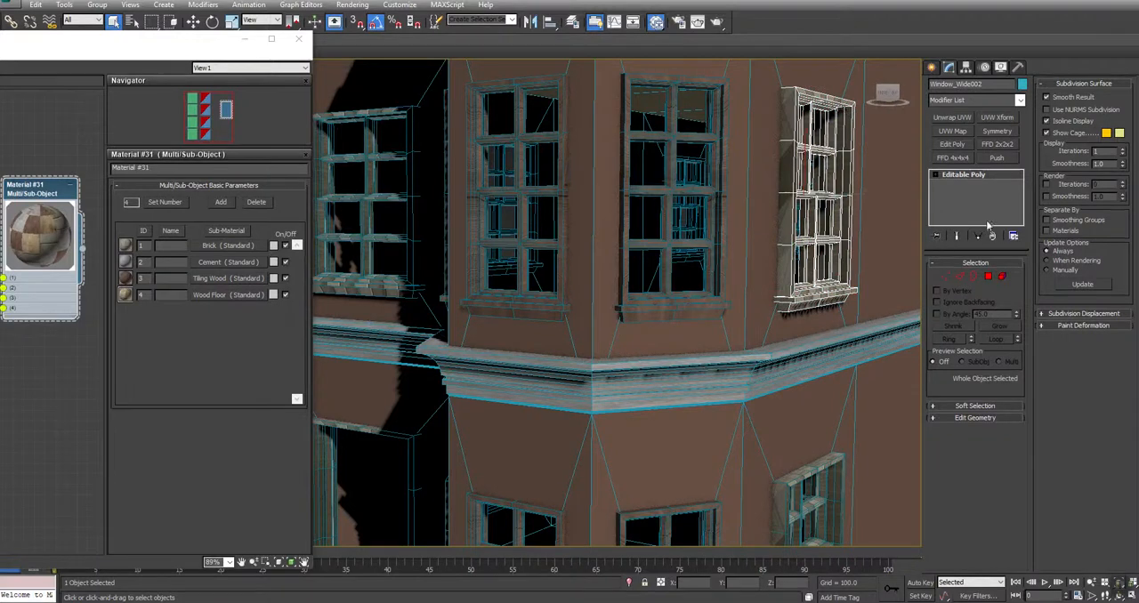
{"action": "left_click", "coordinate": [1002, 277]}
{"action": "key", "text": "ctrl+a"}
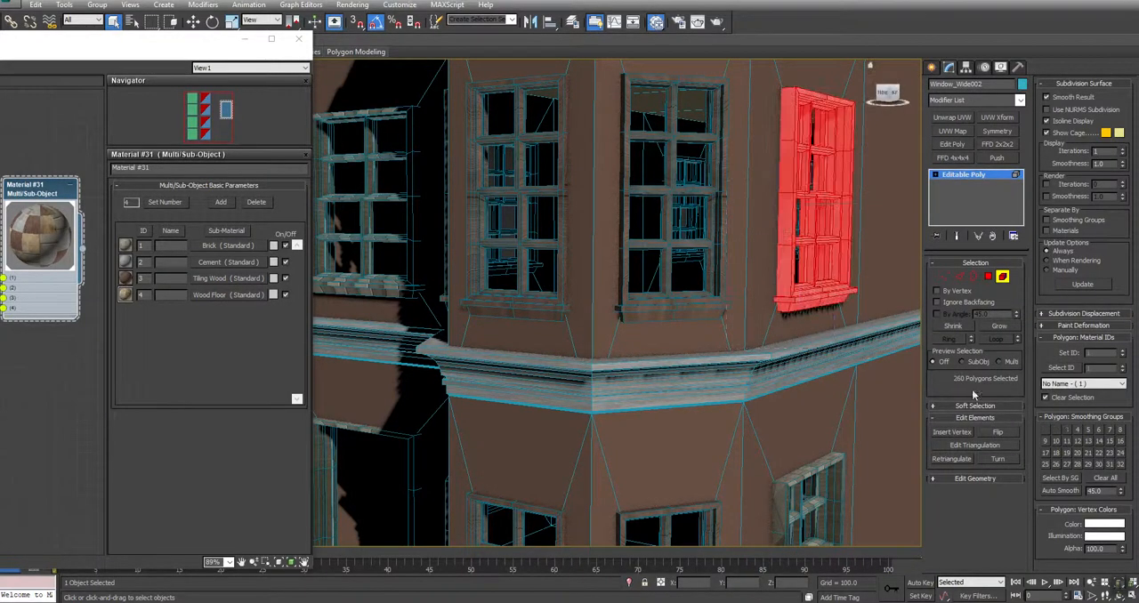
{"action": "left_click_drag", "start_coordinate": [1108, 355], "coordinate": [1013, 346]}
{"action": "type", "text": "3"}
{"action": "key", "text": "Return"}
{"action": "middle_click_drag", "start_coordinate": [820, 395], "coordinate": [835, 196]}
{"action": "scroll", "coordinate": [835, 196], "scroll_direction": "down", "scroll_amount": 3}
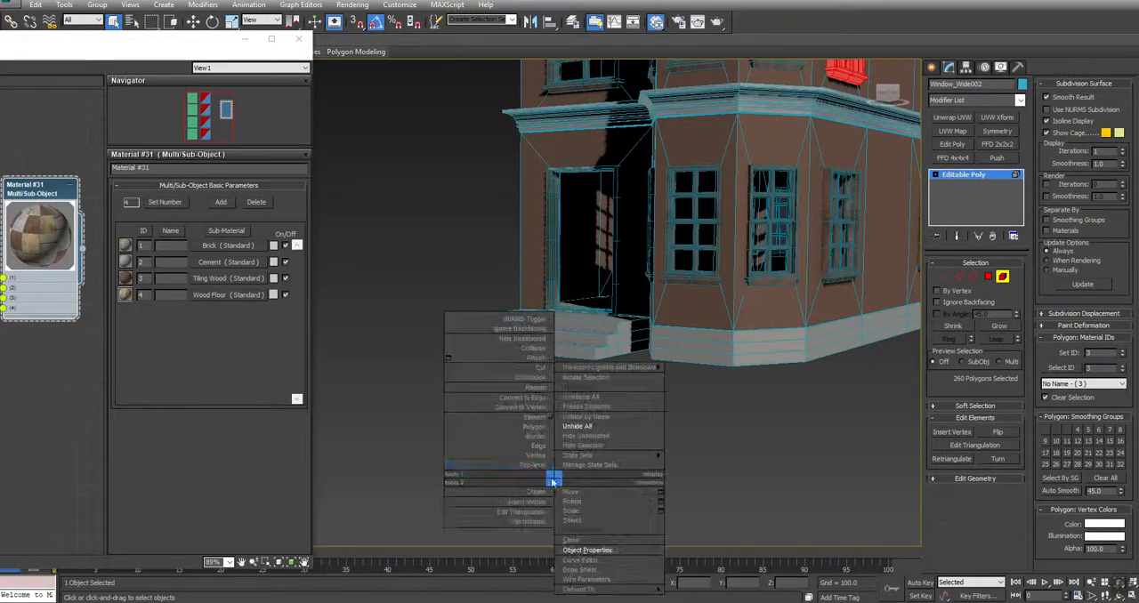
{"action": "key", "text": "5"}
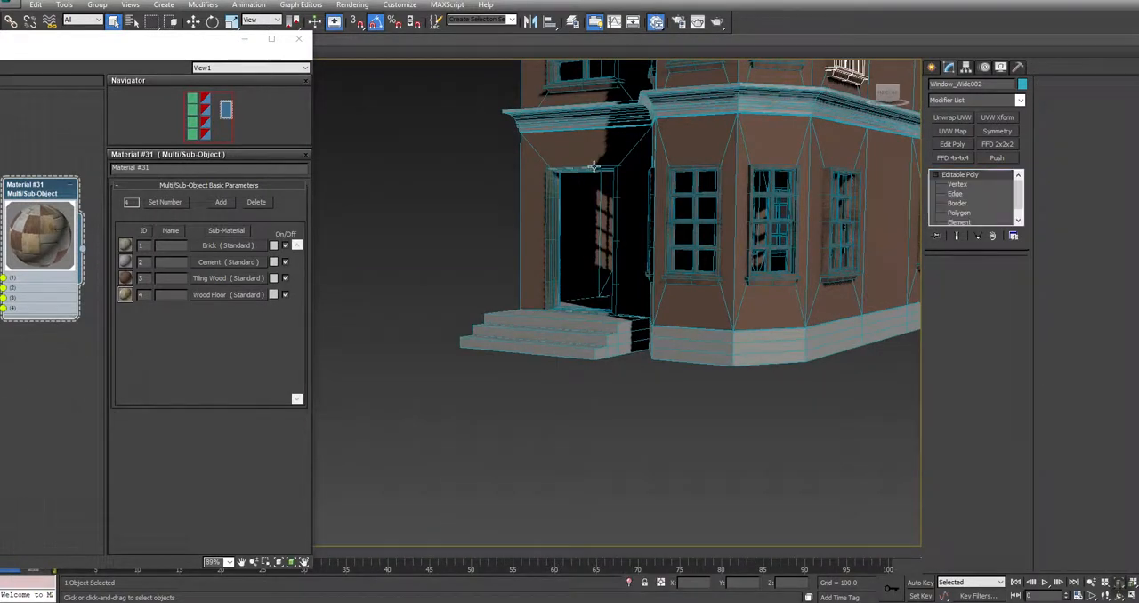
Set all polygons of the entrance door frame to material ID 3, leave element editing and clear the selection
{"action": "left_click", "coordinate": [598, 170]}
{"action": "left_click", "coordinate": [604, 169]}
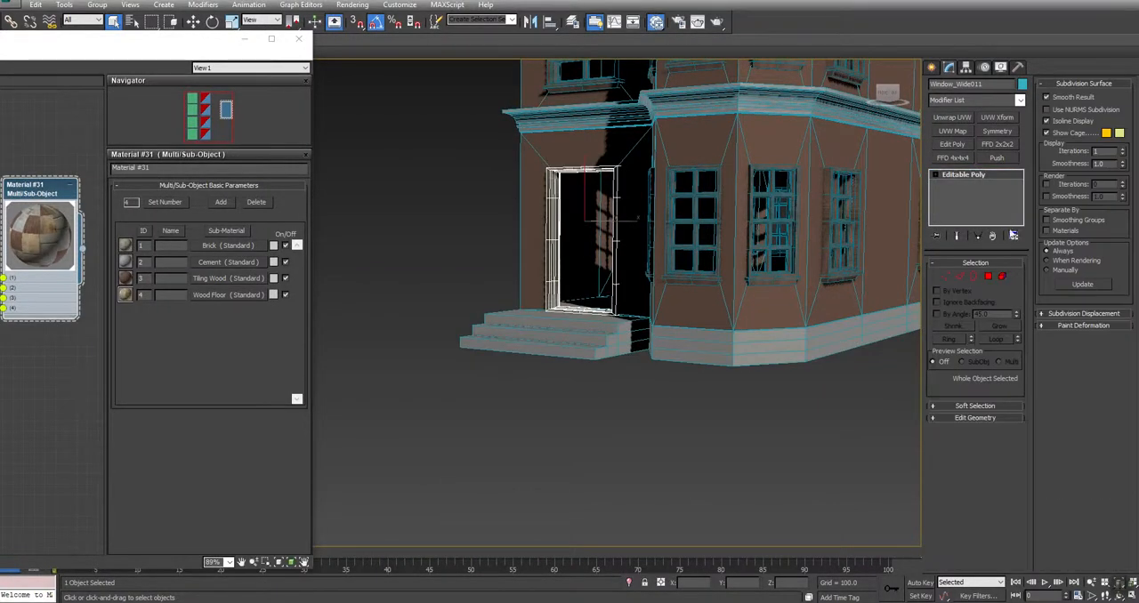
{"action": "left_click", "coordinate": [1003, 277]}
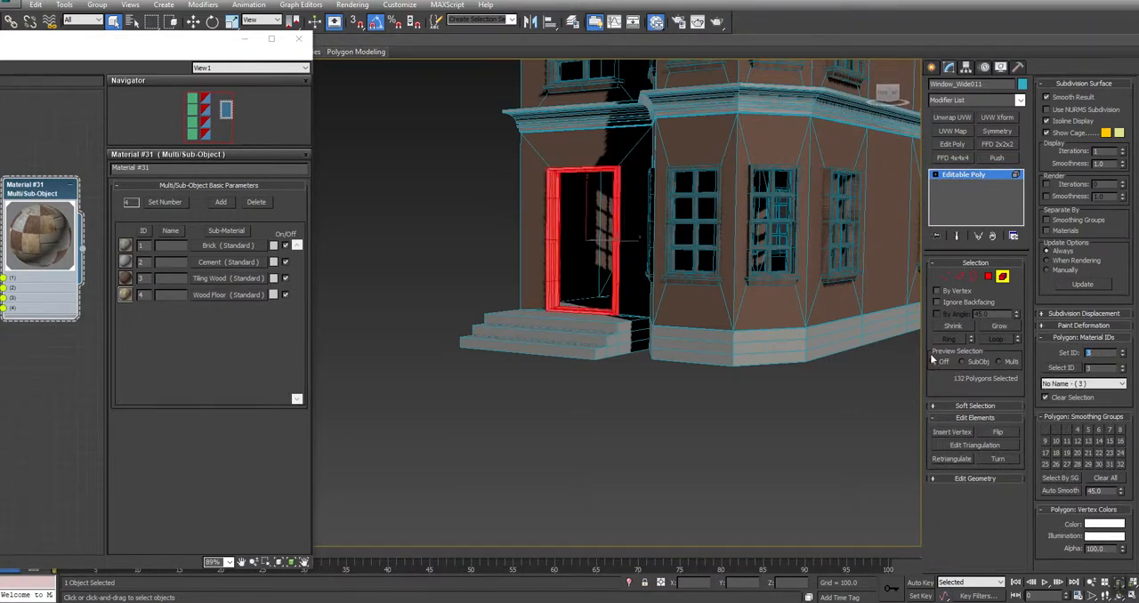
{"action": "left_click", "coordinate": [958, 175]}
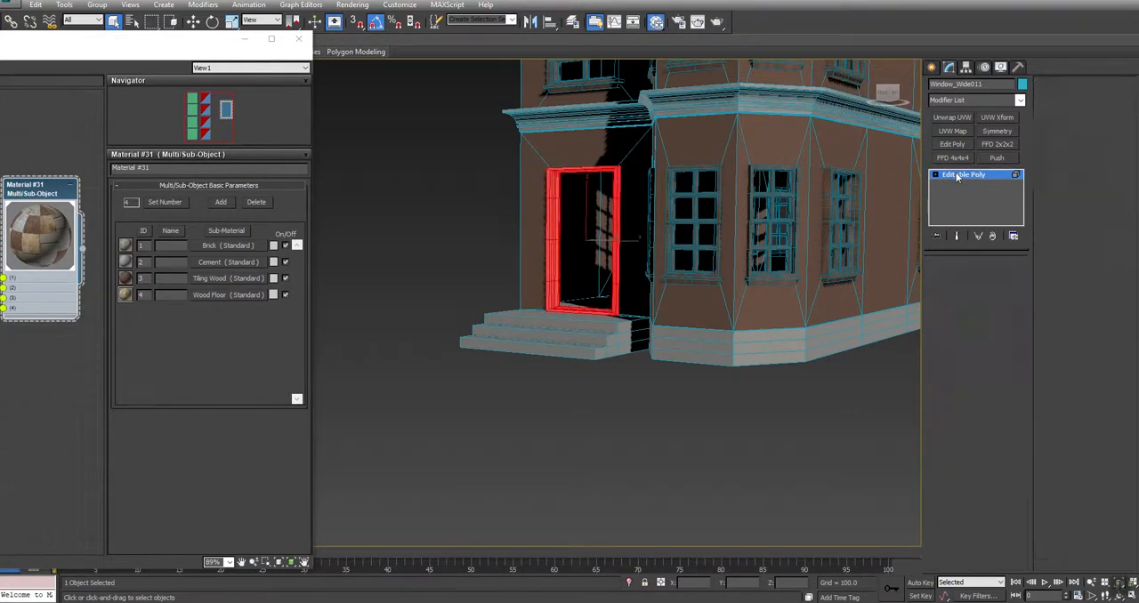
{"action": "left_click", "coordinate": [678, 478]}
Isolate the house body and set all of its elements to material ID 1
{"action": "left_click", "coordinate": [756, 335]}
{"action": "key", "text": "z"}
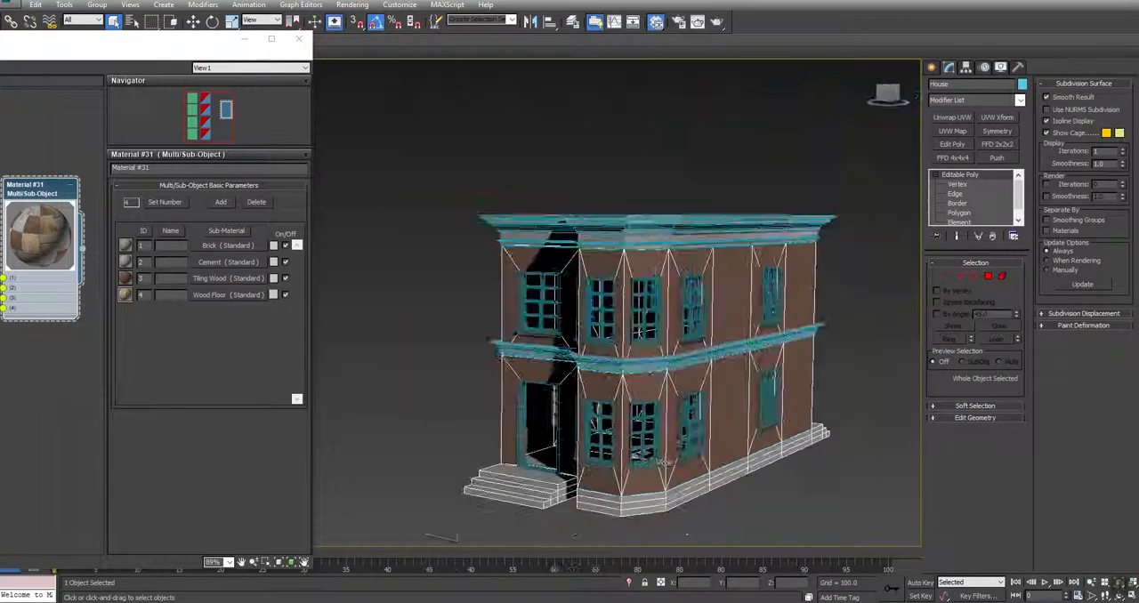
{"action": "left_click", "coordinate": [1003, 277]}
{"action": "key", "text": "ctrl+a"}
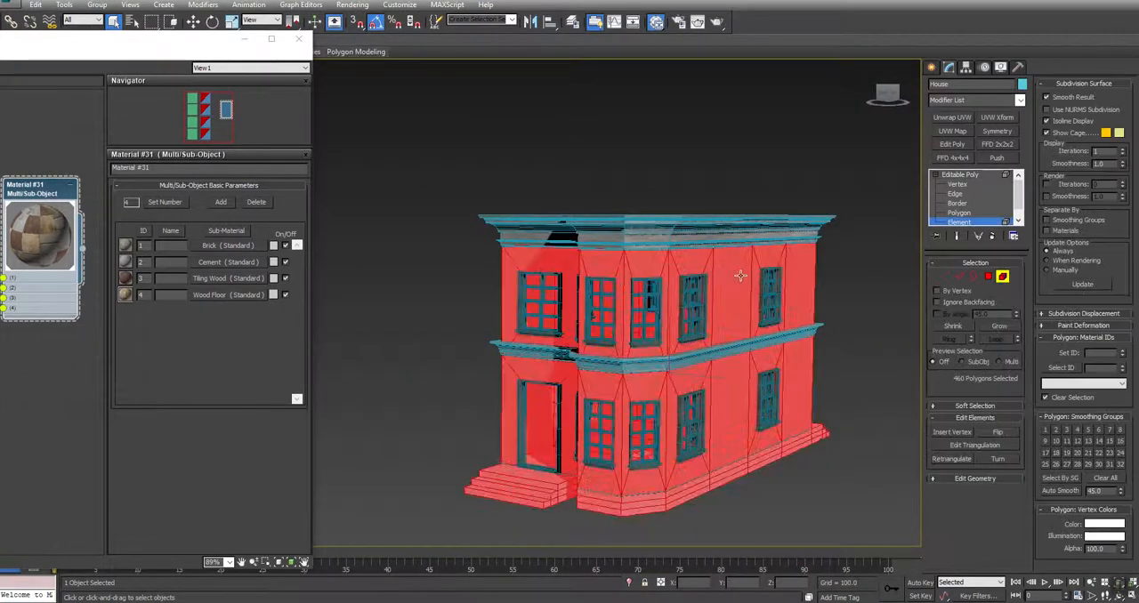
{"action": "right_click", "coordinate": [843, 284]}
{"action": "left_click", "coordinate": [865, 242]}
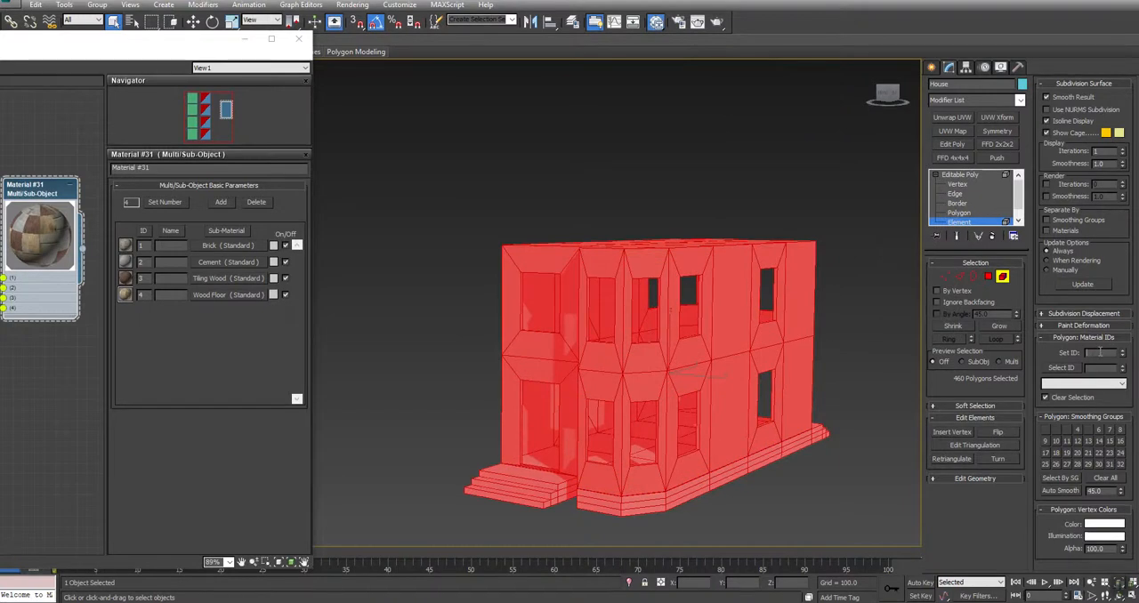
{"action": "type", "text": "1"}
{"action": "key", "text": "Return"}
In the front view, select the polygons of the base courses and entrance steps along the house's lower edge
{"action": "middle_click_drag", "start_coordinate": [843, 348], "coordinate": [842, 322]}
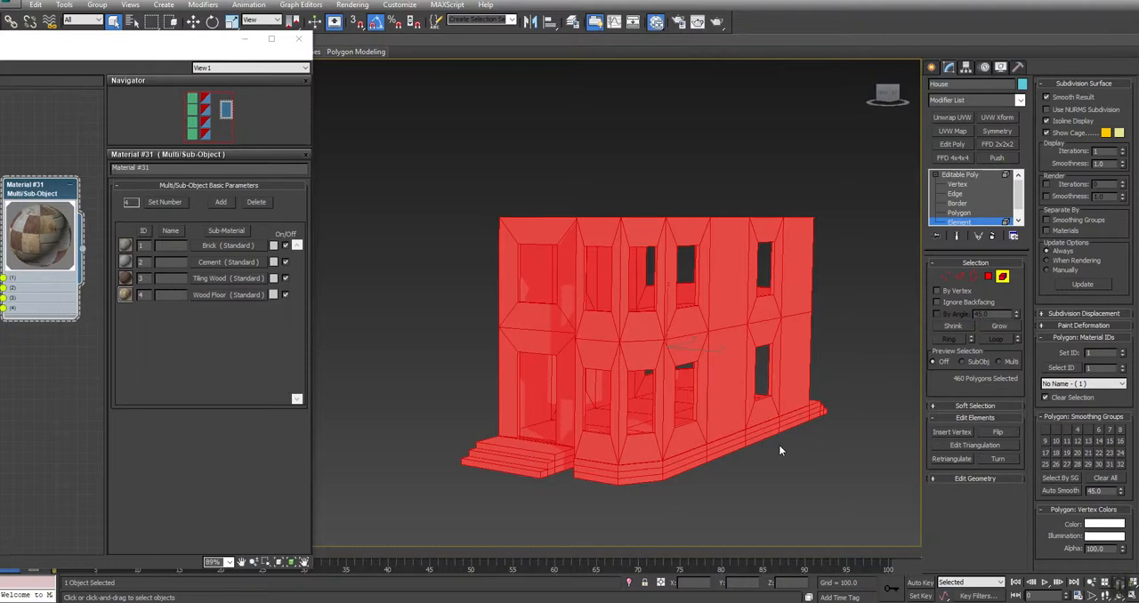
{"action": "middle_click_drag", "start_coordinate": [694, 383], "coordinate": [701, 317]}
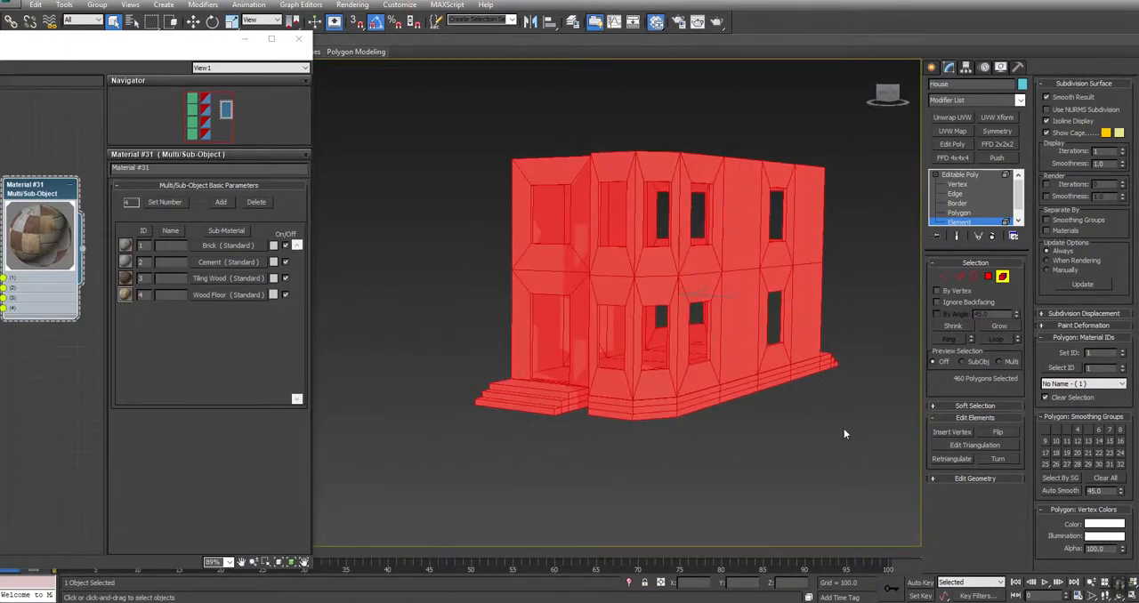
{"action": "middle_click_drag", "start_coordinate": [813, 435], "coordinate": [822, 448]}
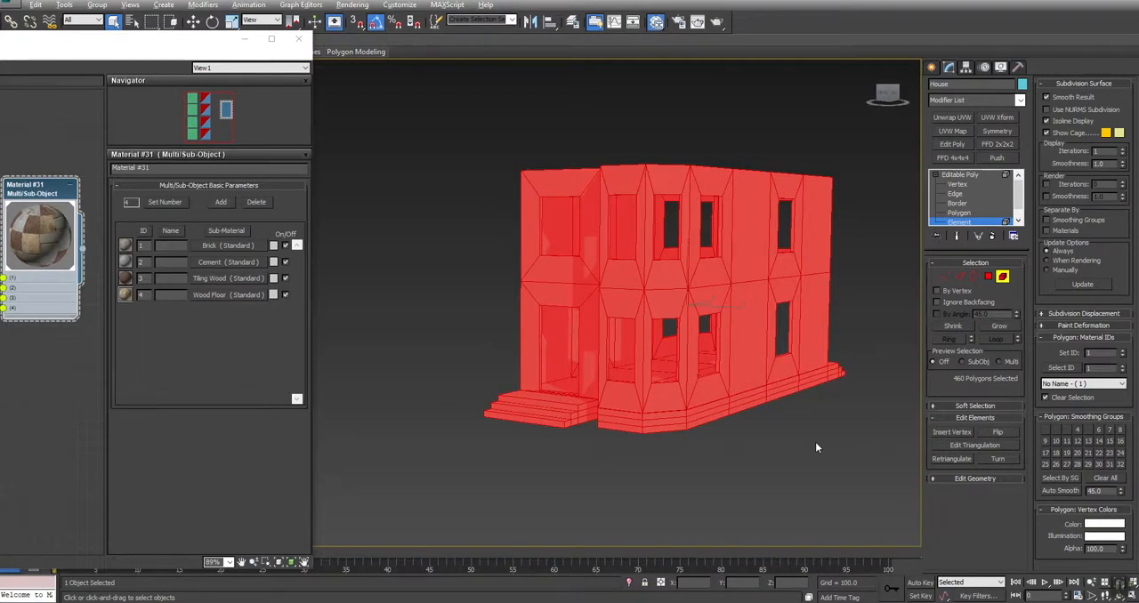
{"action": "key", "text": "alt+w"}
{"action": "left_click", "coordinate": [844, 255]}
{"action": "middle_click_drag", "start_coordinate": [800, 263], "coordinate": [807, 220]}
{"action": "scroll", "coordinate": [893, 261], "scroll_direction": "up", "scroll_amount": 3}
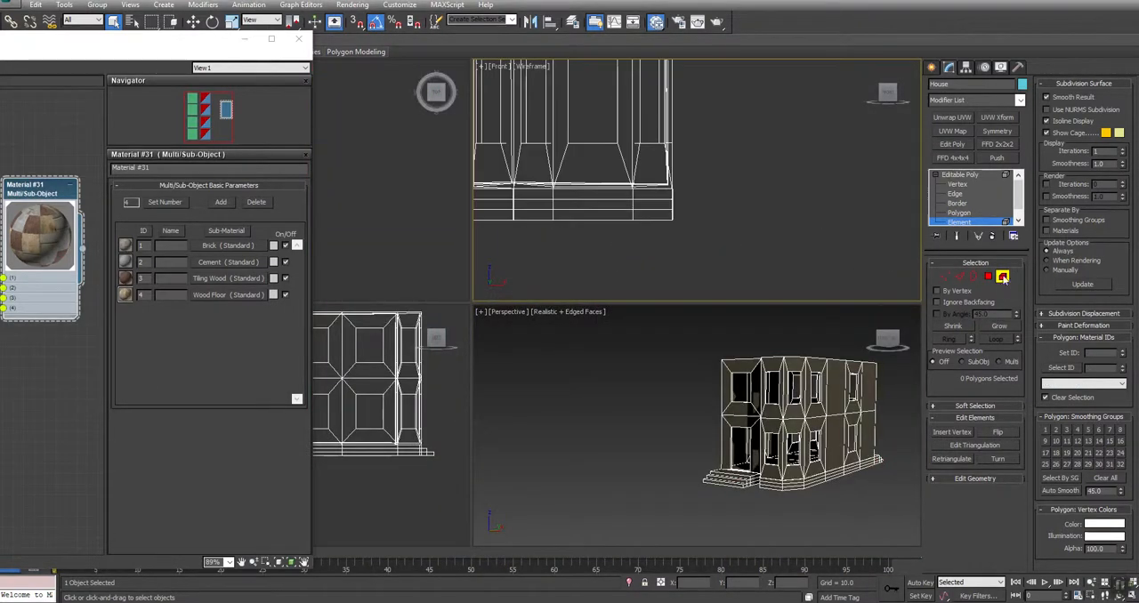
{"action": "left_click", "coordinate": [988, 277]}
{"action": "scroll", "coordinate": [584, 247], "scroll_direction": "up", "scroll_amount": 2}
{"action": "middle_click_drag", "start_coordinate": [585, 246], "coordinate": [778, 253]}
{"action": "left_click_drag", "start_coordinate": [586, 260], "coordinate": [846, 173]}
{"action": "left_click_drag", "start_coordinate": [866, 123], "coordinate": [448, 167], "text": "alt"}
Remove the polygons lying just above the base courses from the selection in the front view
{"action": "scroll", "coordinate": [535, 188], "scroll_direction": "up", "scroll_amount": 3}
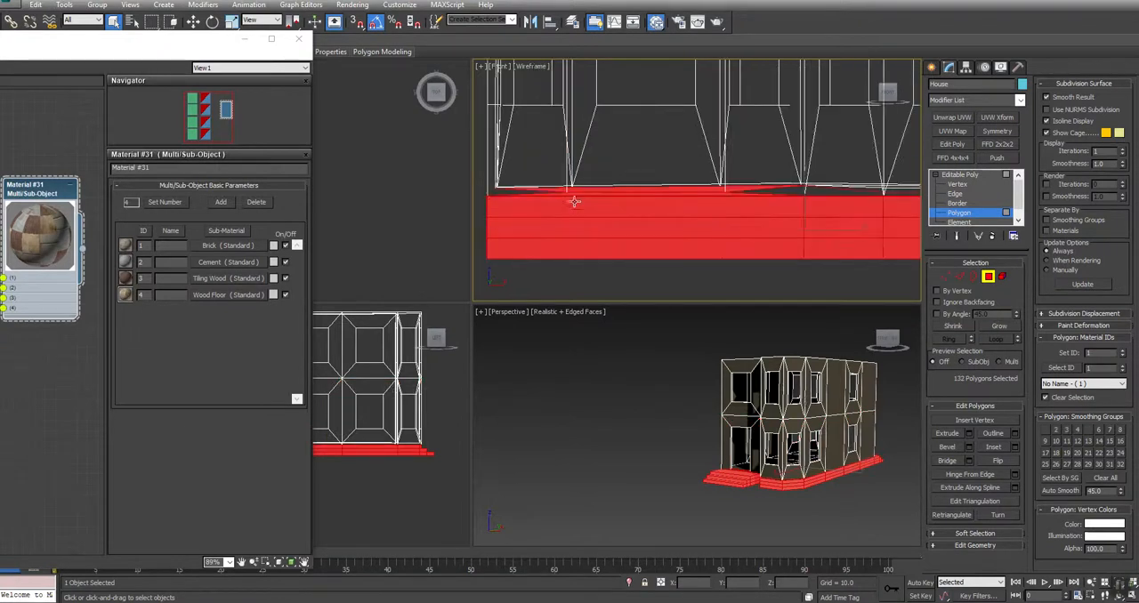
{"action": "left_click_drag", "start_coordinate": [509, 145], "coordinate": [876, 193]}
{"action": "middle_click_drag", "start_coordinate": [875, 192], "coordinate": [618, 178]}
{"action": "left_click_drag", "start_coordinate": [567, 136], "coordinate": [821, 186], "text": "alt"}
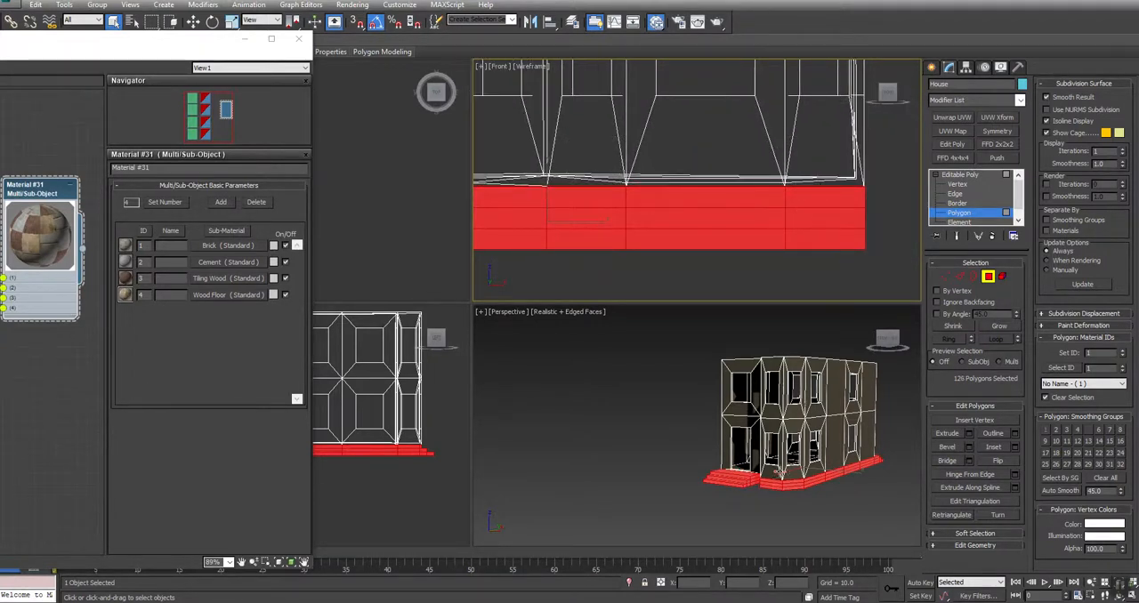
Check the base and step selection in wireframe and set those polygons to material ID 2
{"action": "middle_click_drag", "start_coordinate": [781, 470], "coordinate": [776, 480]}
{"action": "key", "text": "alt+w"}
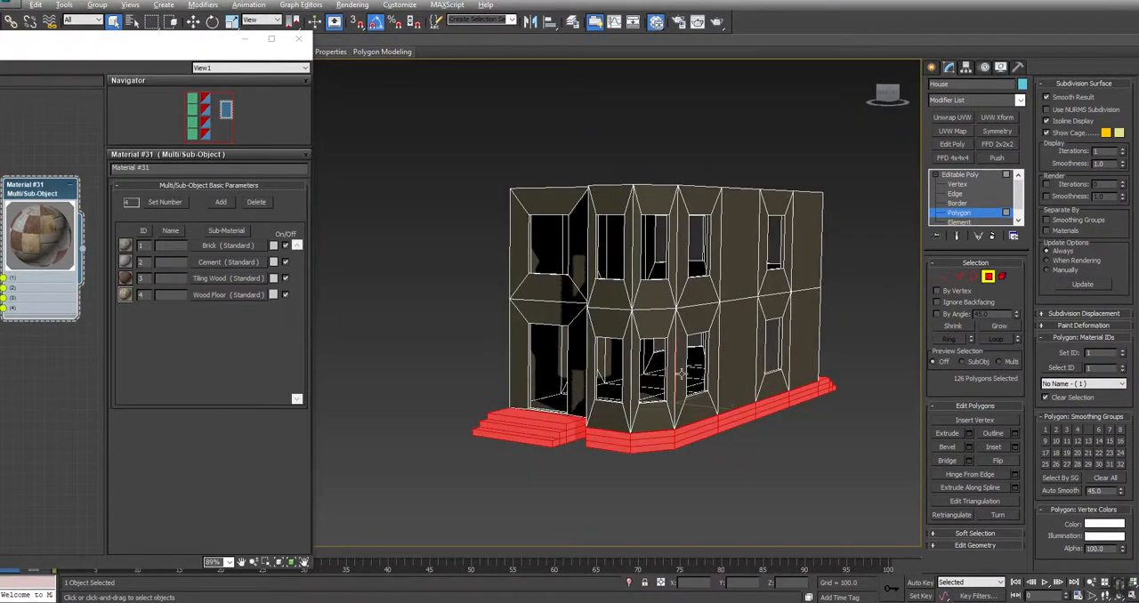
{"action": "key", "text": "F3"}
{"action": "key", "text": "ctrl+r"}
{"action": "mouse_move", "coordinate": [475, 372]}
{"action": "left_mouse_down"}
{"action": "mouse_move", "coordinate": [419, 384]}
{"action": "mouse_move", "coordinate": [333, 371]}
{"action": "mouse_move", "coordinate": [371, 353]}
{"action": "mouse_move", "coordinate": [475, 371]}
{"action": "left_mouse_up"}
{"action": "key", "text": "Escape"}
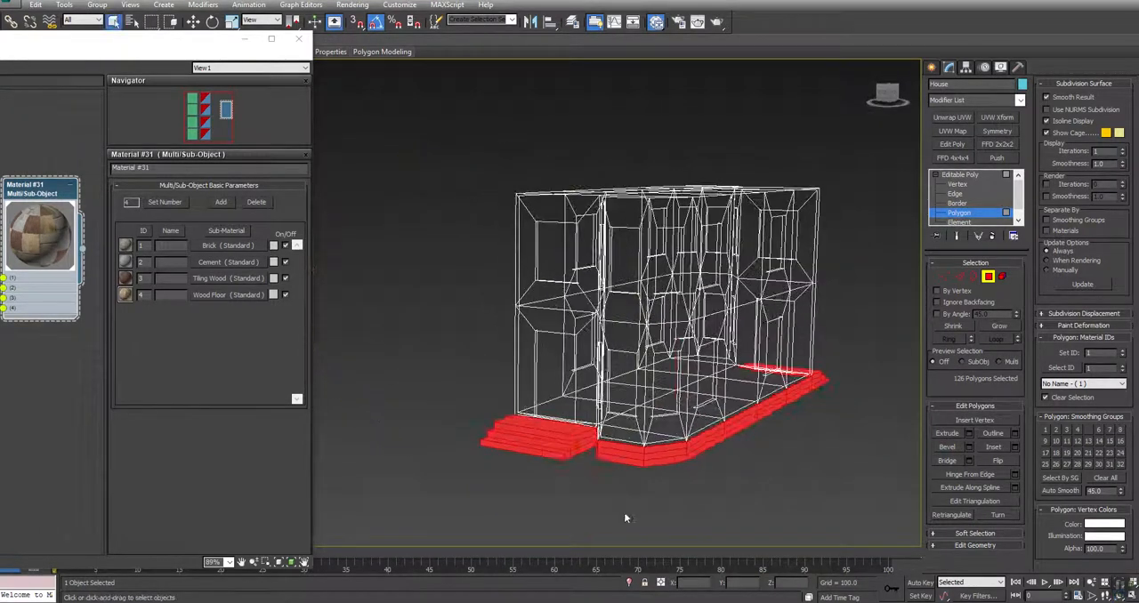
{"action": "scroll", "coordinate": [626, 518], "scroll_direction": "up", "scroll_amount": 6}
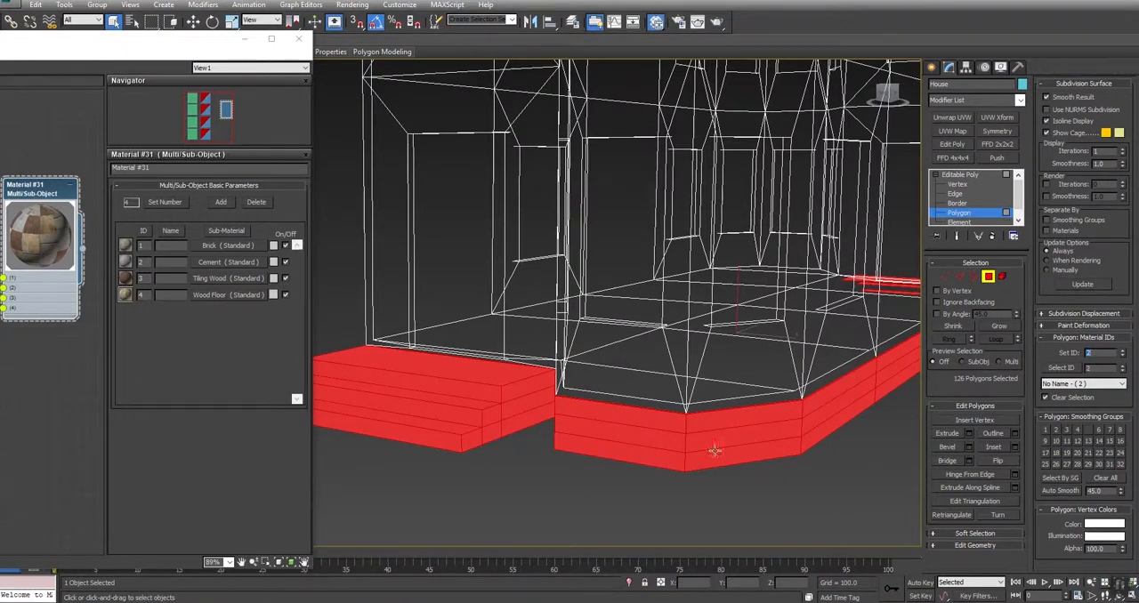
Enable Ignore Backfacing and select the five ground-floor polygons running back from the entrance
{"action": "middle_click_drag", "start_coordinate": [535, 378], "coordinate": [613, 434]}
{"action": "key", "text": "ctrl+r"}
{"action": "left_click_drag", "start_coordinate": [513, 380], "coordinate": [539, 382]}
{"action": "key", "text": "Escape"}
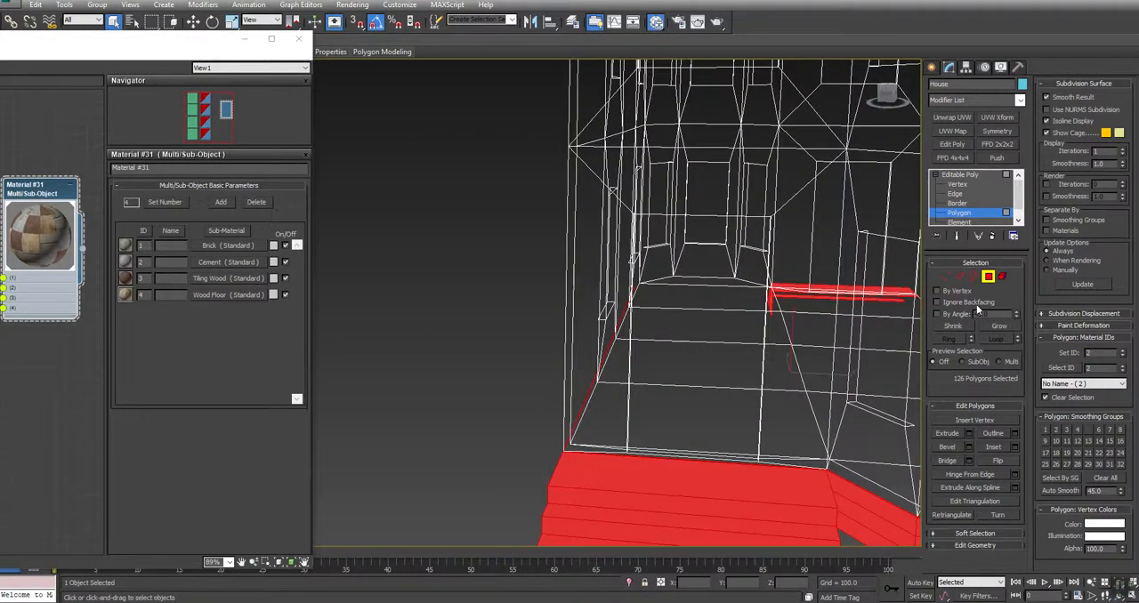
{"action": "left_click", "coordinate": [713, 283]}
{"action": "left_click", "coordinate": [714, 294], "text": "ctrl"}
{"action": "left_click", "coordinate": [704, 335], "text": "ctrl"}
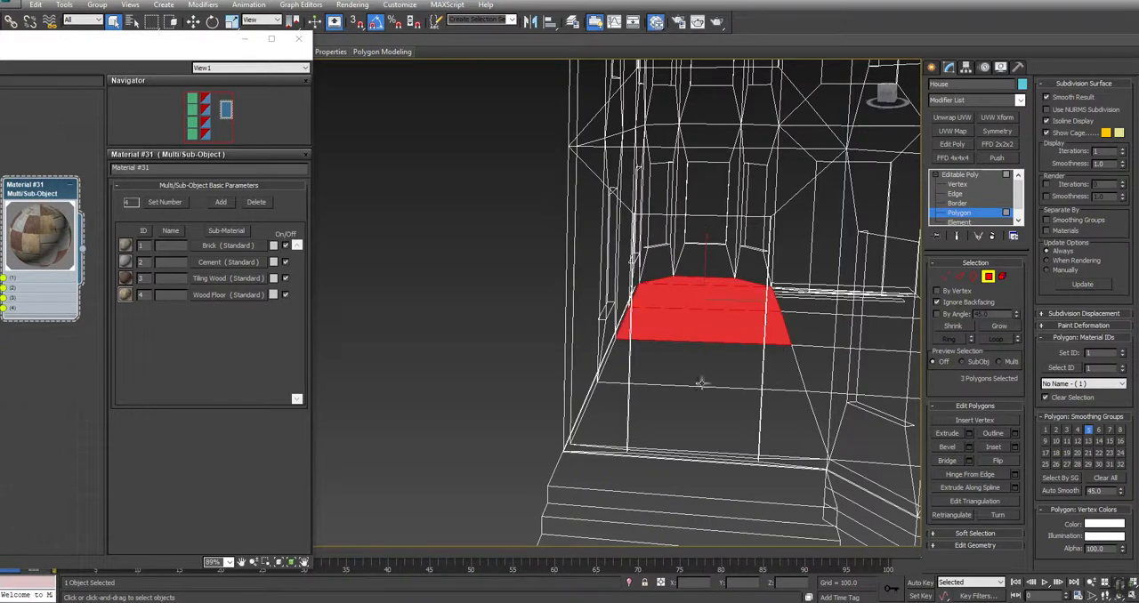
{"action": "left_click", "coordinate": [709, 371], "text": "ctrl"}
{"action": "left_click", "coordinate": [707, 428], "text": "ctrl"}
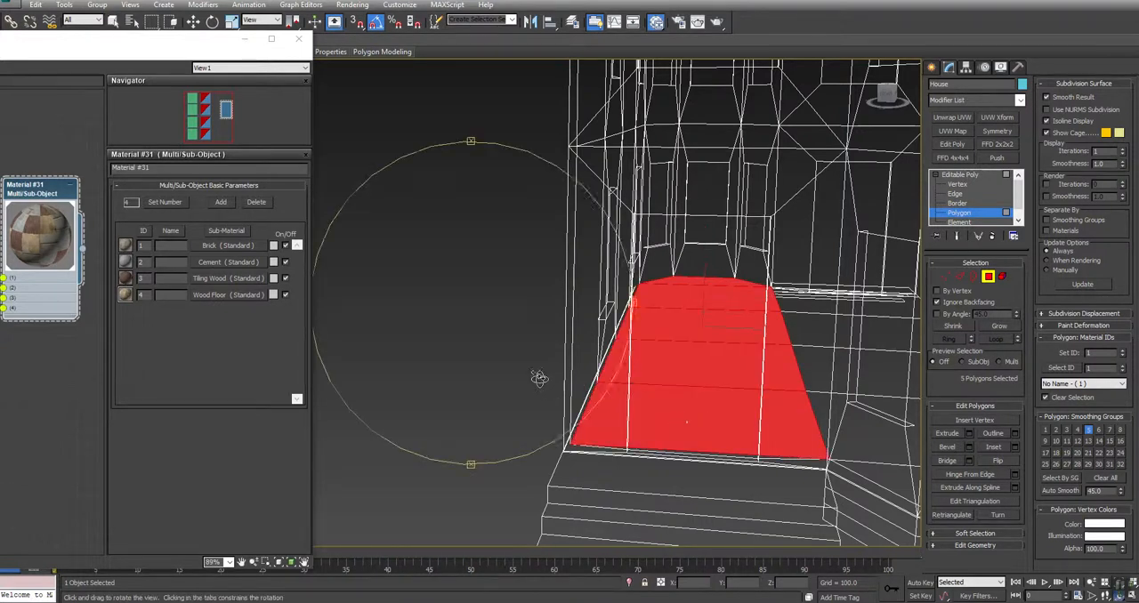
Add the remaining ground-floor polygons on the bay side and at the rear to the selection
{"action": "middle_click_drag", "start_coordinate": [539, 376], "coordinate": [548, 382], "text": "alt"}
{"action": "key", "text": "q"}
{"action": "left_click", "coordinate": [772, 294], "text": "ctrl"}
{"action": "left_click", "coordinate": [828, 329], "text": "ctrl"}
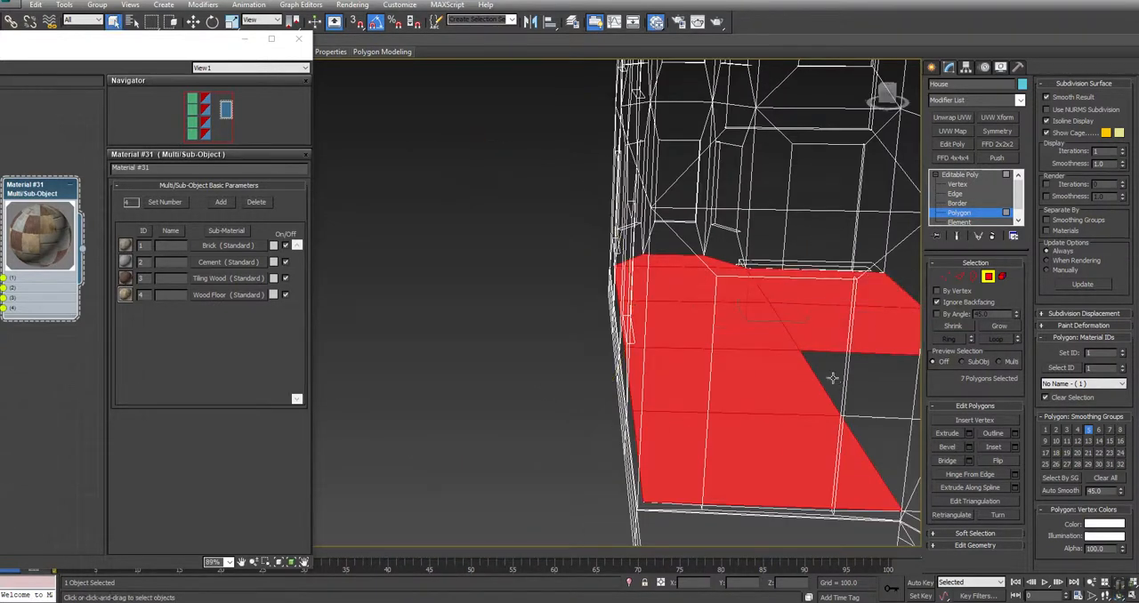
{"action": "left_click", "coordinate": [835, 382], "text": "ctrl"}
{"action": "middle_click_drag", "start_coordinate": [389, 351], "coordinate": [598, 350], "text": "alt"}
{"action": "left_click", "coordinate": [662, 255], "text": "ctrl"}
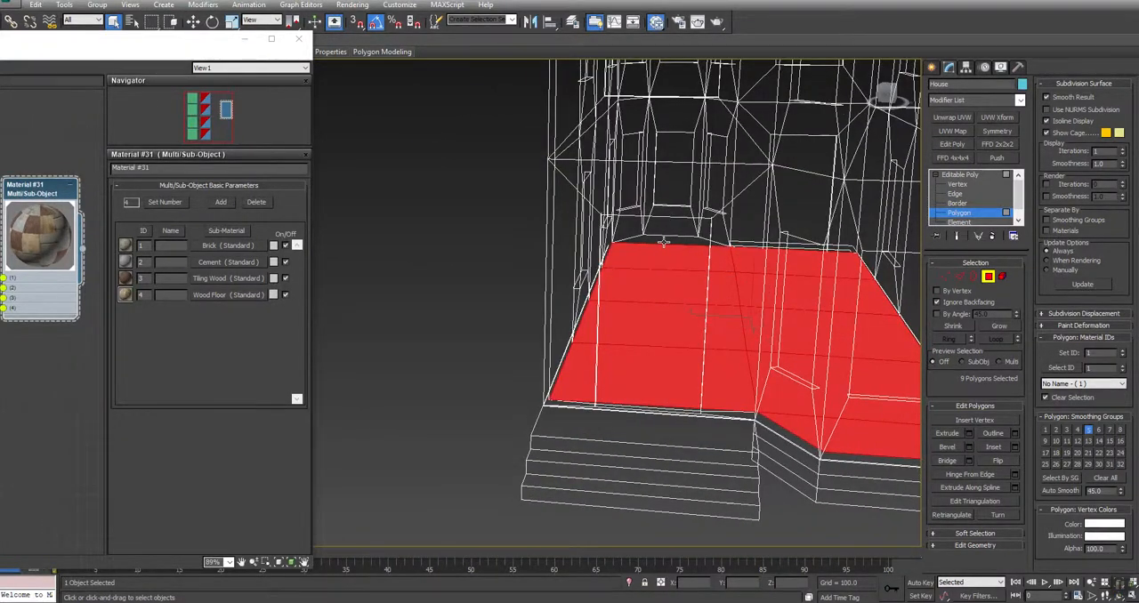
Set the selected floor polygons to material ID 4 and clear the selection
{"action": "mouse_move", "coordinate": [392, 351]}
{"action": "middle_mouse_down", "text": "alt"}
{"action": "mouse_move", "coordinate": [409, 351]}
{"action": "mouse_move", "coordinate": [308, 348]}
{"action": "mouse_move", "coordinate": [310, 358]}
{"action": "middle_mouse_up", "text": "alt"}
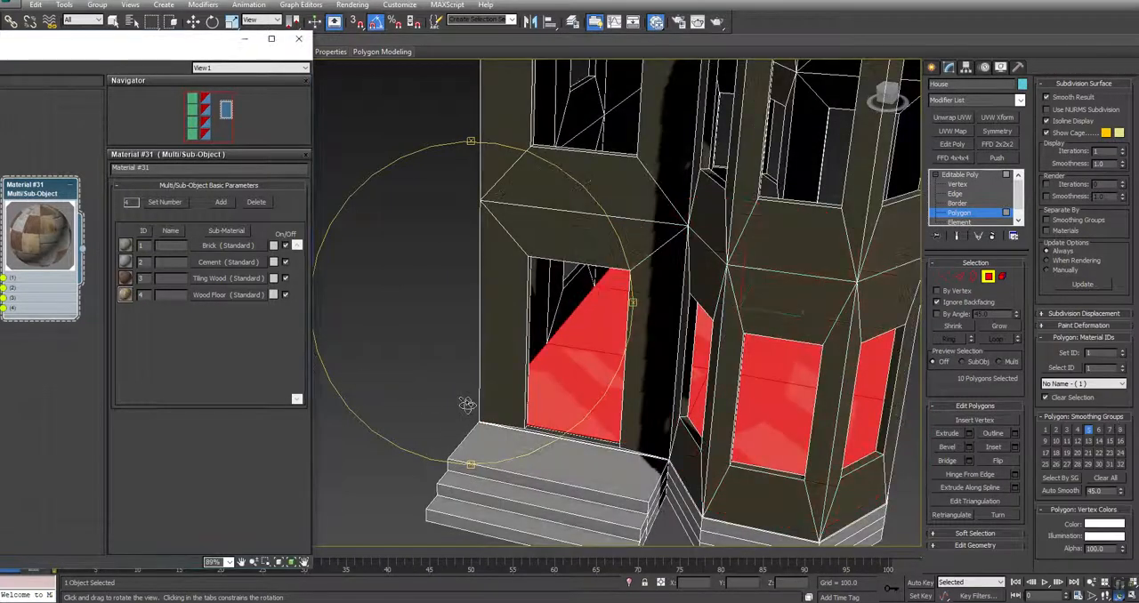
{"action": "right_click", "coordinate": [466, 405]}
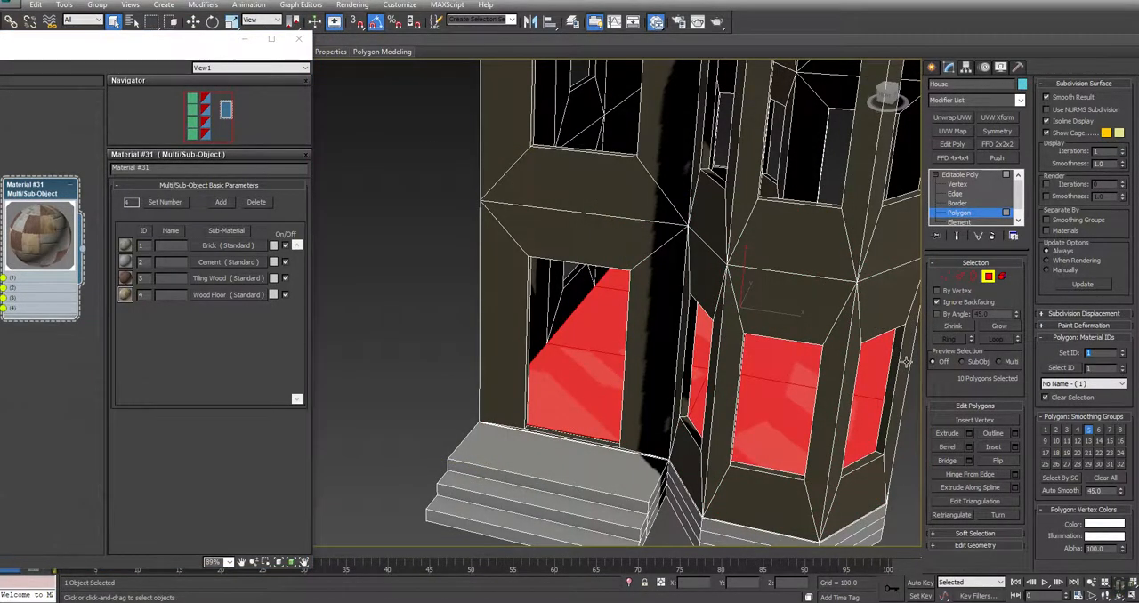
{"action": "type", "text": "4"}
{"action": "key", "text": "Return"}
{"action": "left_click", "coordinate": [358, 261]}
Select all roof polygons, including the angled ones over the front and rear bays
{"action": "middle_click_drag", "start_coordinate": [650, 154], "coordinate": [592, 494]}
{"action": "left_click", "coordinate": [666, 348]}
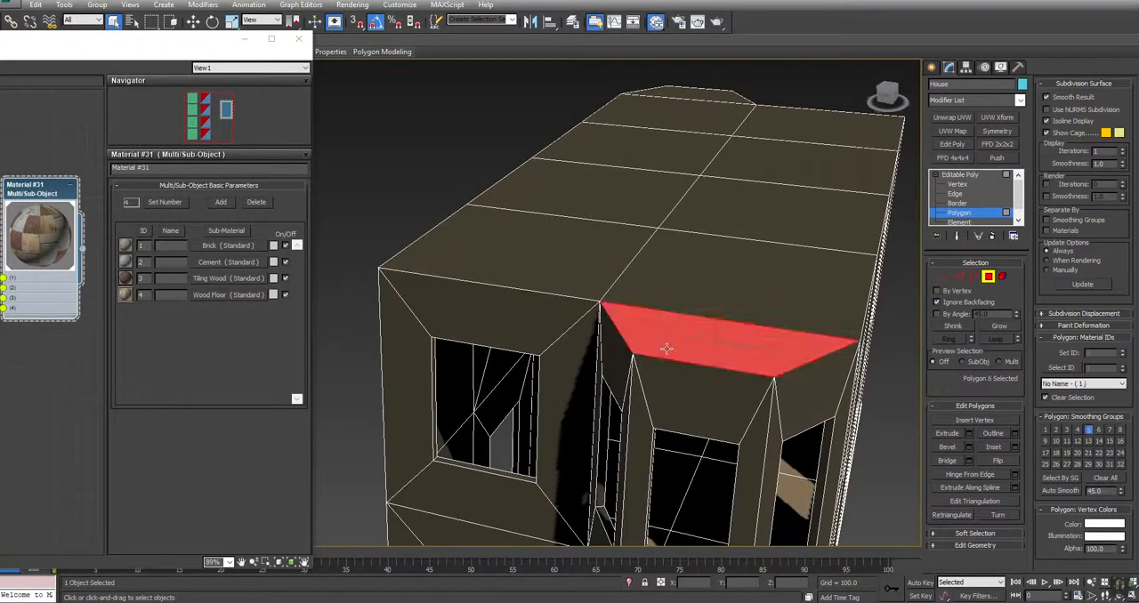
{"action": "left_click", "coordinate": [673, 285], "text": "ctrl"}
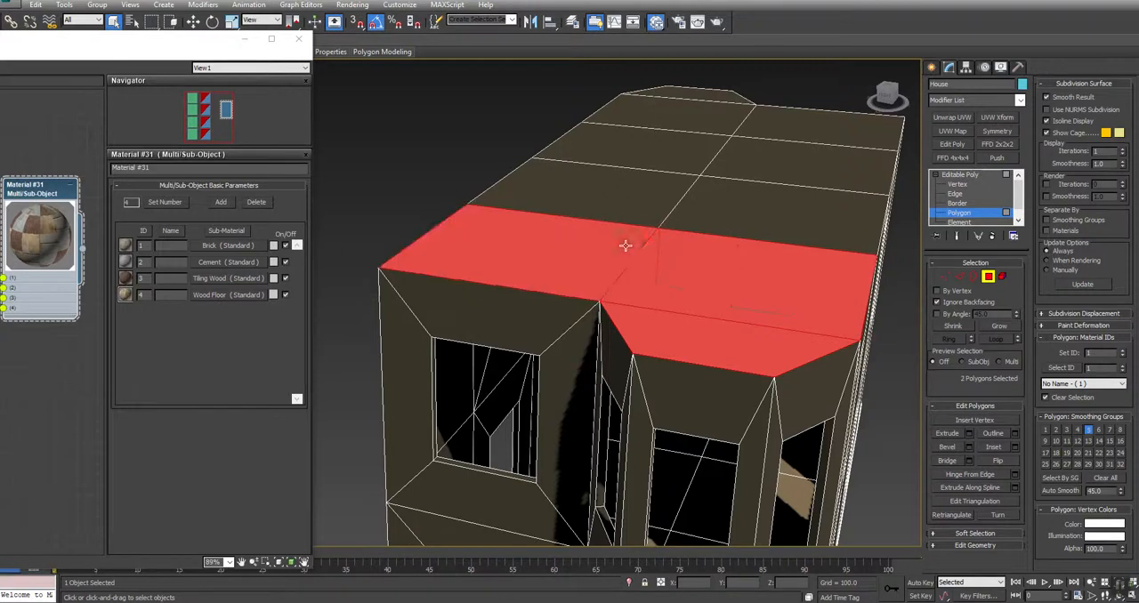
{"action": "left_click", "coordinate": [660, 181], "text": "ctrl"}
{"action": "left_click", "coordinate": [743, 190], "text": "ctrl"}
{"action": "left_click", "coordinate": [762, 161], "text": "ctrl"}
{"action": "left_click", "coordinate": [715, 143], "text": "ctrl"}
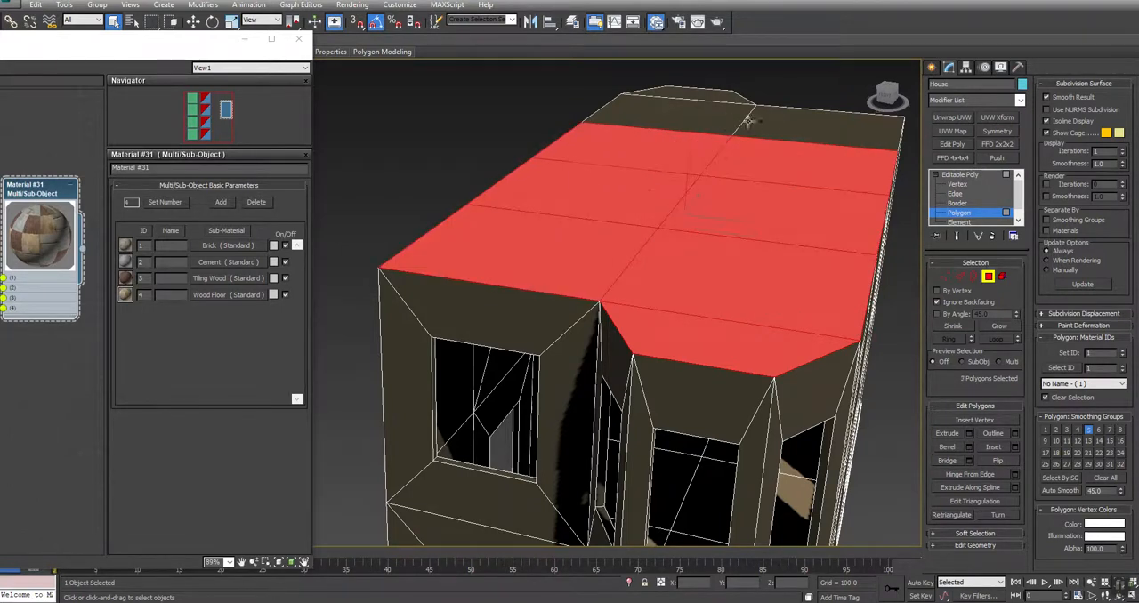
{"action": "left_click", "coordinate": [737, 116], "text": "ctrl"}
{"action": "left_click", "coordinate": [737, 116], "text": "ctrl"}
{"action": "left_click", "coordinate": [720, 96], "text": "ctrl"}
Drop the stray wall polygon above the window from the roof selection, set the roof to material ID 2 and leave polygon editing
{"action": "middle_click_drag", "start_coordinate": [580, 364], "coordinate": [548, 350], "text": "alt"}
{"action": "right_click", "coordinate": [805, 184]}
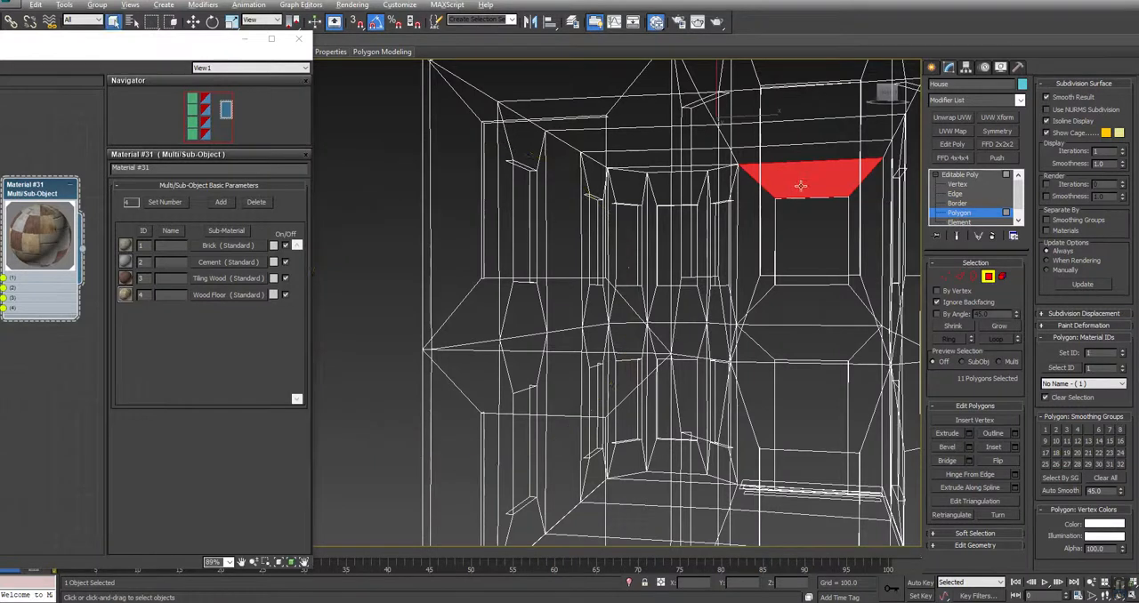
{"action": "left_click", "coordinate": [801, 186], "text": "alt"}
{"action": "scroll", "coordinate": [794, 218], "scroll_direction": "down", "scroll_amount": 4}
{"action": "mouse_move", "coordinate": [561, 317]}
{"action": "middle_mouse_down", "text": "alt"}
{"action": "mouse_move", "coordinate": [542, 306]}
{"action": "mouse_move", "coordinate": [531, 343]}
{"action": "middle_mouse_up", "text": "alt"}
{"action": "middle_click_drag", "start_coordinate": [730, 247], "coordinate": [656, 305]}
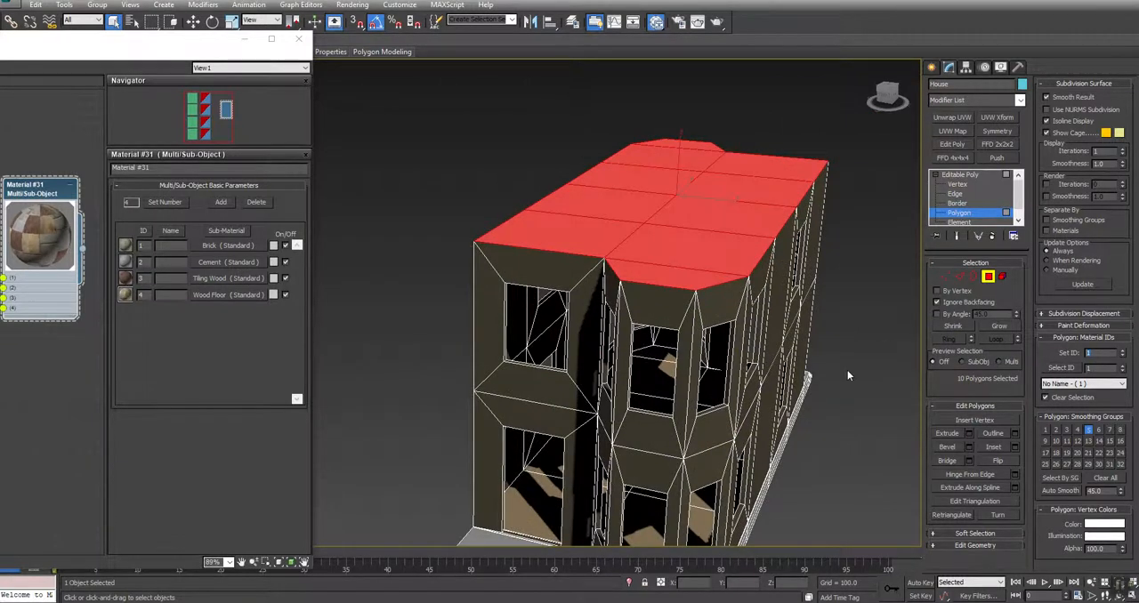
{"action": "type", "text": "2"}
{"action": "key", "text": "Return"}
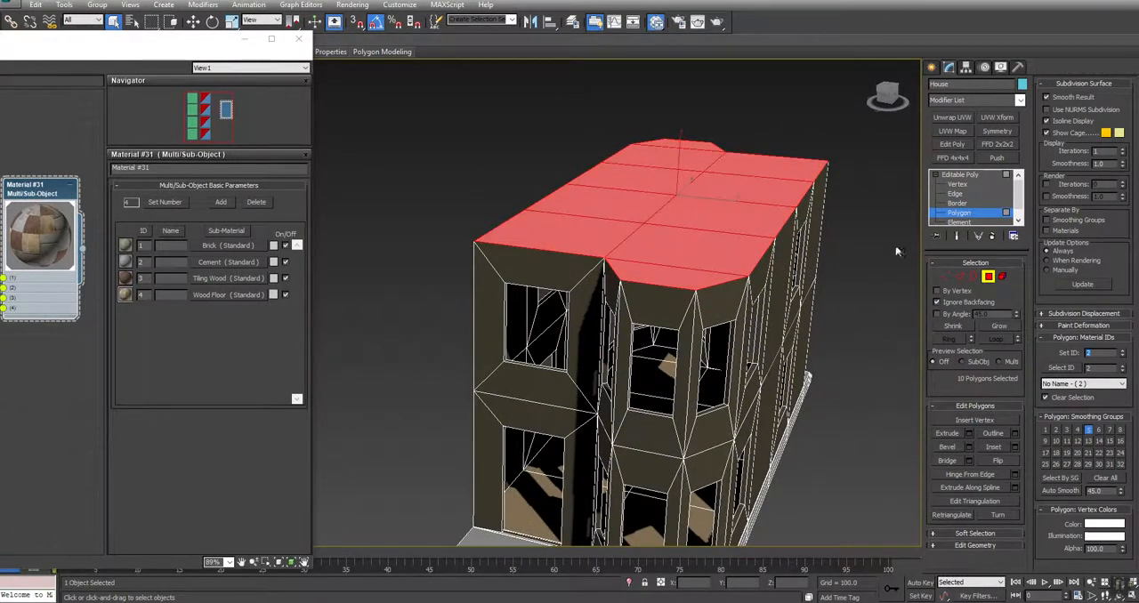
{"action": "left_click", "coordinate": [955, 176]}
Add a UVW Map modifier to the house and set its mapping to Box
{"action": "middle_click_drag", "start_coordinate": [846, 403], "coordinate": [829, 344]}
{"action": "key", "text": "ctrl+r"}
{"action": "left_click_drag", "start_coordinate": [522, 342], "coordinate": [510, 320]}
{"action": "key", "text": "q"}
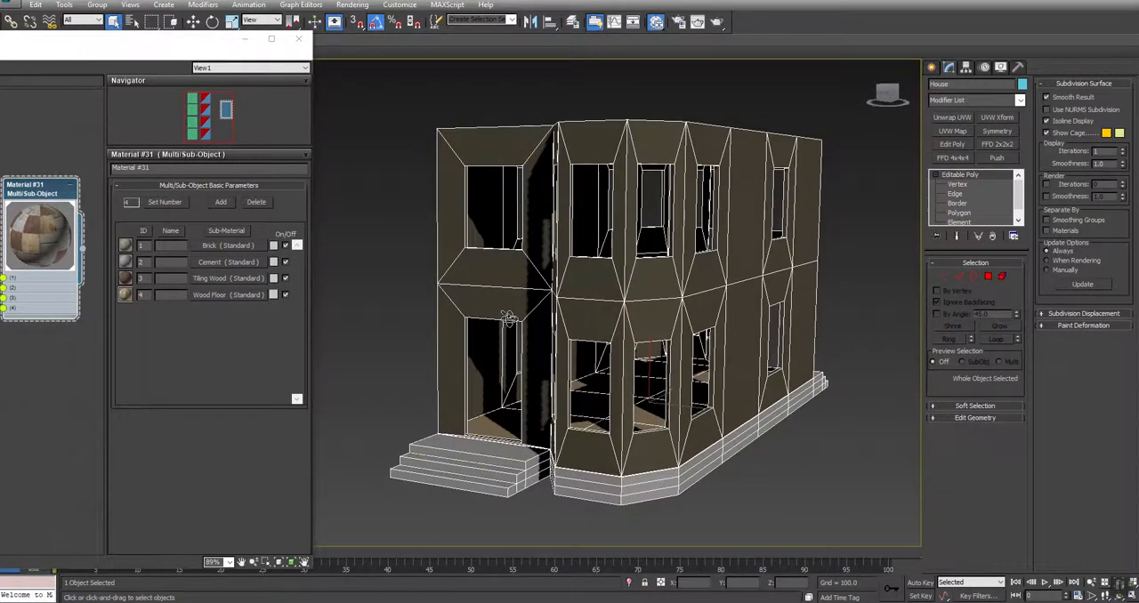
{"action": "left_click", "coordinate": [935, 173]}
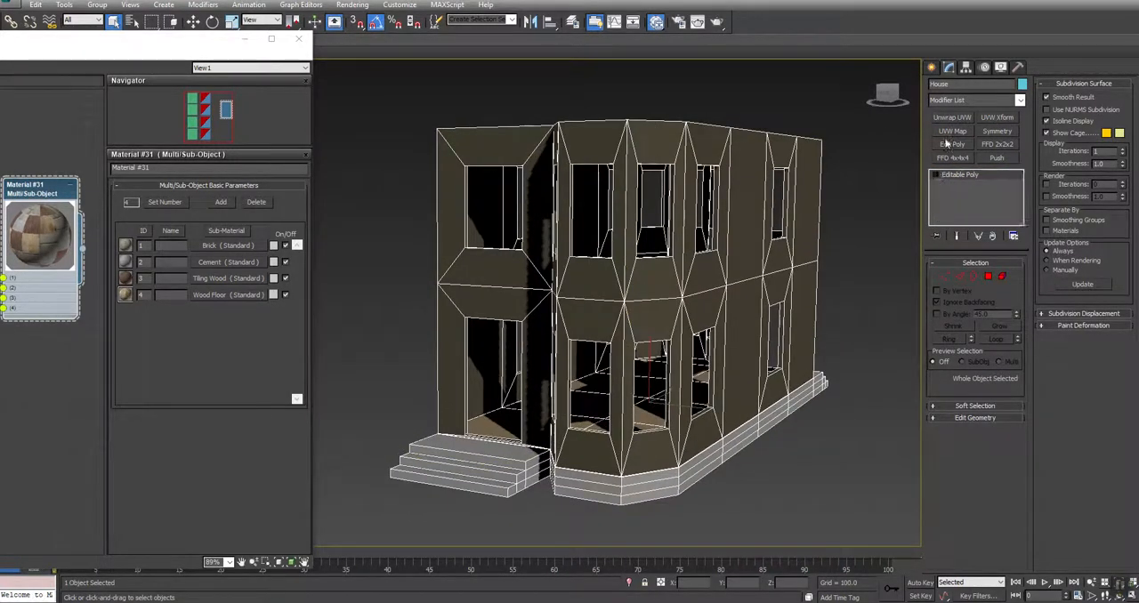
{"action": "left_click", "coordinate": [952, 130]}
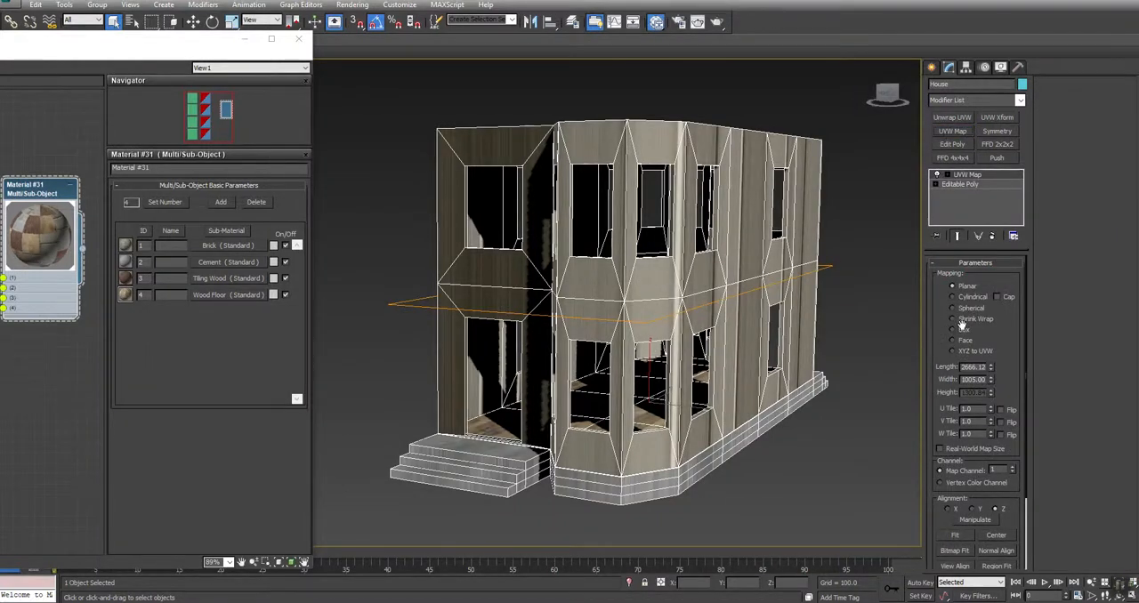
{"action": "left_click", "coordinate": [962, 330]}
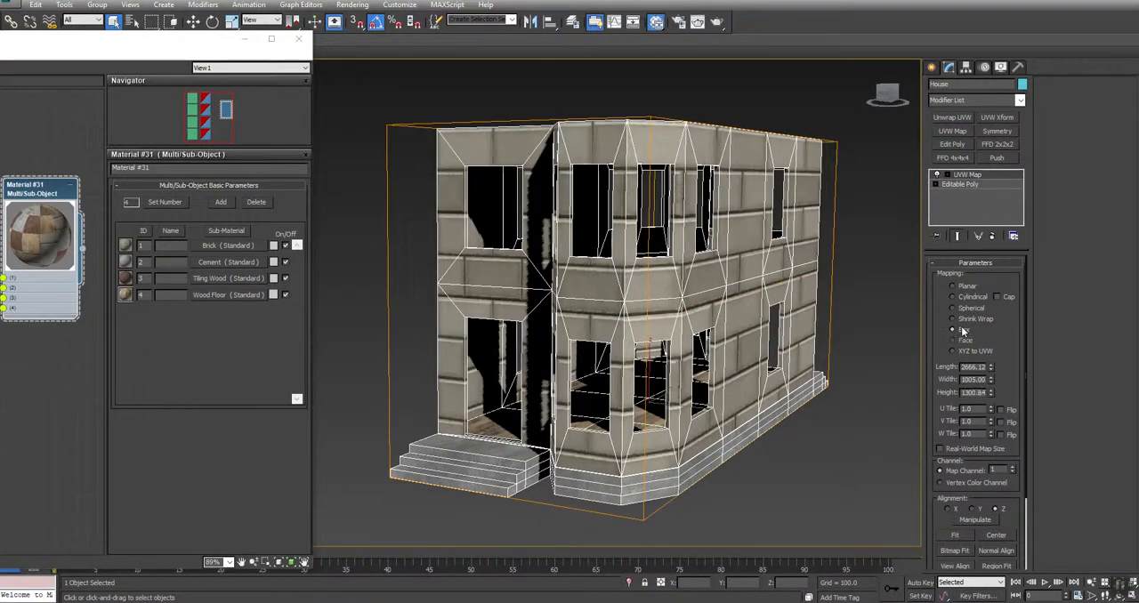
Set the box mapping's length, width and height to 1024
{"action": "double_click", "coordinate": [971, 371]}
{"action": "type", "text": "1024"}
{"action": "key", "text": "Tab"}
{"action": "key", "text": "Tab"}
{"action": "key", "text": "Return"}
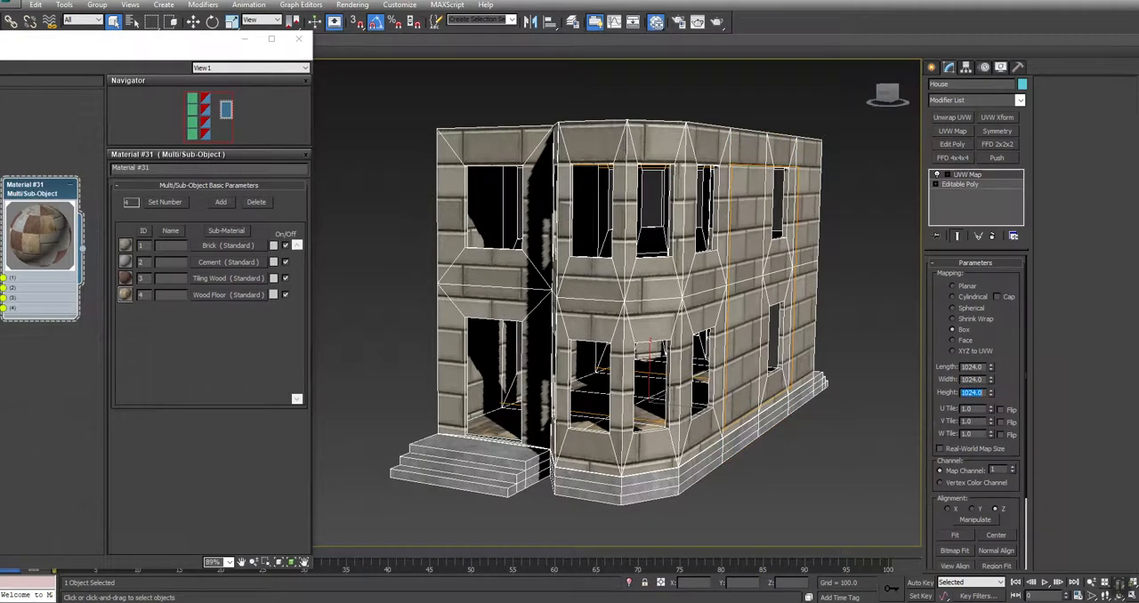
Inspect the brick texture around the house and fit the UVW Map gizmo to the object
{"action": "middle_click_drag", "start_coordinate": [713, 281], "coordinate": [685, 263]}
{"action": "key", "text": "ctrl+r"}
{"action": "left_click_drag", "start_coordinate": [682, 287], "coordinate": [576, 312]}
{"action": "right_click", "coordinate": [575, 312]}
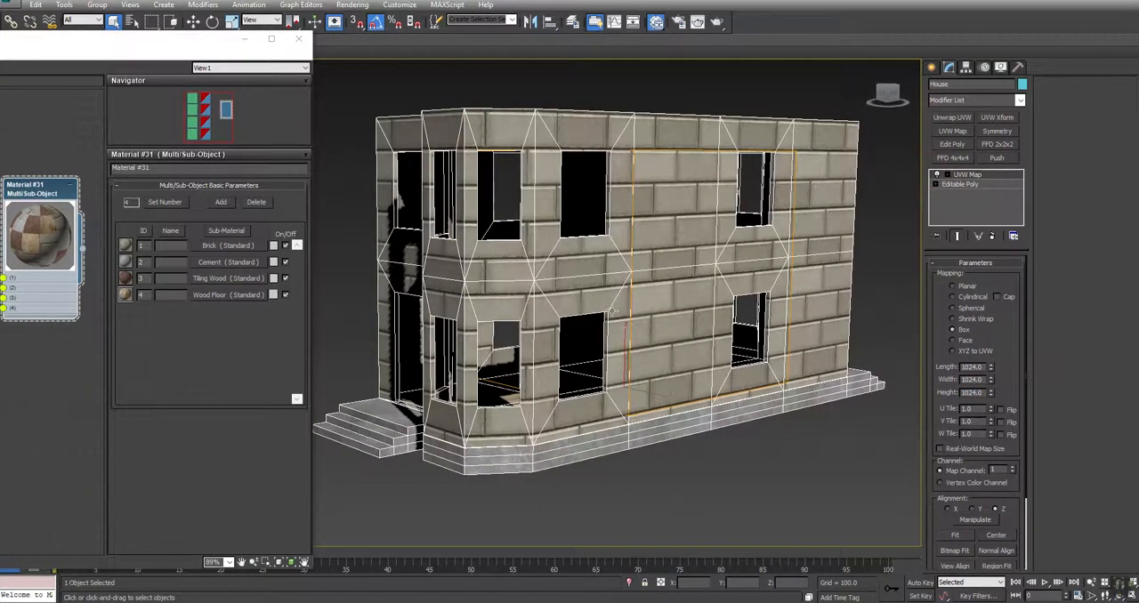
{"action": "middle_click_drag", "start_coordinate": [695, 327], "coordinate": [709, 347]}
{"action": "key", "text": "ctrl+r"}
{"action": "left_click_drag", "start_coordinate": [482, 360], "coordinate": [506, 356]}
{"action": "right_click", "coordinate": [506, 356]}
{"action": "left_click", "coordinate": [965, 535]}
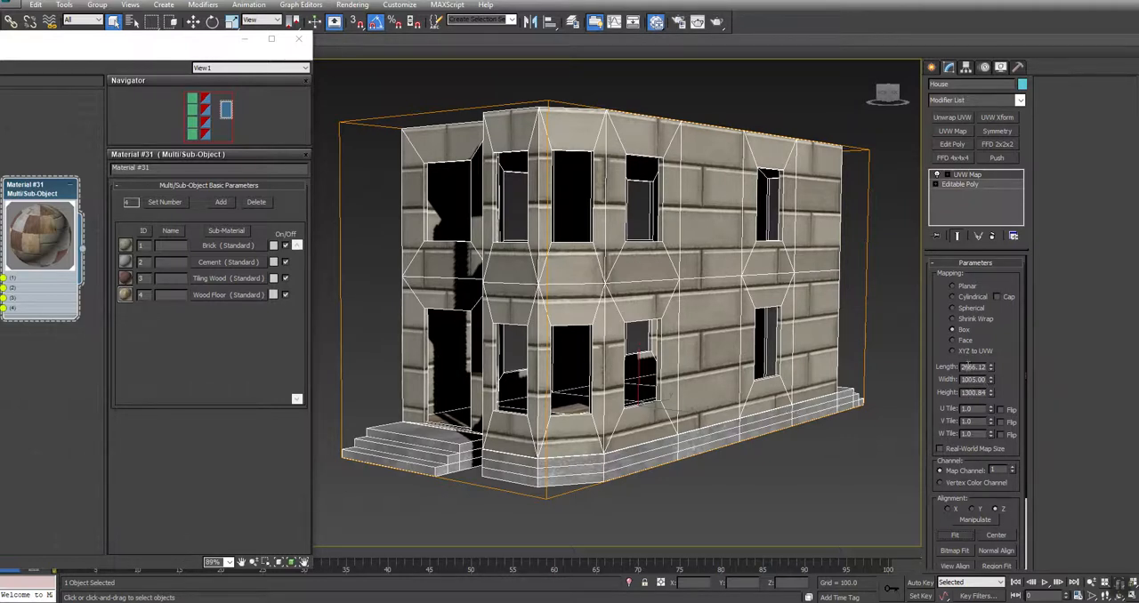
Set the length, width and height of the house's box mapping to 256
{"action": "type", "text": "256"}
{"action": "key", "text": "Tab"}
{"action": "type", "text": "256"}
{"action": "key", "text": "Tab"}
{"action": "type", "text": "256"}
{"action": "key", "text": "Return"}
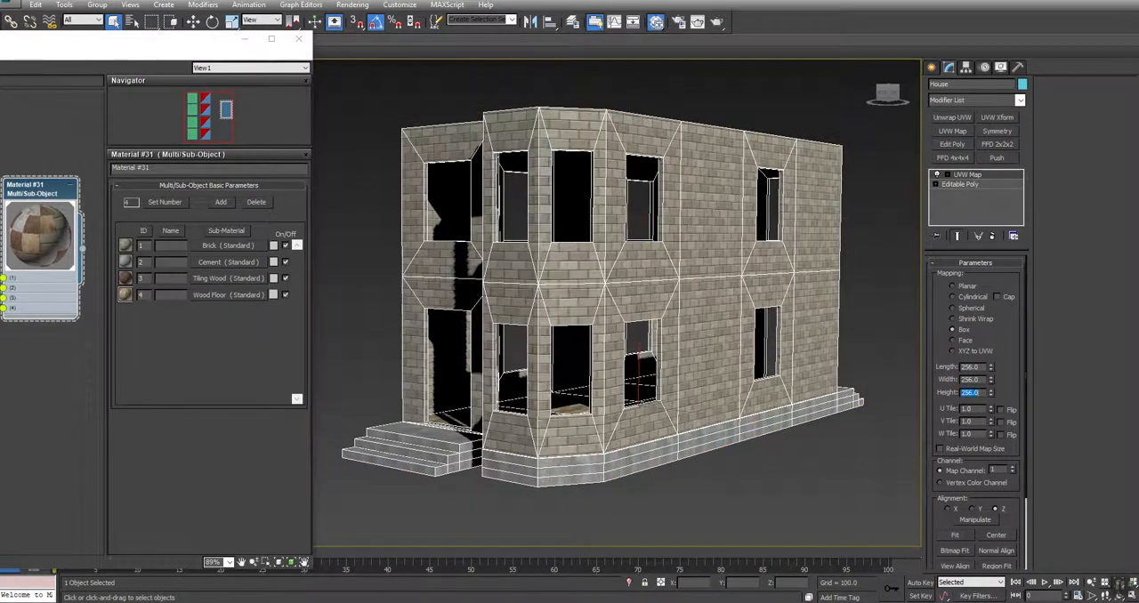
Lower the house's UVW Map gizmo to about Z 542 to shift the brick rows against the windows and base
{"action": "middle_click_drag", "start_coordinate": [618, 323], "coordinate": [643, 313]}
{"action": "key", "text": "ctrl+r"}
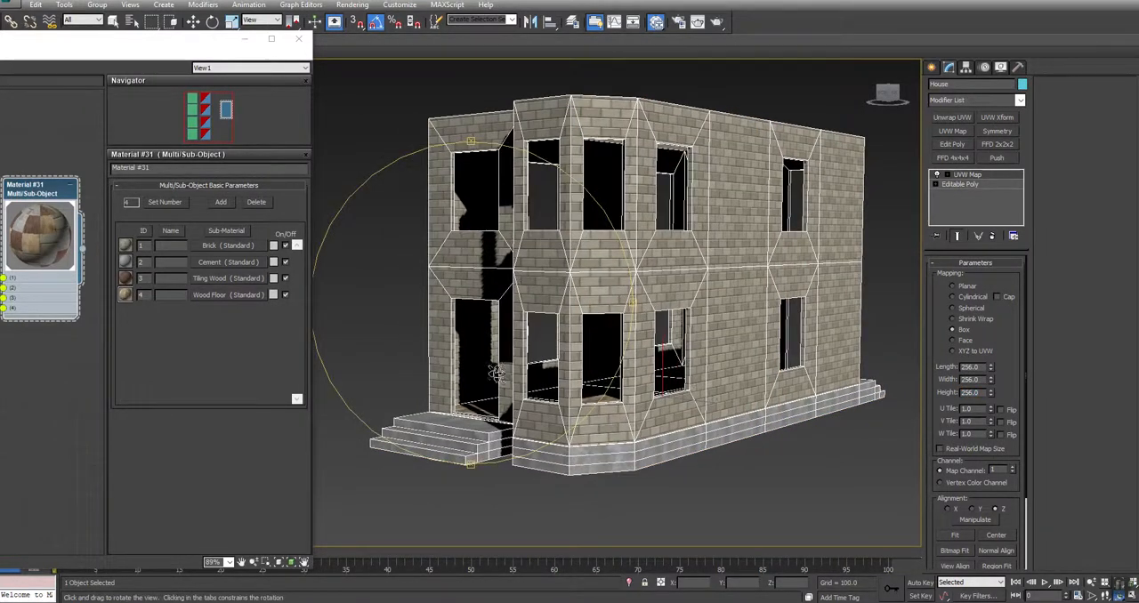
{"action": "left_click_drag", "start_coordinate": [452, 365], "coordinate": [426, 363]}
{"action": "scroll", "coordinate": [603, 407], "scroll_direction": "up", "scroll_amount": 10}
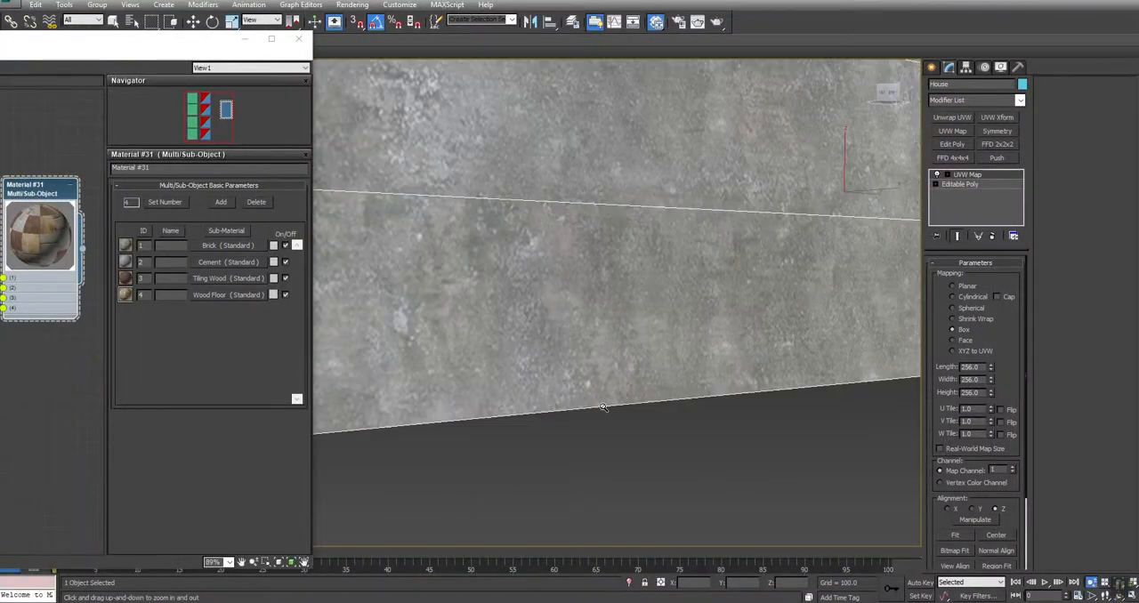
{"action": "scroll", "coordinate": [607, 414], "scroll_direction": "down", "scroll_amount": 5}
{"action": "middle_click_drag", "start_coordinate": [729, 244], "coordinate": [779, 312]}
{"action": "left_click", "coordinate": [948, 176]}
{"action": "left_click", "coordinate": [965, 185]}
{"action": "scroll", "coordinate": [843, 241], "scroll_direction": "down", "scroll_amount": 6}
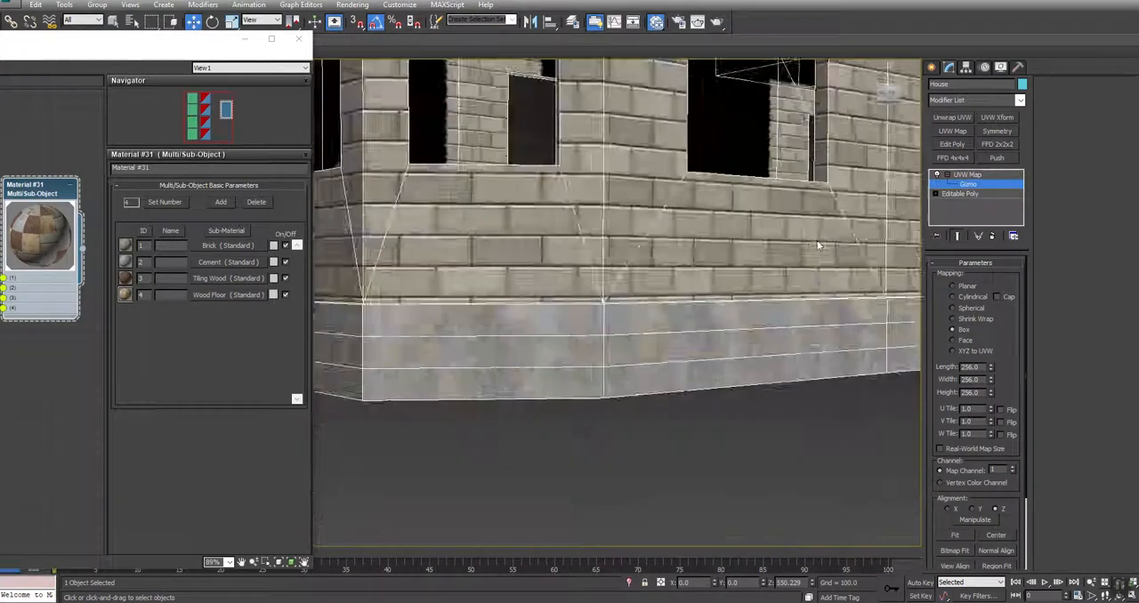
{"action": "scroll", "coordinate": [820, 241], "scroll_direction": "up", "scroll_amount": 3}
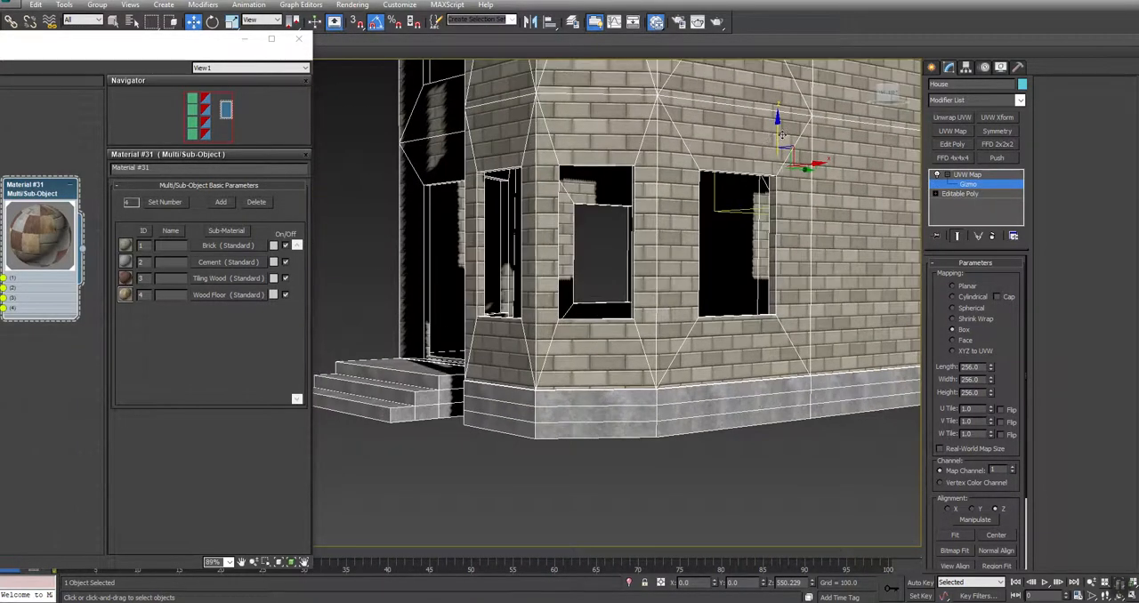
{"action": "middle_click_drag", "start_coordinate": [779, 133], "coordinate": [761, 118]}
{"action": "scroll", "coordinate": [761, 118], "scroll_direction": "up", "scroll_amount": 4}
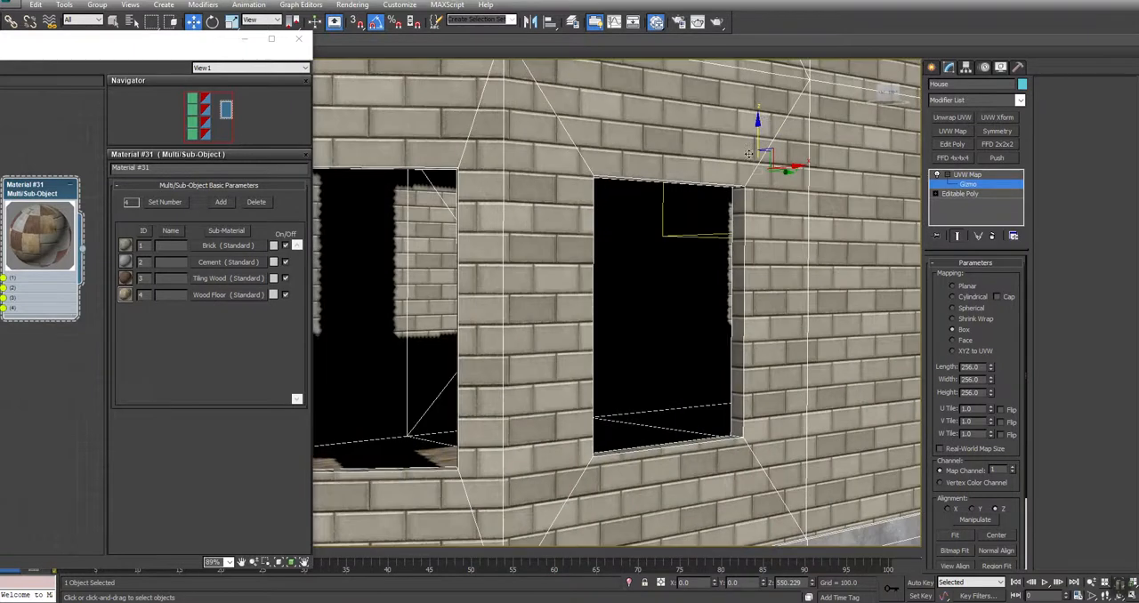
{"action": "left_click_drag", "start_coordinate": [758, 134], "coordinate": [759, 142]}
{"action": "left_click_drag", "start_coordinate": [759, 140], "coordinate": [758, 142]}
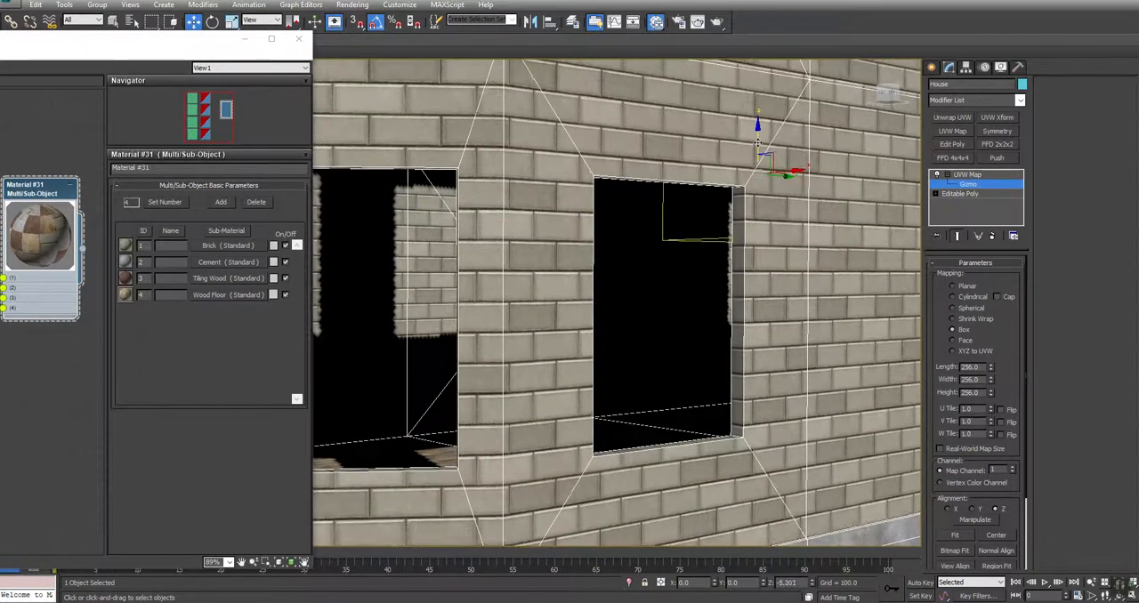
{"action": "middle_click_drag", "start_coordinate": [781, 486], "coordinate": [808, 333]}
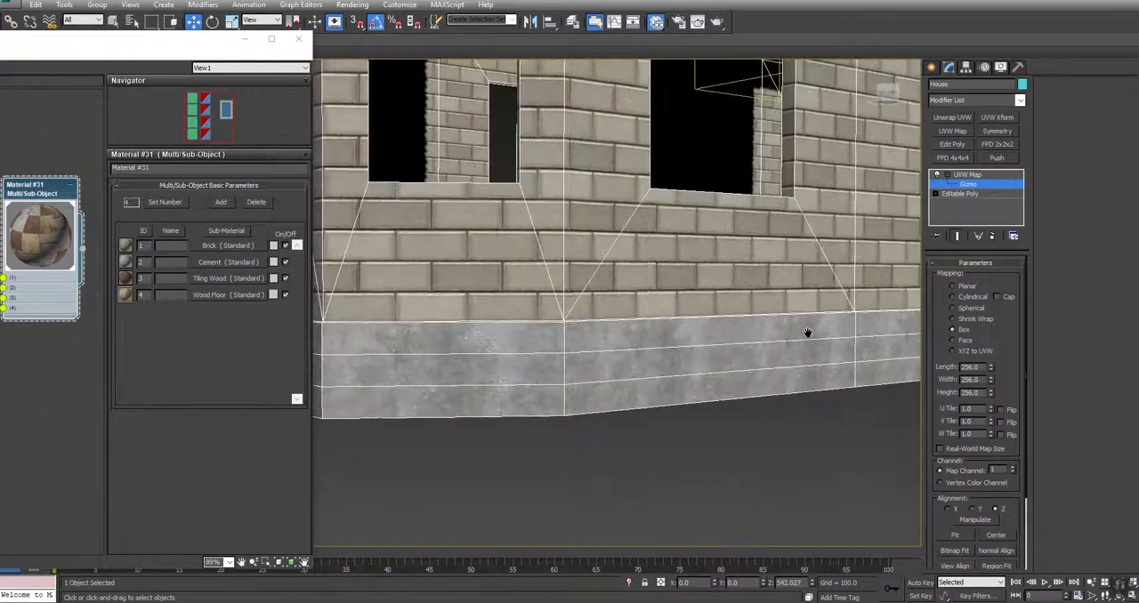
{"action": "scroll", "coordinate": [478, 337], "scroll_direction": "up", "scroll_amount": 5}
{"action": "scroll", "coordinate": [478, 336], "scroll_direction": "down", "scroll_amount": 8}
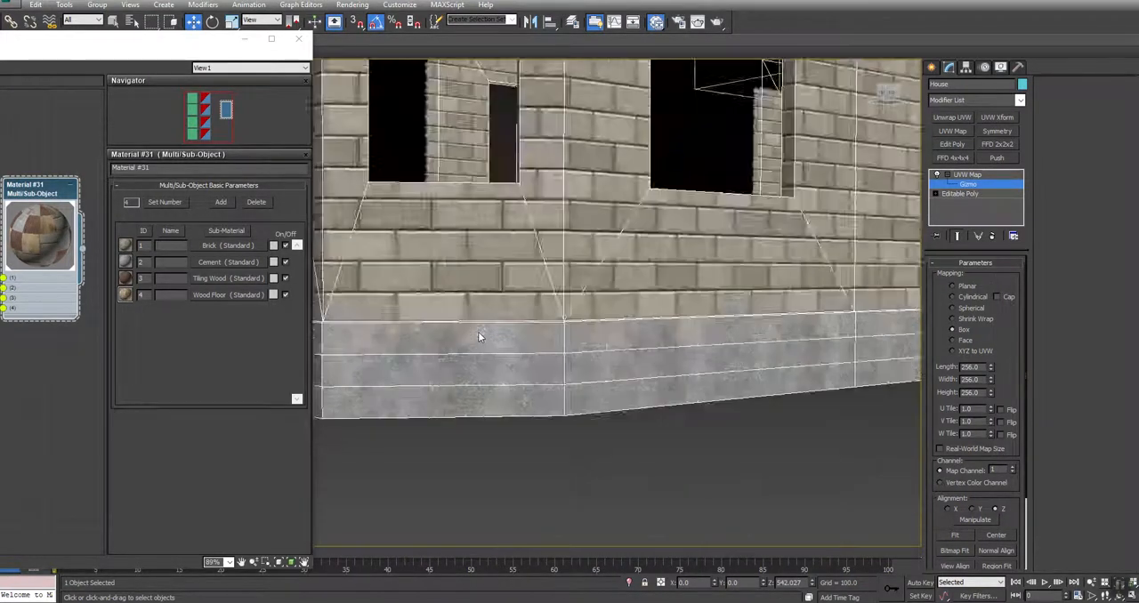
Convert the house to Editable Poly to bake in the box mapping
{"action": "middle_click_drag", "start_coordinate": [629, 284], "coordinate": [617, 371], "text": "alt"}
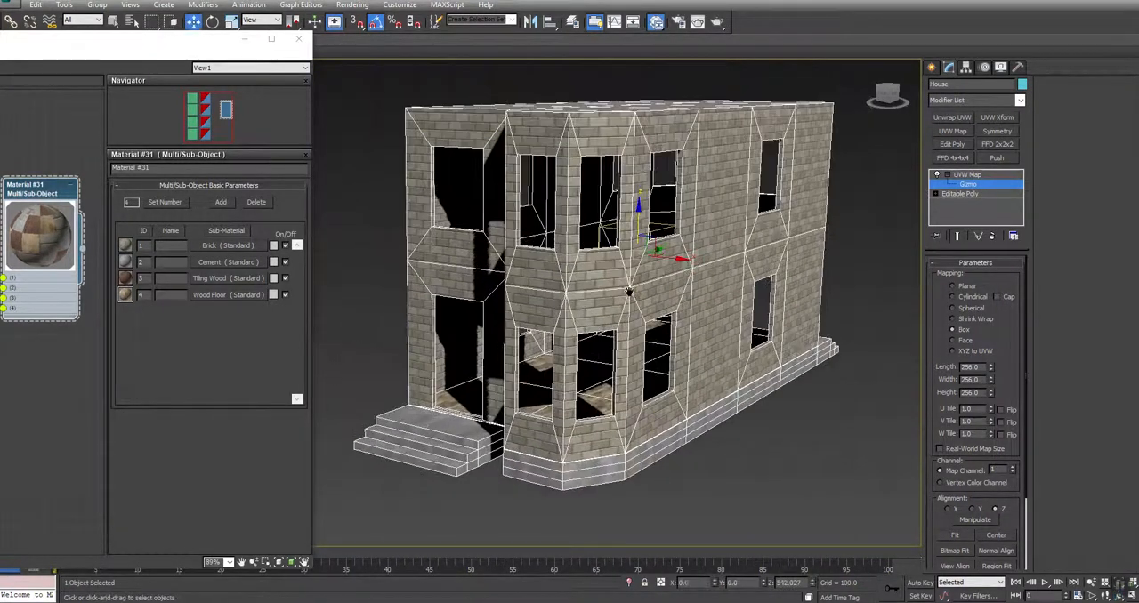
{"action": "right_click", "coordinate": [691, 138]}
{"action": "mouse_move", "coordinate": [766, 239]}
{"action": "left_click", "coordinate": [831, 252]}
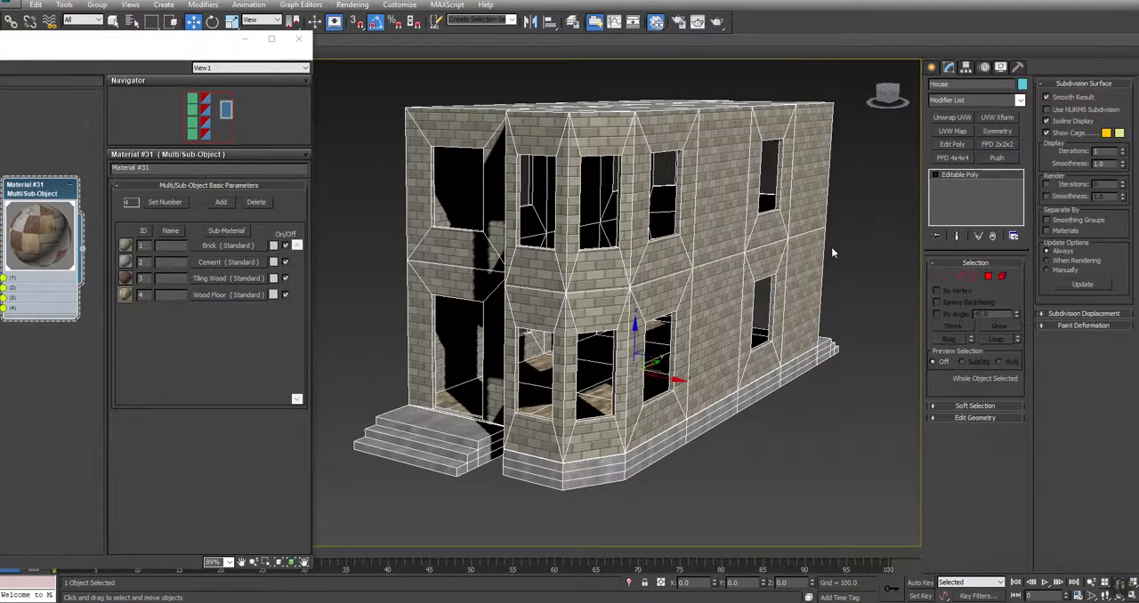
Check the roof's cement texture, deselect the house and unhide all objects
{"action": "middle_click_drag", "start_coordinate": [492, 354], "coordinate": [485, 425], "text": "alt"}
{"action": "key", "text": "w"}
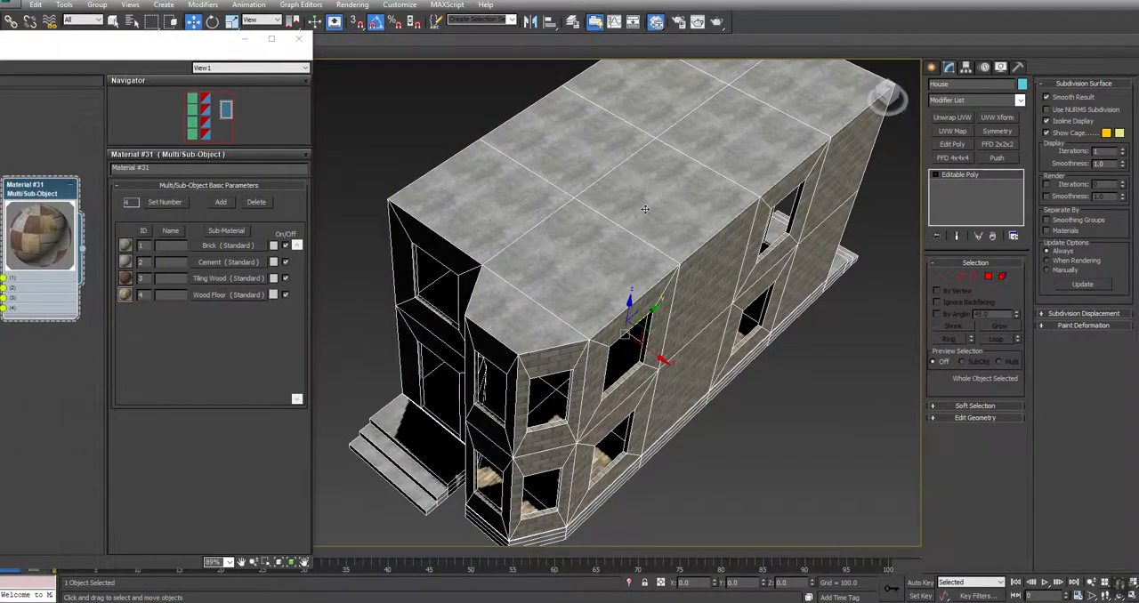
{"action": "left_click", "coordinate": [788, 432]}
{"action": "middle_click_drag", "start_coordinate": [538, 412], "coordinate": [499, 334], "text": "alt"}
{"action": "right_click", "coordinate": [388, 219]}
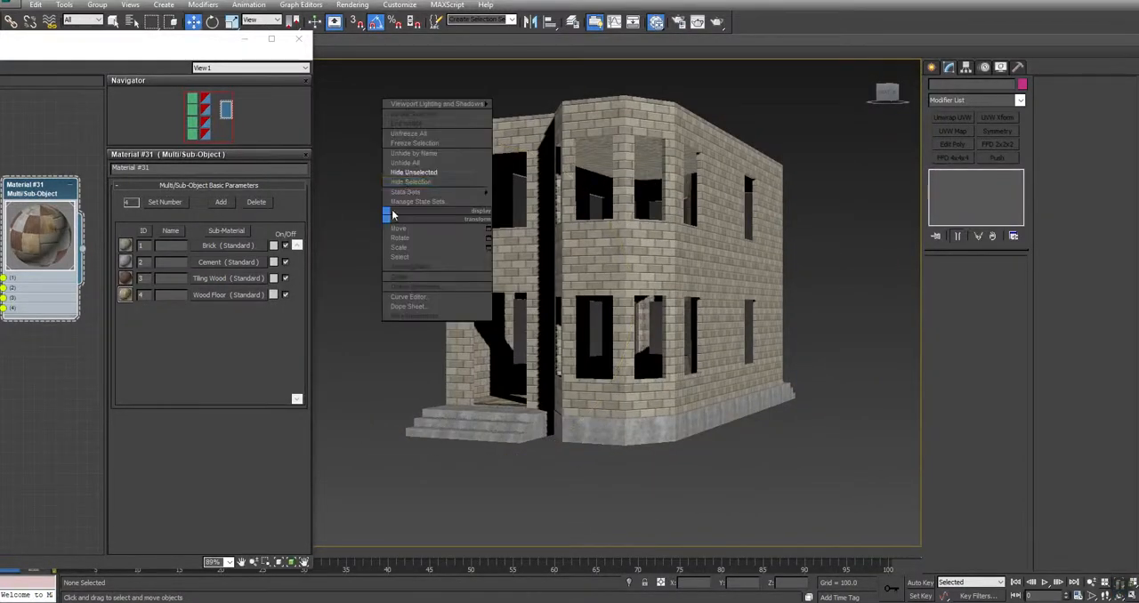
{"action": "left_click", "coordinate": [403, 163]}
Select the upper-floor window on the front of the bay and hide all unselected objects
{"action": "left_click", "coordinate": [594, 176]}
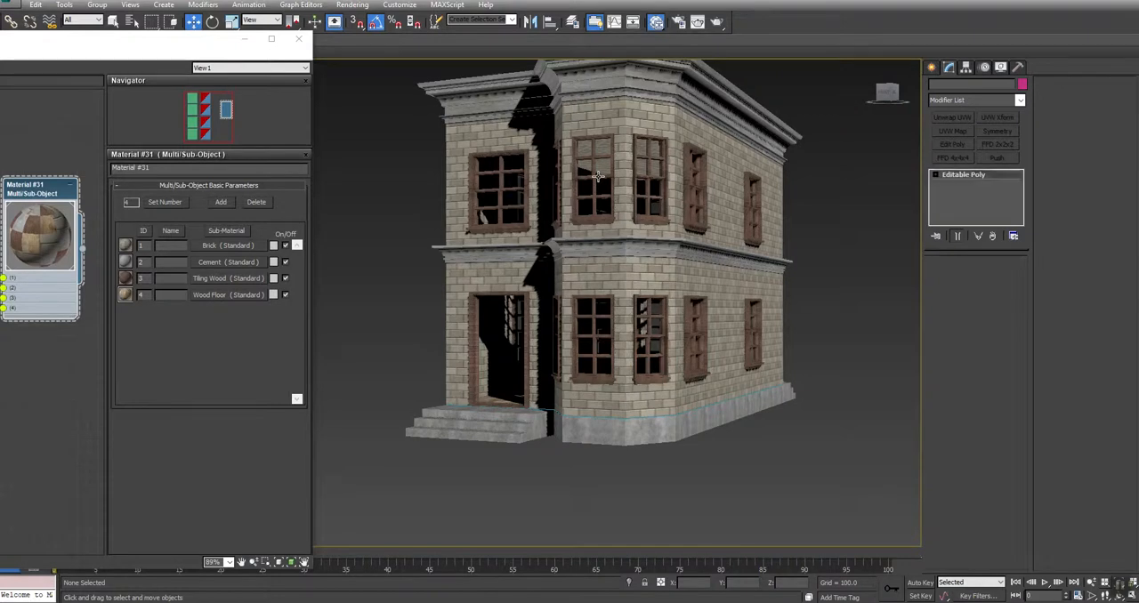
{"action": "right_click", "coordinate": [594, 176]}
{"action": "left_click", "coordinate": [628, 131]}
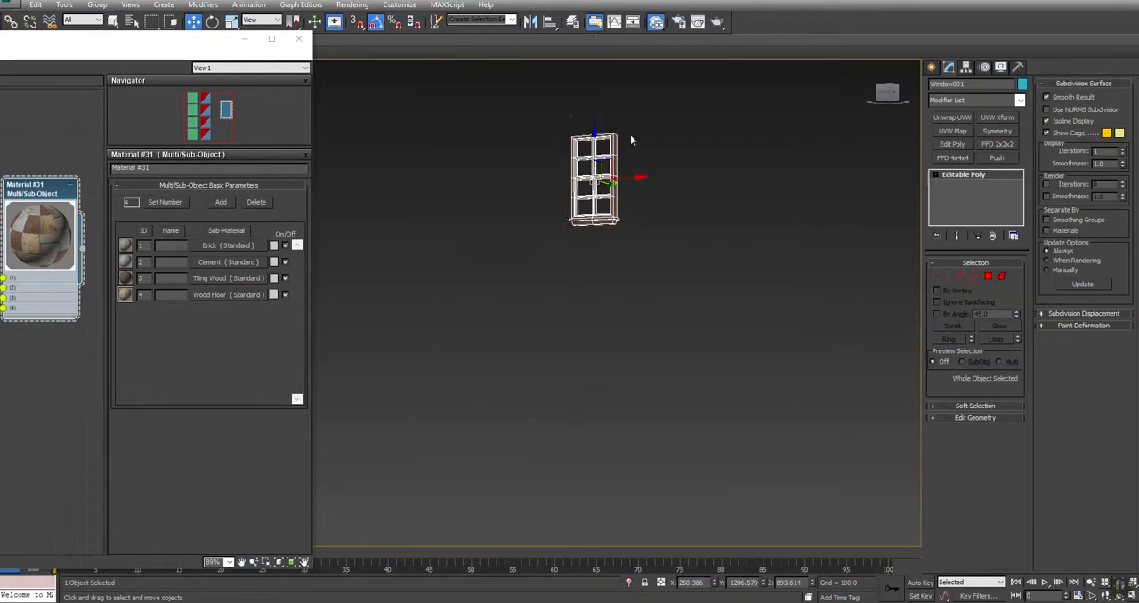
Add a UVW Map modifier to the isolated window and set its mapping to Box
{"action": "key", "text": "z"}
{"action": "middle_click_drag", "start_coordinate": [625, 215], "coordinate": [533, 249]}
{"action": "scroll", "coordinate": [676, 212], "scroll_direction": "down", "scroll_amount": 2}
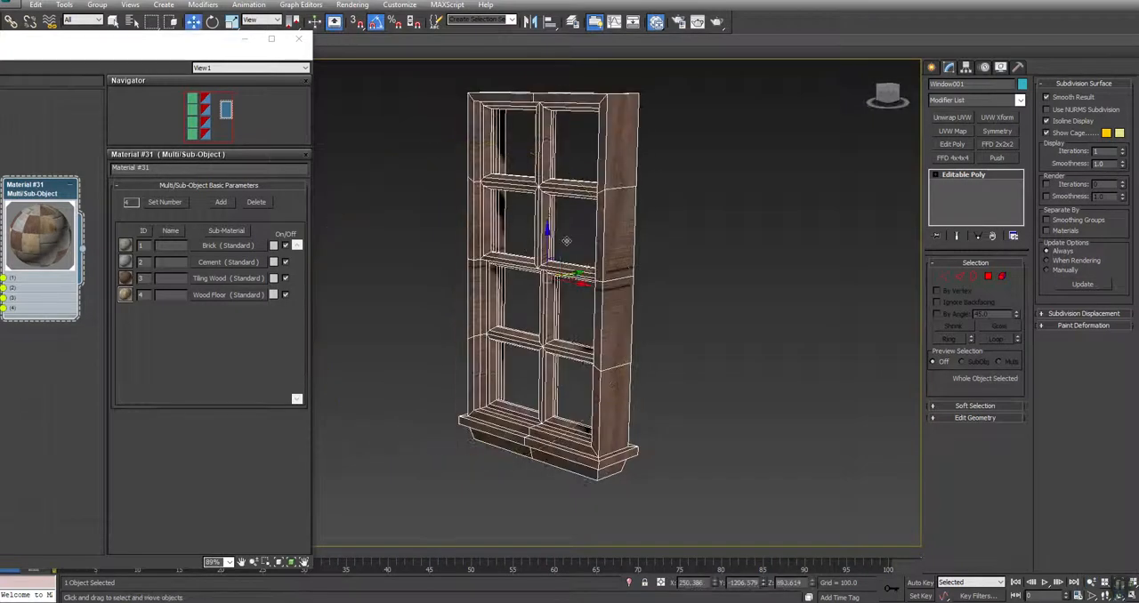
{"action": "left_click", "coordinate": [951, 132]}
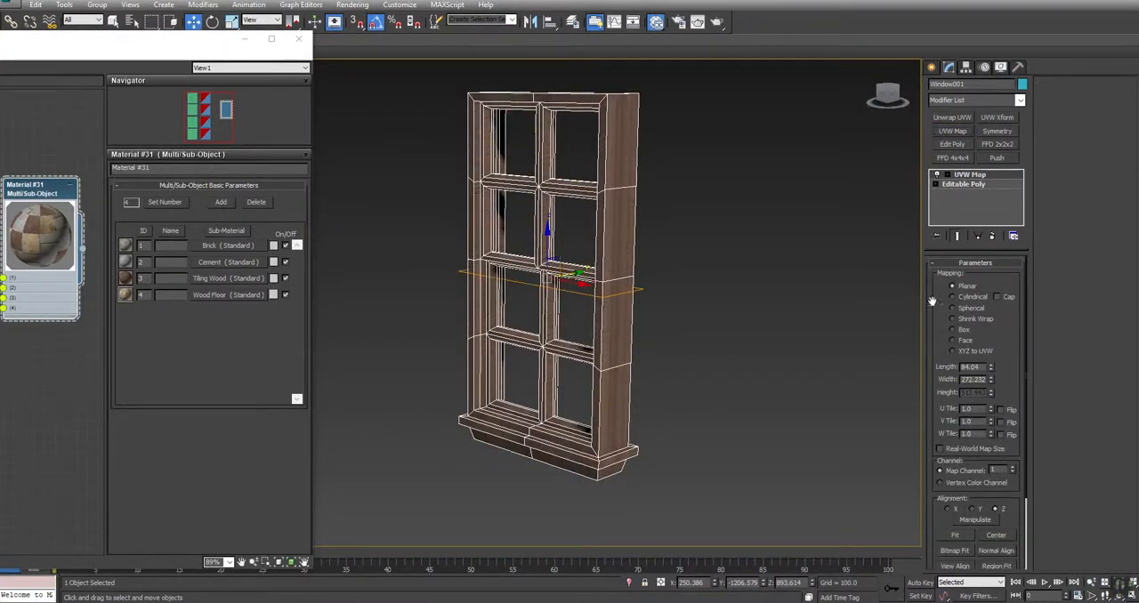
{"action": "left_click", "coordinate": [964, 331]}
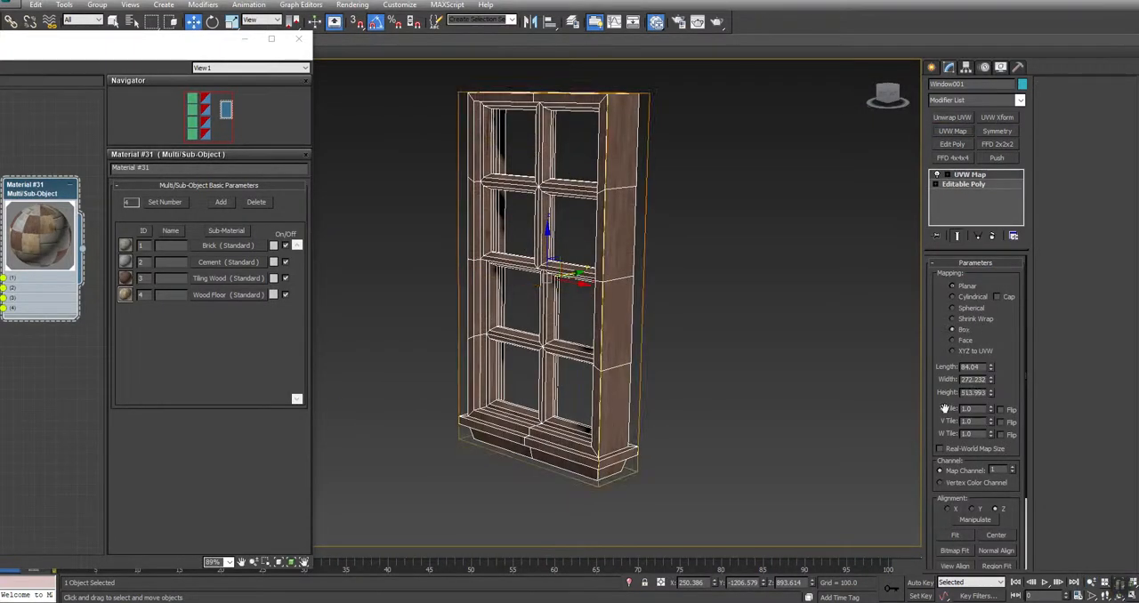
Try 128 for the length, width and height of the window's box mapping
{"action": "double_click", "coordinate": [967, 366]}
{"action": "type", "text": "128"}
{"action": "key", "text": "Tab"}
{"action": "type", "text": "128"}
{"action": "key", "text": "Tab"}
{"action": "type", "text": "128"}
{"action": "key", "text": "Return"}
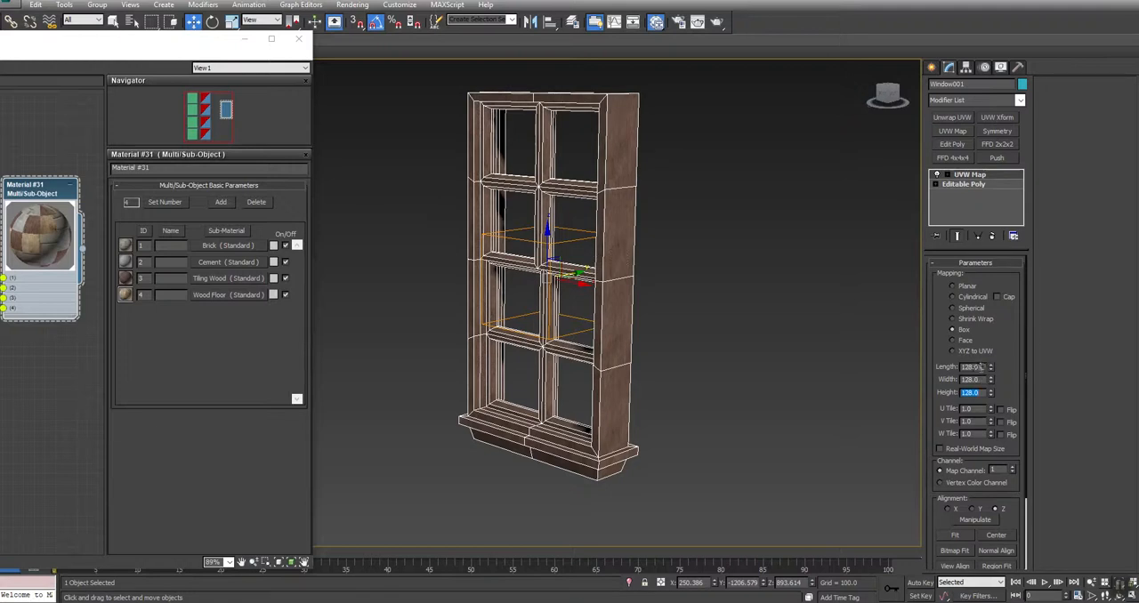
Set the length, width and height of the window's box mapping to 256
{"action": "type", "text": "256"}
{"action": "key", "text": "Tab"}
{"action": "type", "text": "256"}
{"action": "key", "text": "Tab"}
{"action": "type", "text": "256"}
{"action": "key", "text": "Return"}
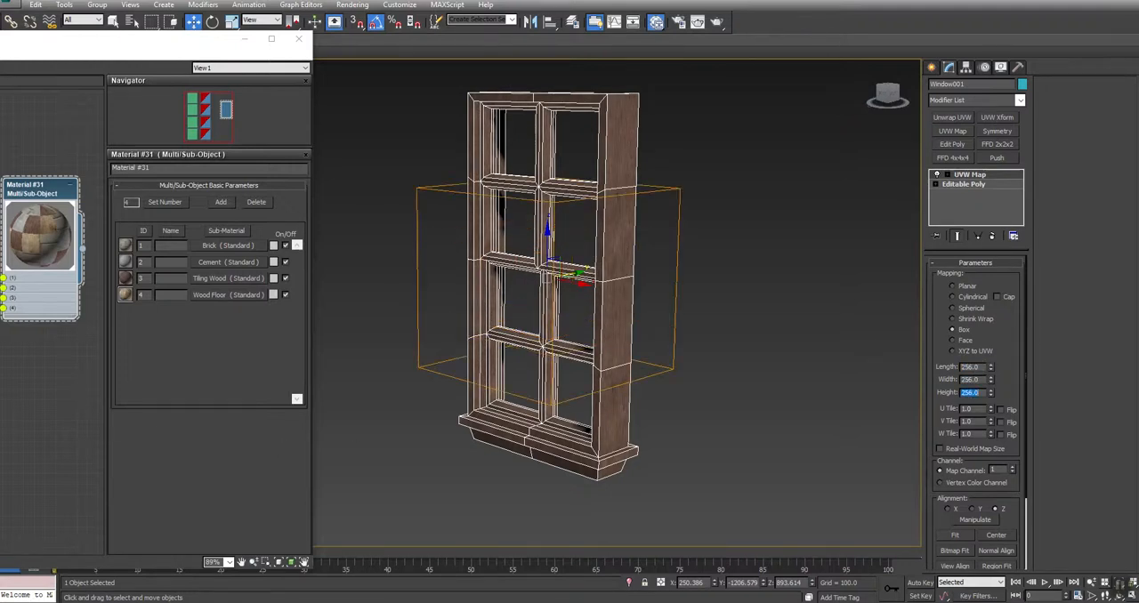
Scale the window's UVW Map gizmo up uniformly so the wood texture becomes slightly larger
{"action": "middle_click_drag", "start_coordinate": [568, 348], "coordinate": [589, 330], "text": "alt"}
{"action": "left_click", "coordinate": [936, 175]}
{"action": "left_click", "coordinate": [968, 183]}
{"action": "key", "text": "r"}
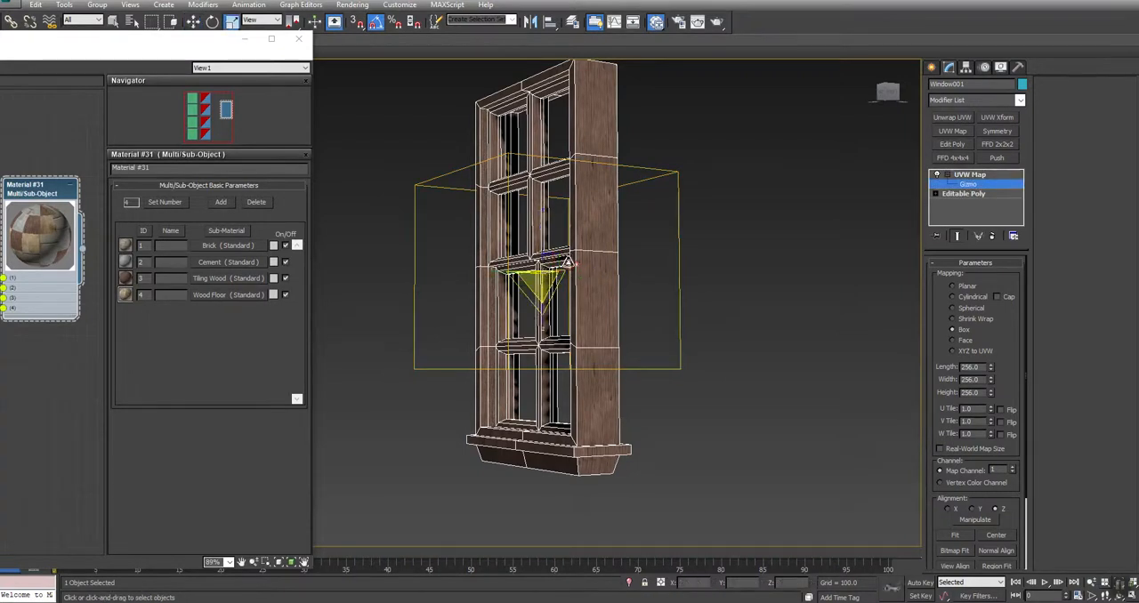
{"action": "mouse_move", "coordinate": [540, 283]}
{"action": "left_mouse_down"}
{"action": "mouse_move", "coordinate": [534, 264]}
{"action": "mouse_move", "coordinate": [536, 277]}
{"action": "left_mouse_up"}
Collapse the window's UVW Map modifier into its Editable Poly
{"action": "right_click", "coordinate": [960, 174]}
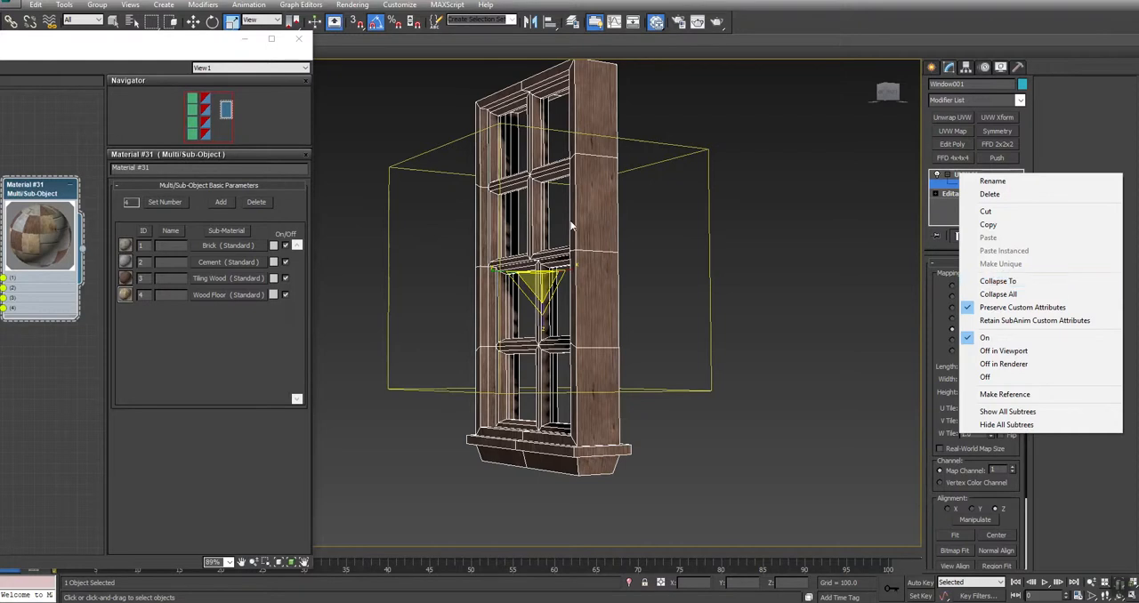
{"action": "left_click", "coordinate": [1015, 283]}
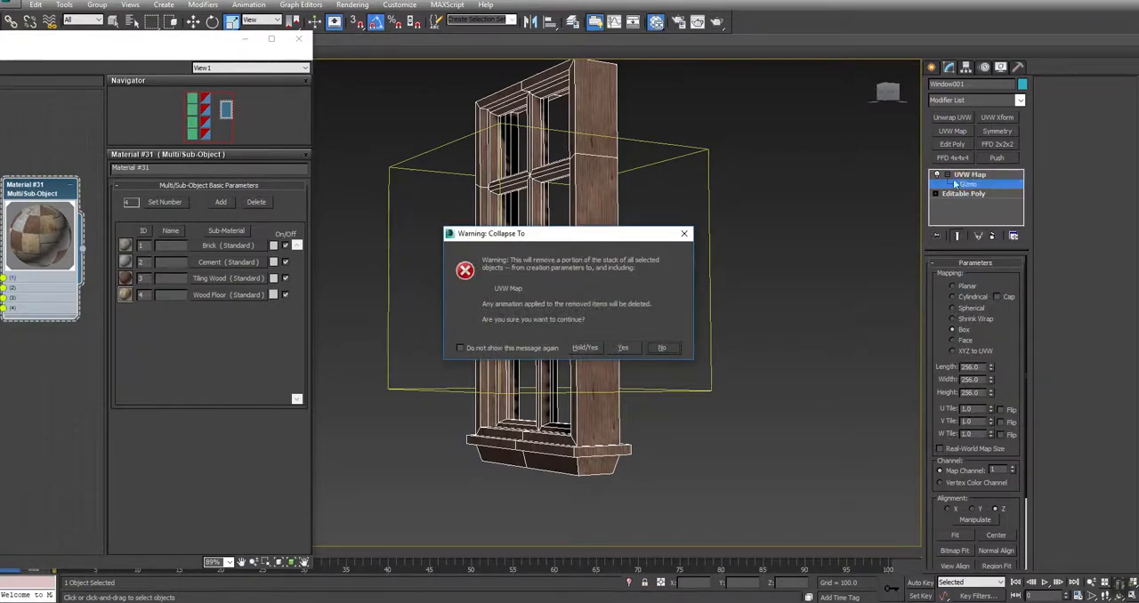
{"action": "left_click", "coordinate": [623, 348]}
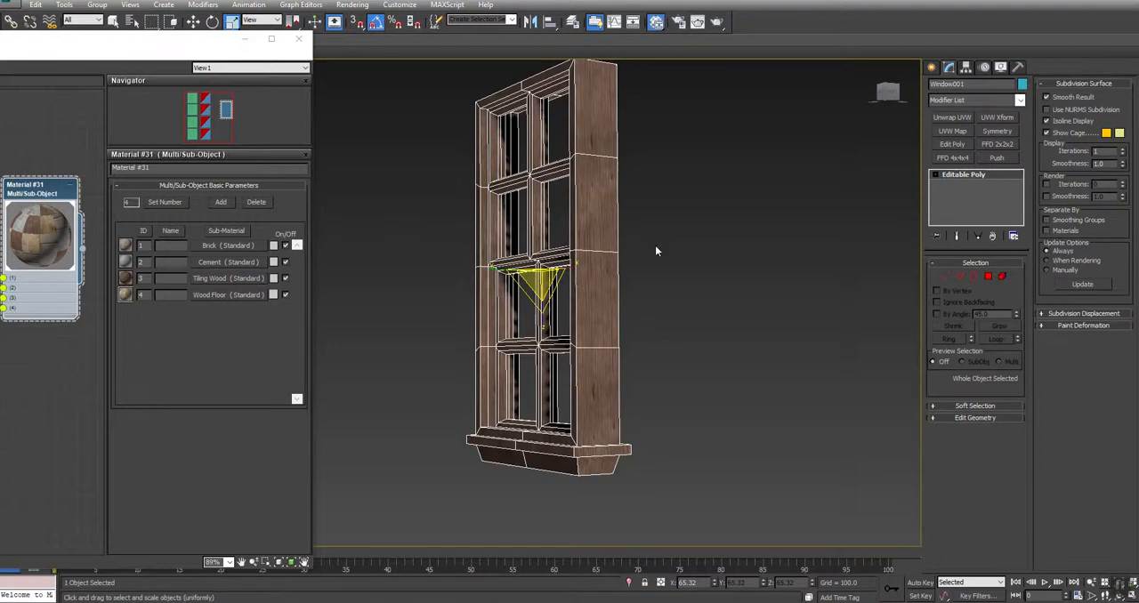
Add an Unwrap UVW modifier to the window and open its UV editor with Map #3 (Wood_PANEL_D.png) as background
{"action": "middle_click_drag", "start_coordinate": [643, 240], "coordinate": [519, 285]}
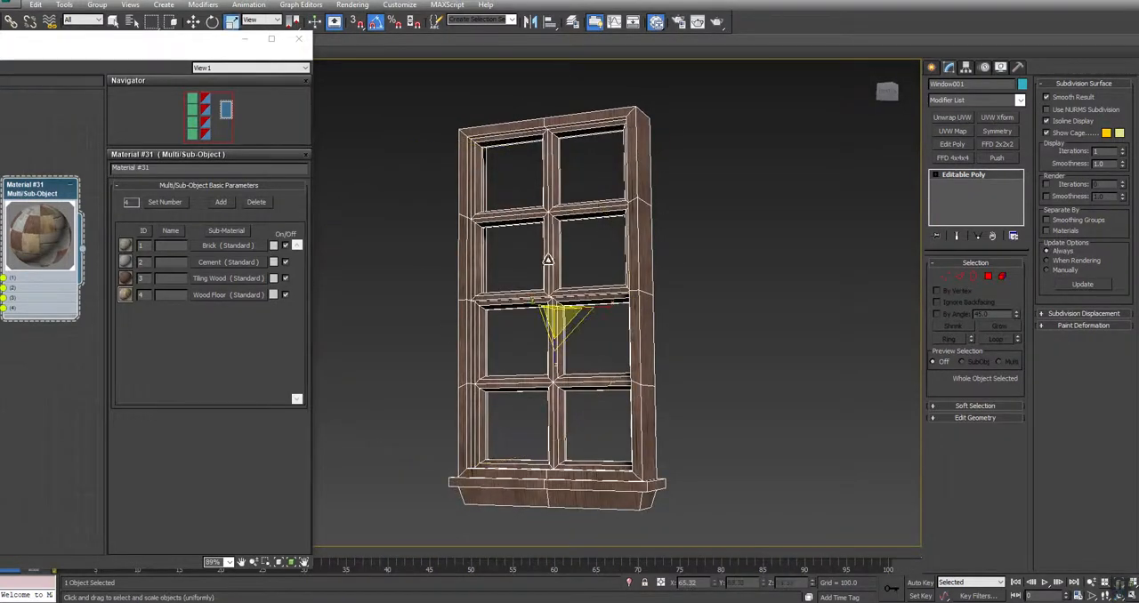
{"action": "left_click", "coordinate": [954, 116]}
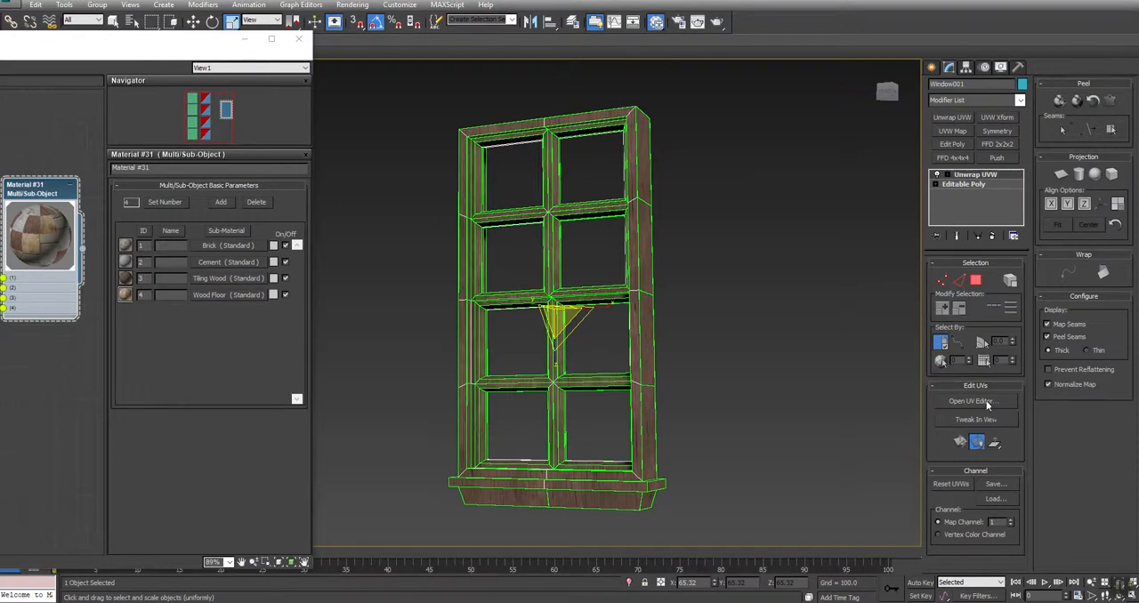
{"action": "left_click", "coordinate": [976, 401]}
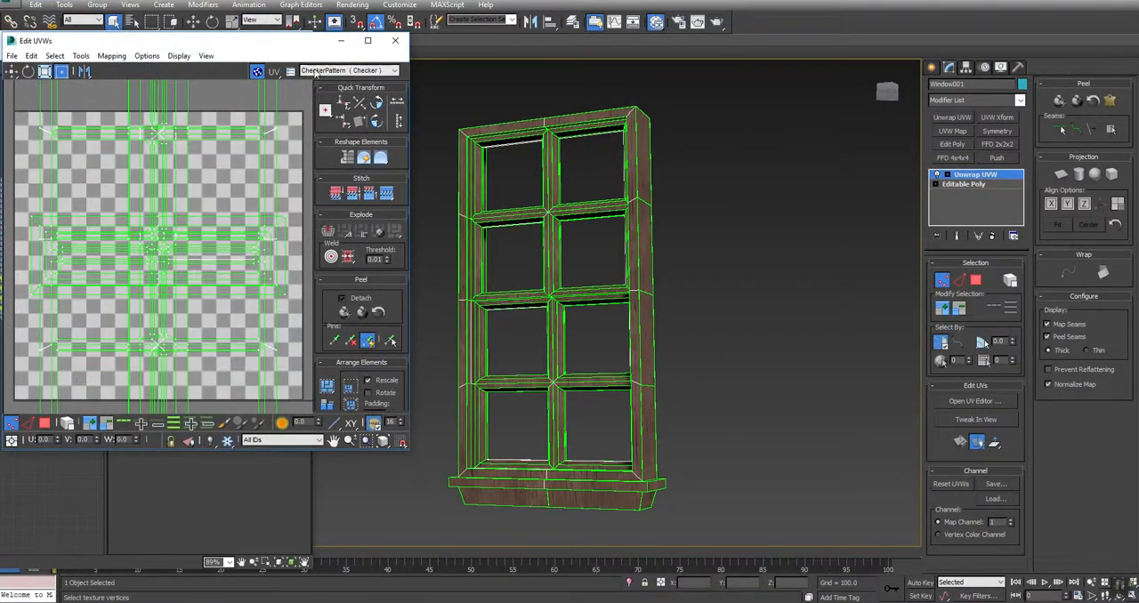
{"action": "left_click", "coordinate": [317, 71]}
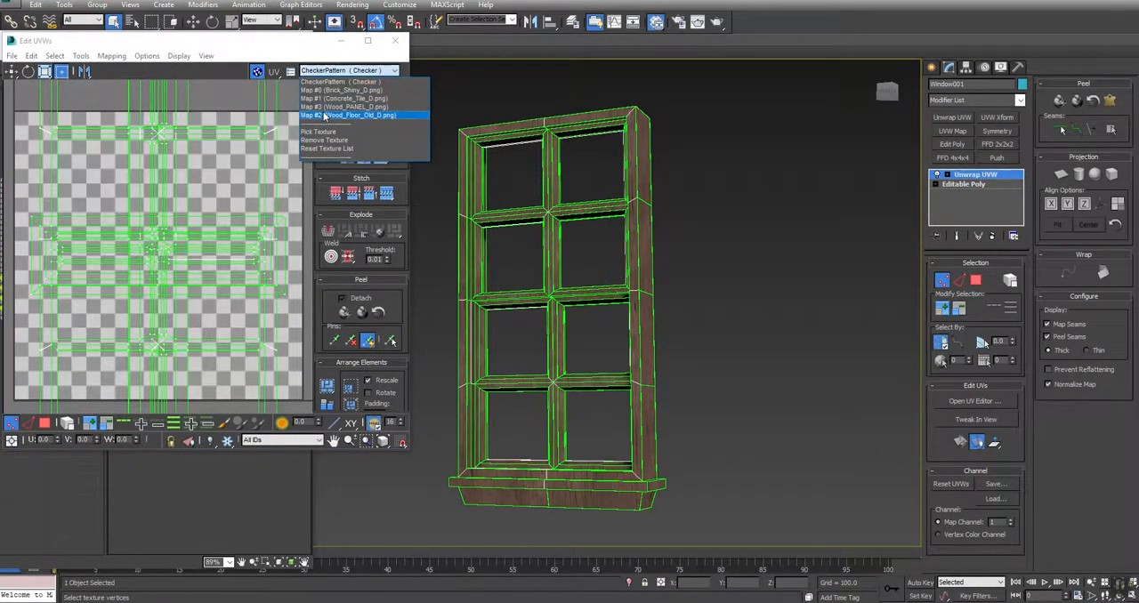
{"action": "left_click", "coordinate": [339, 106]}
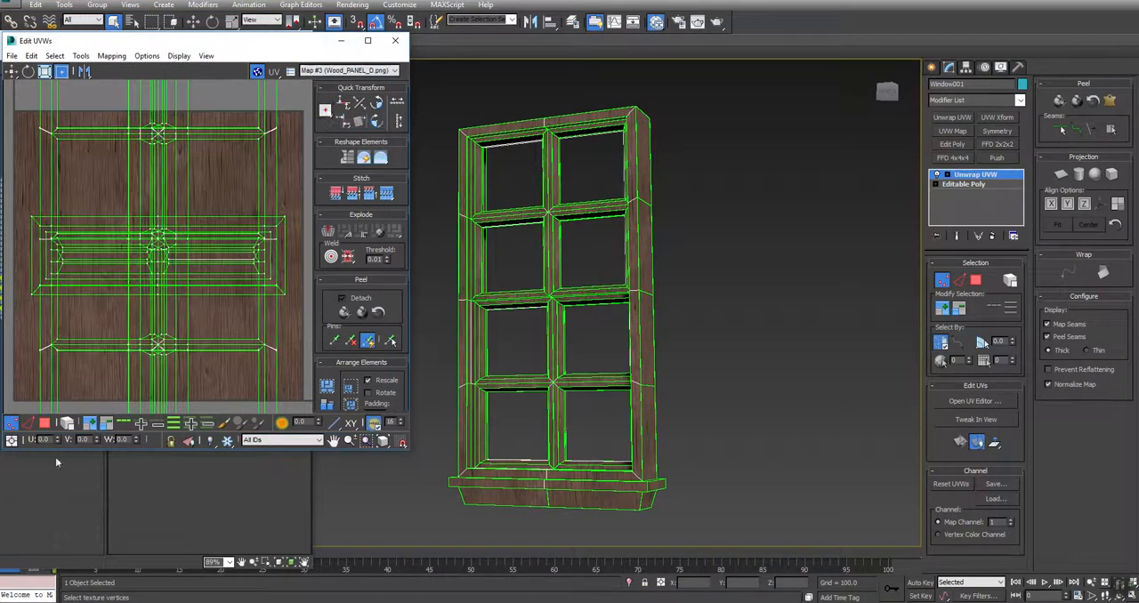
Turn off the Map Seams and Peel Seams display and examine the wood grain on the window's crossbars
{"action": "middle_click_drag", "start_coordinate": [179, 185], "coordinate": [161, 248]}
{"action": "middle_click_drag", "start_coordinate": [597, 233], "coordinate": [626, 324]}
{"action": "left_click", "coordinate": [1070, 326]}
{"action": "scroll", "coordinate": [640, 328], "scroll_direction": "up", "scroll_amount": 6}
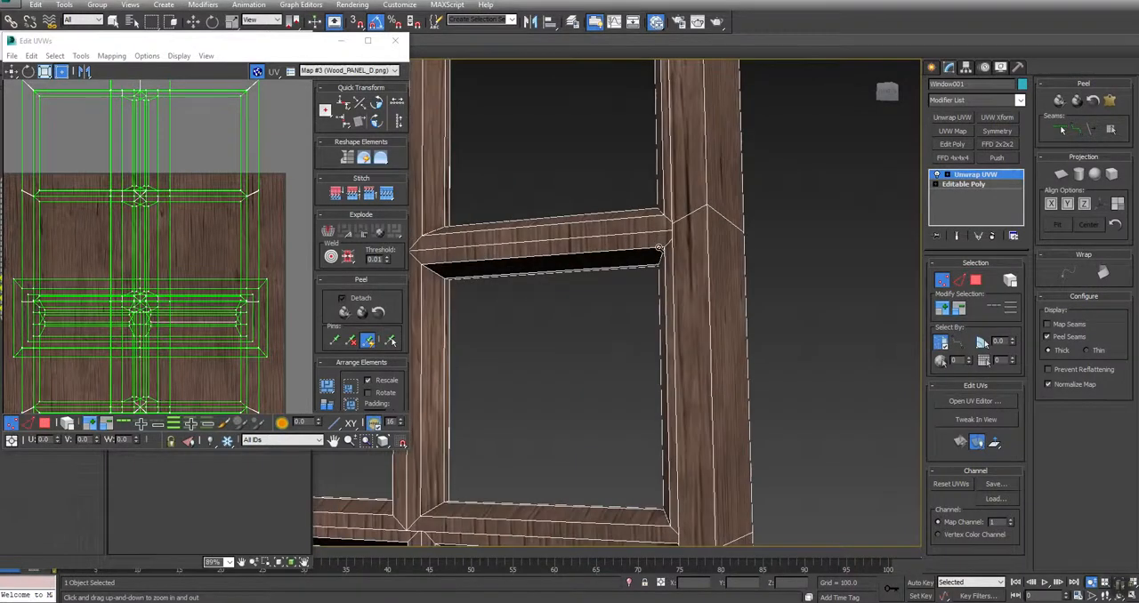
{"action": "middle_click_drag", "start_coordinate": [676, 244], "coordinate": [759, 244]}
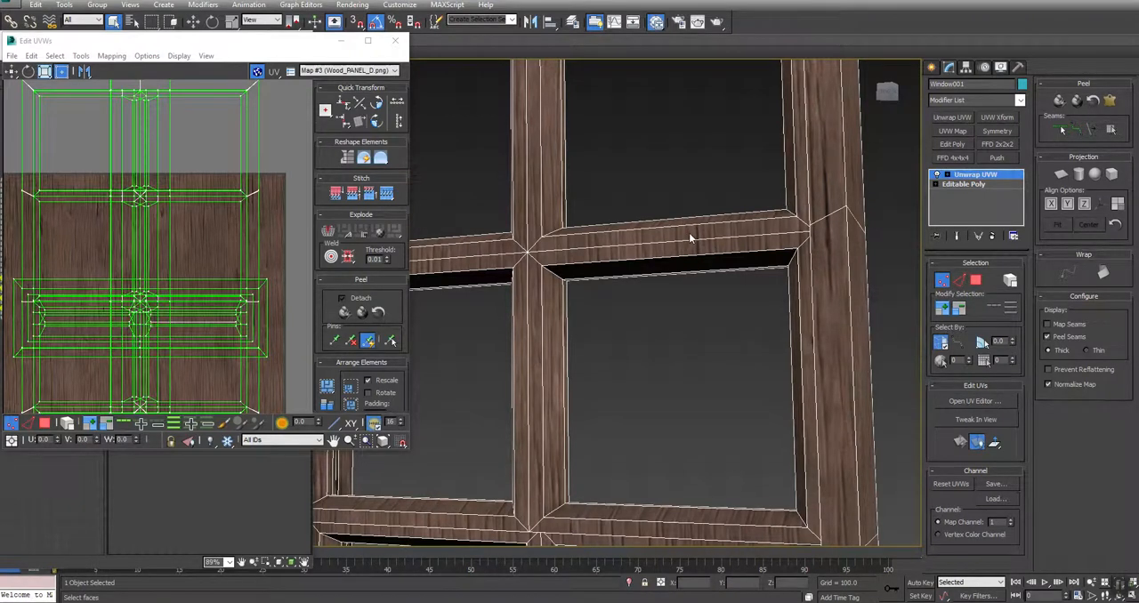
{"action": "middle_click_drag", "start_coordinate": [691, 237], "coordinate": [840, 212]}
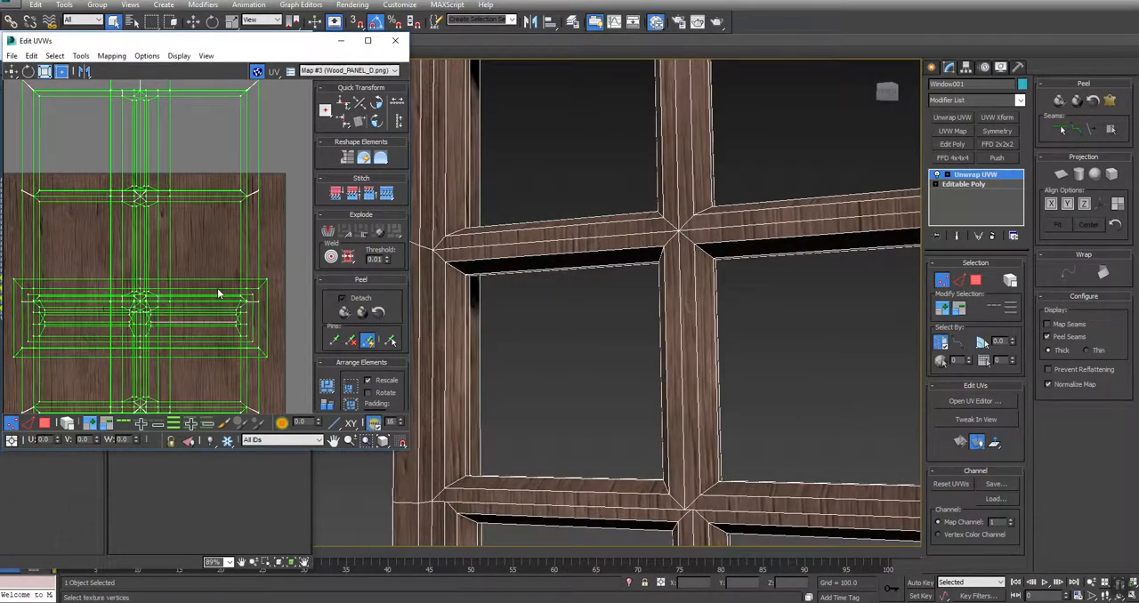
Maximize the UV editor and frame the window's whole UV layout over the wood texture
{"action": "middle_click_drag", "start_coordinate": [146, 241], "coordinate": [169, 300]}
{"action": "scroll", "coordinate": [170, 299], "scroll_direction": "down", "scroll_amount": 3}
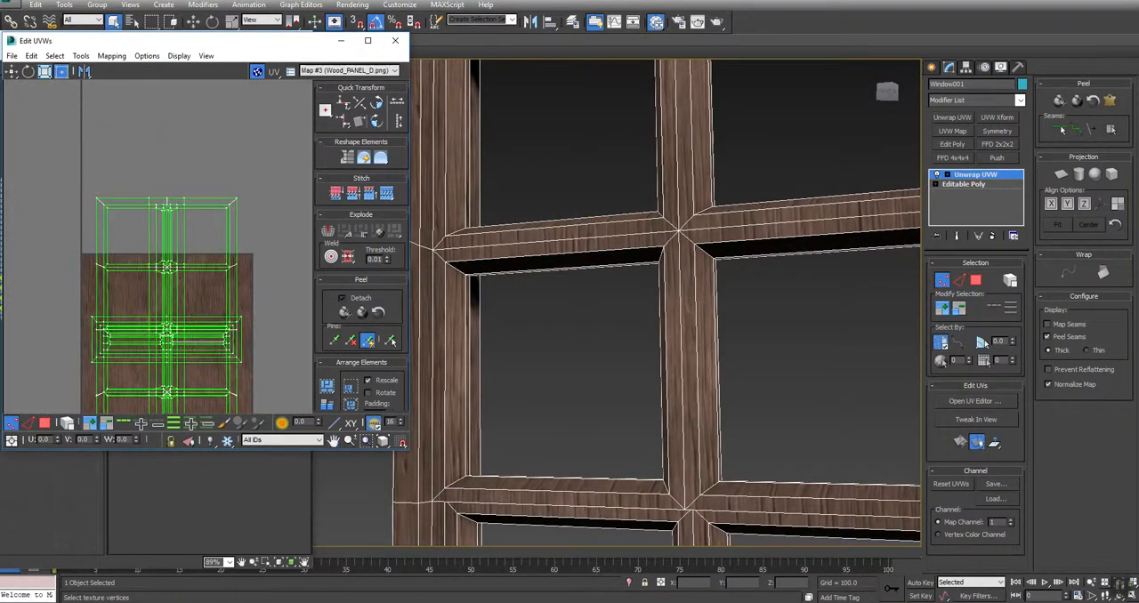
{"action": "left_click", "coordinate": [368, 40]}
{"action": "middle_click_drag", "start_coordinate": [535, 348], "coordinate": [519, 234]}
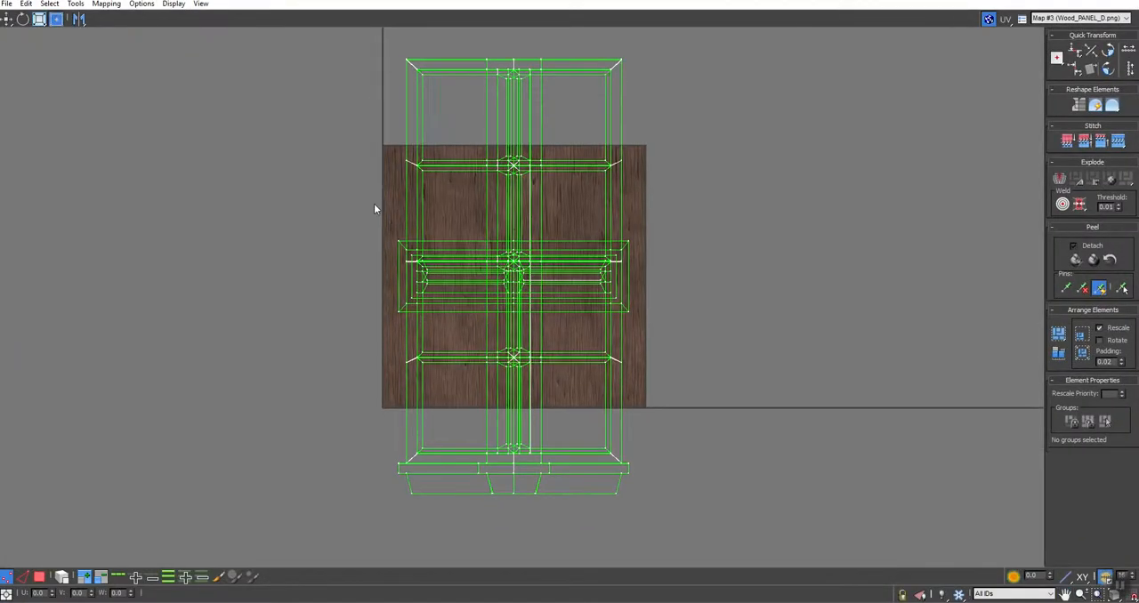
{"action": "middle_click_drag", "start_coordinate": [553, 183], "coordinate": [547, 204]}
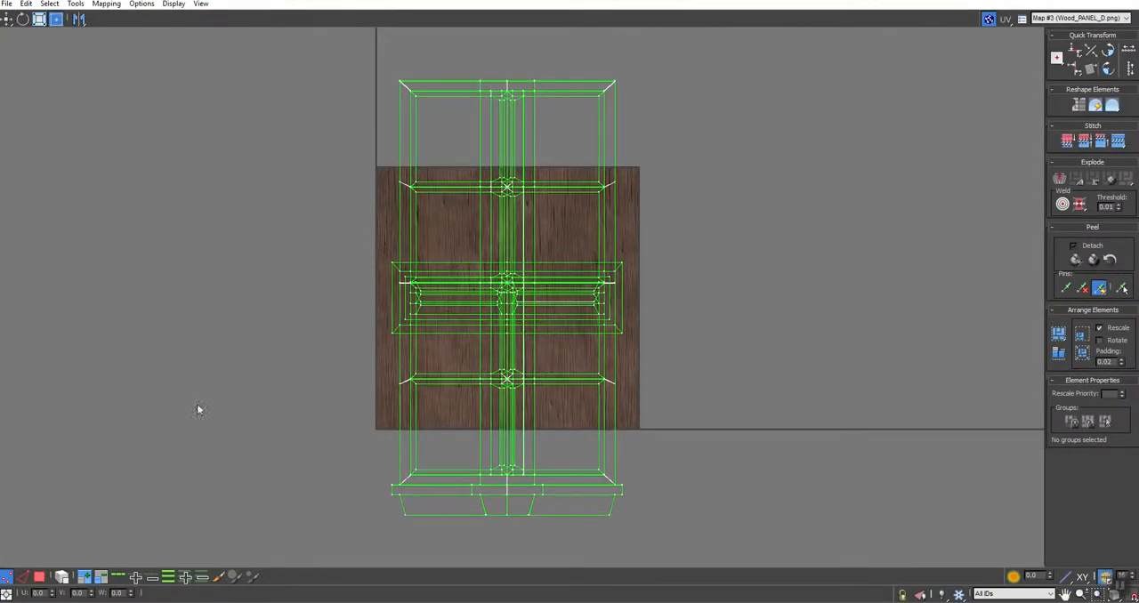
Select the UV faces of the window's horizontal bars, rails and sill, break them off, and rotate them 90 degrees
{"action": "left_click", "coordinate": [39, 578]}
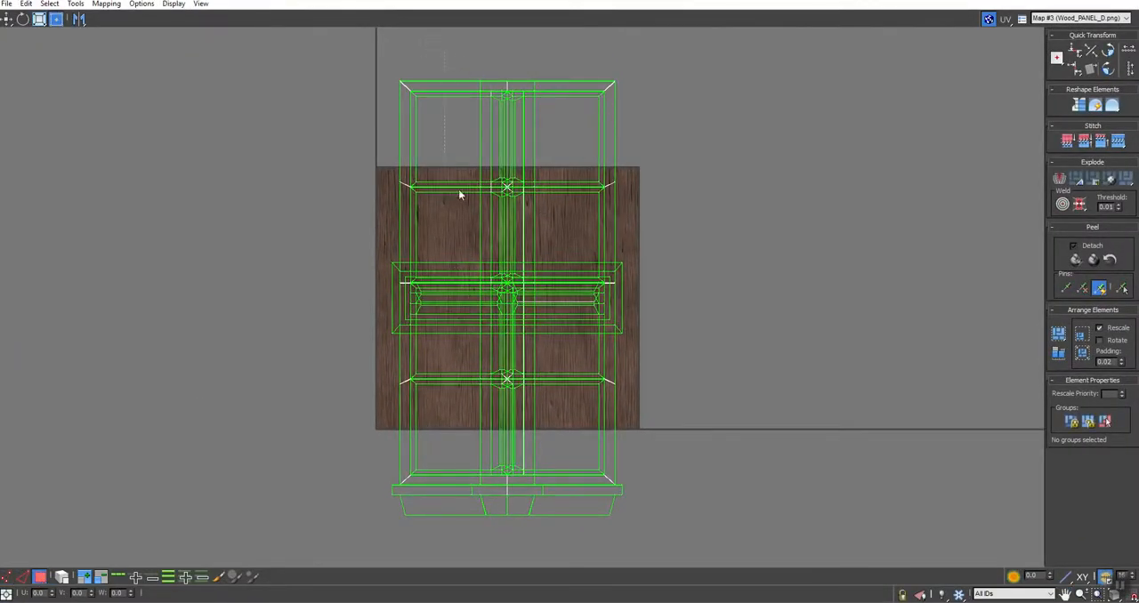
{"action": "left_click", "coordinate": [500, 503]}
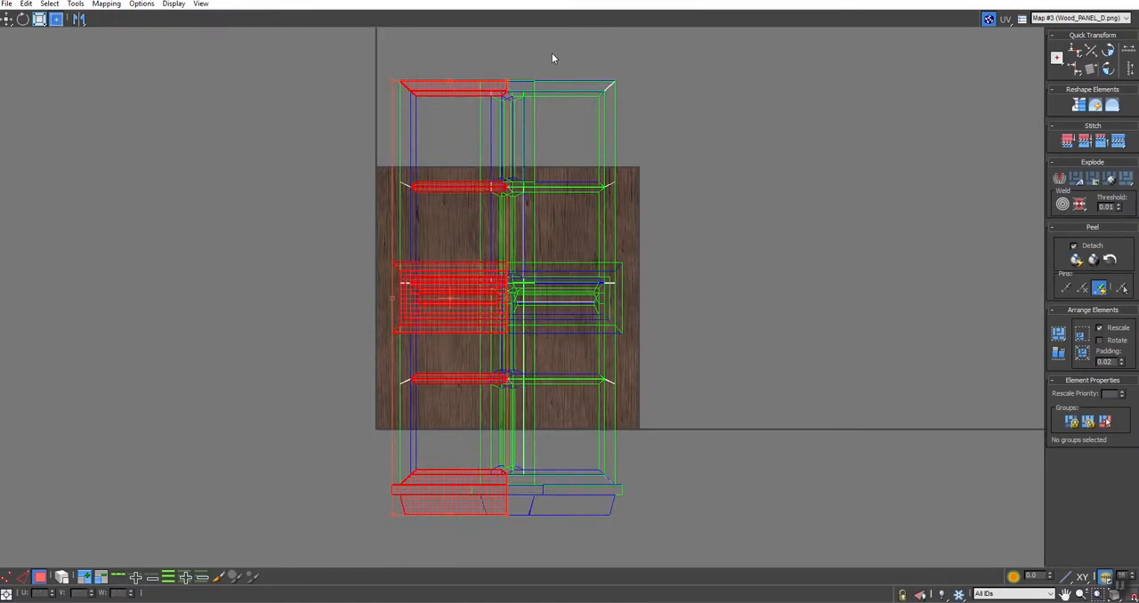
{"action": "key", "text": "ctrl+a"}
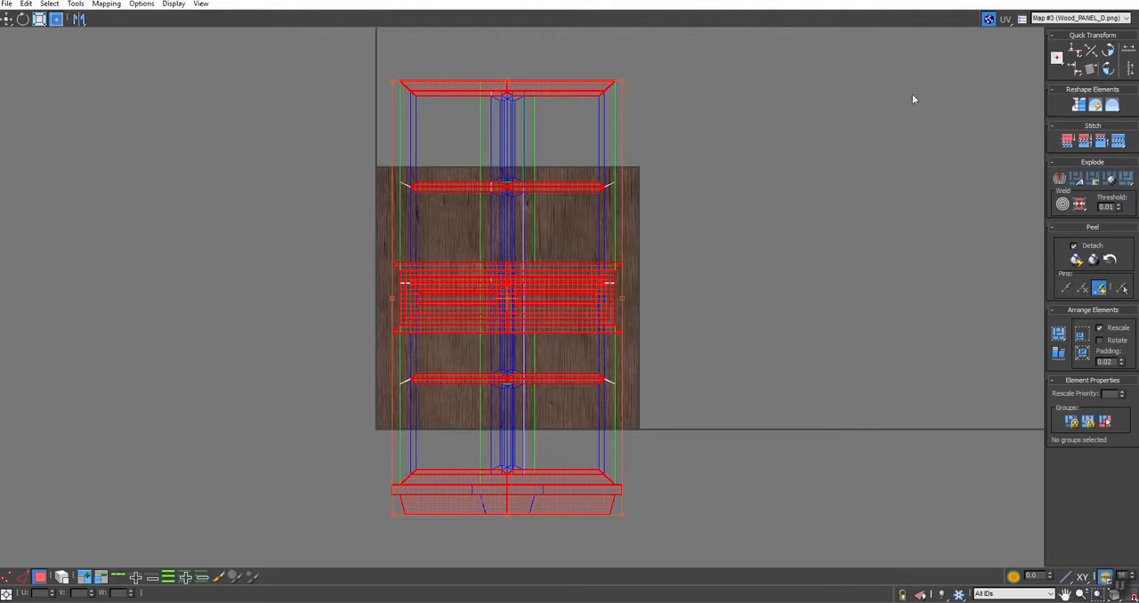
{"action": "left_click", "coordinate": [1060, 179]}
{"action": "left_click", "coordinate": [1108, 71]}
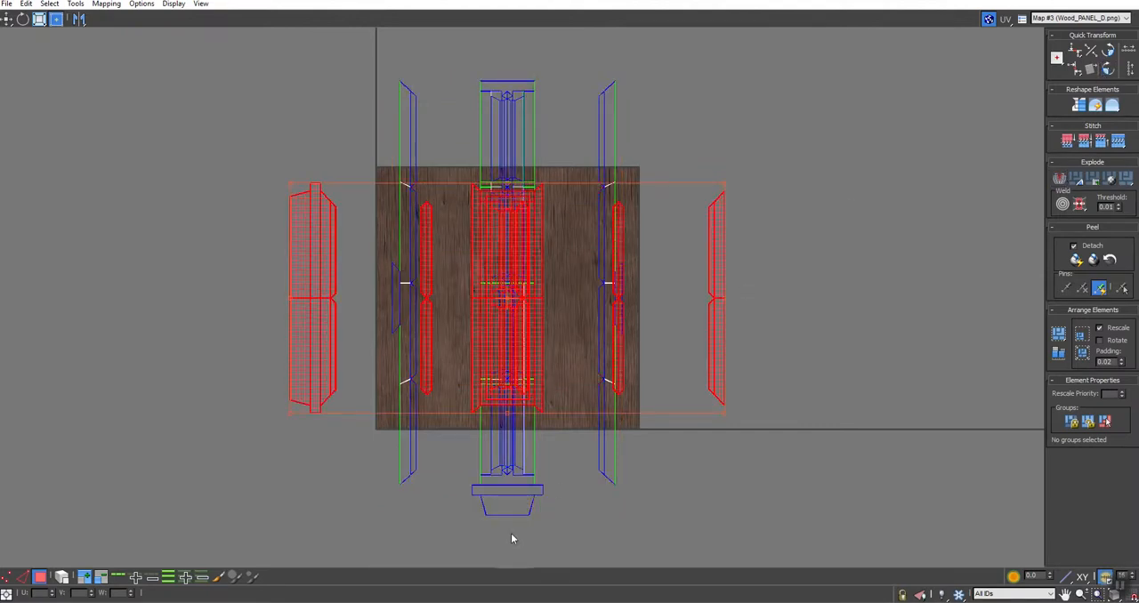
Select the UV faces of the sill's end pieces below the layout and rotate them 90 degrees
{"action": "middle_click_drag", "start_coordinate": [511, 537], "coordinate": [501, 489]}
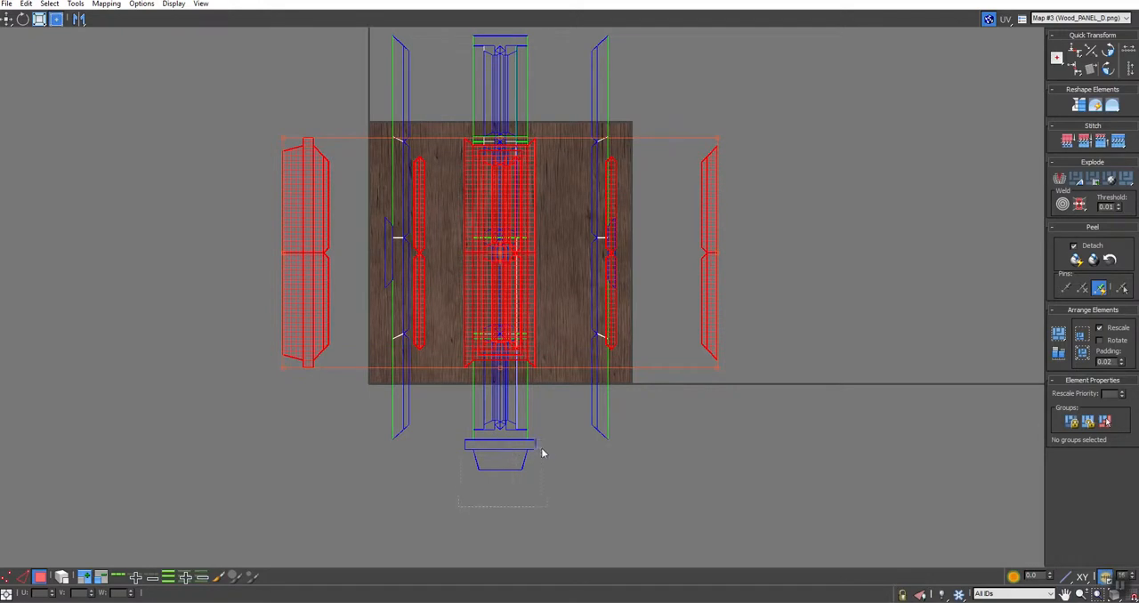
{"action": "left_click", "coordinate": [509, 461]}
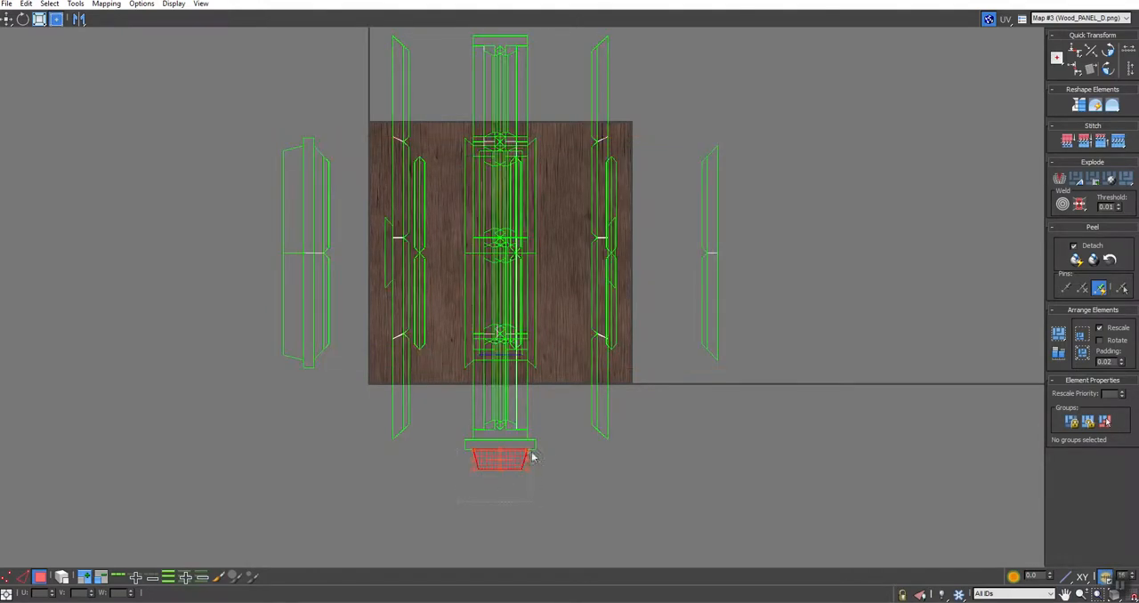
{"action": "left_click", "coordinate": [532, 444], "text": "ctrl"}
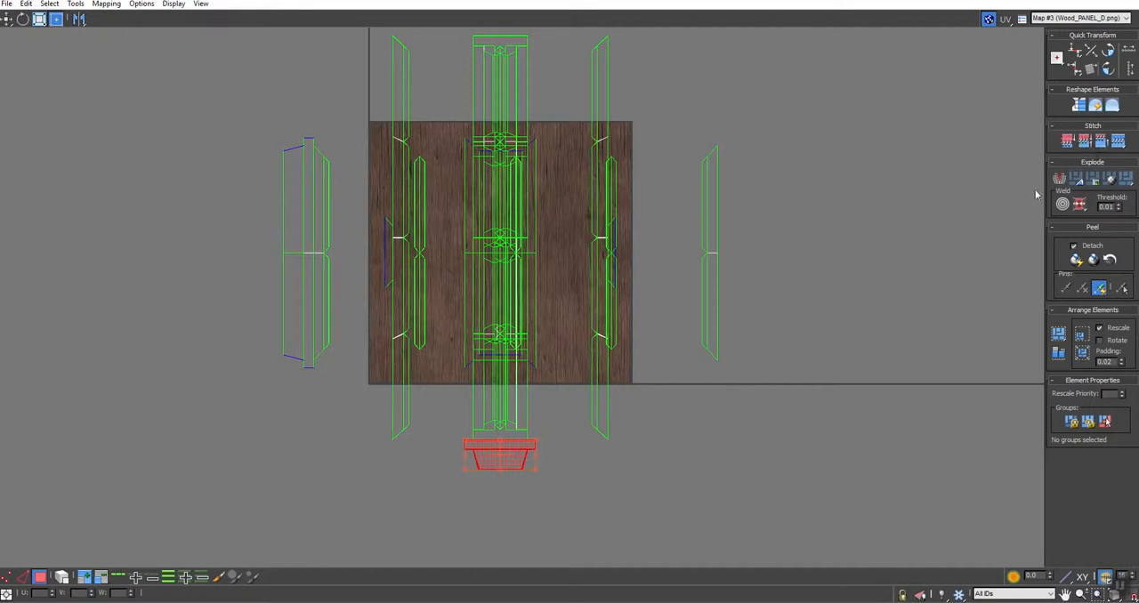
{"action": "left_click", "coordinate": [1109, 70]}
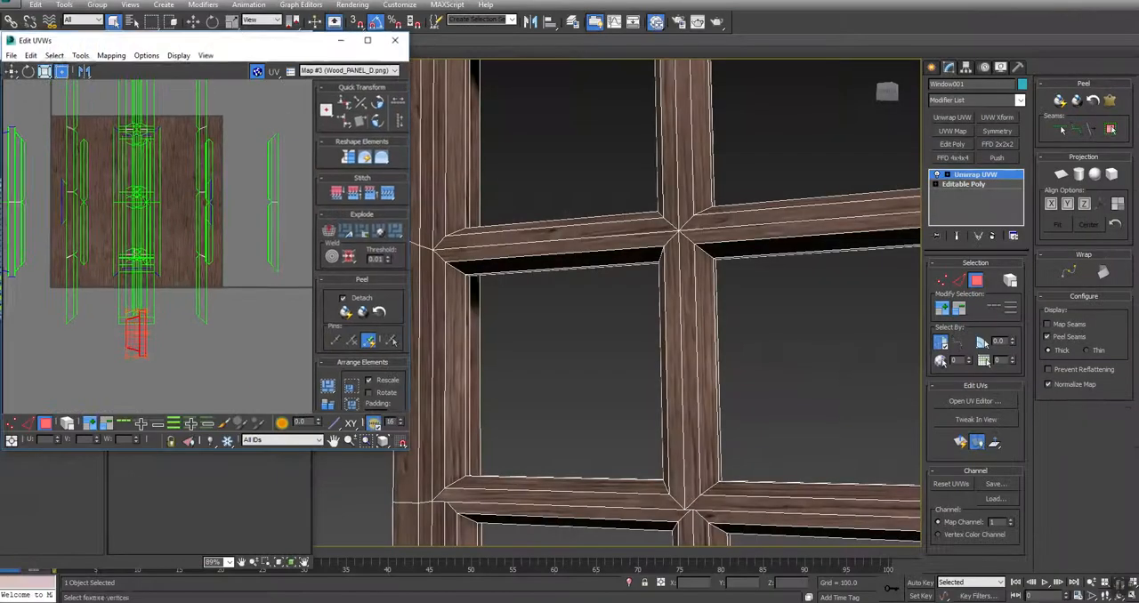
Collapse the window's Unwrap UVW modifier into its Editable Poly
{"action": "scroll", "coordinate": [729, 338], "scroll_direction": "up", "scroll_amount": 4}
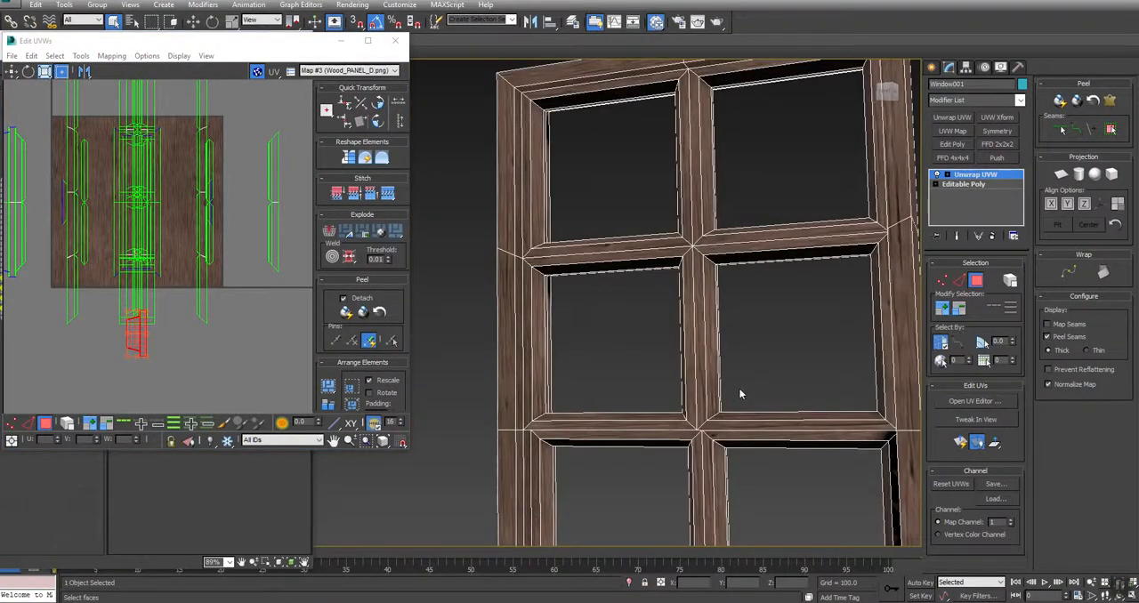
{"action": "middle_click_drag", "start_coordinate": [740, 394], "coordinate": [719, 371]}
{"action": "left_click_drag", "start_coordinate": [329, 37], "coordinate": [392, 185]}
{"action": "middle_click_drag", "start_coordinate": [752, 412], "coordinate": [742, 392]}
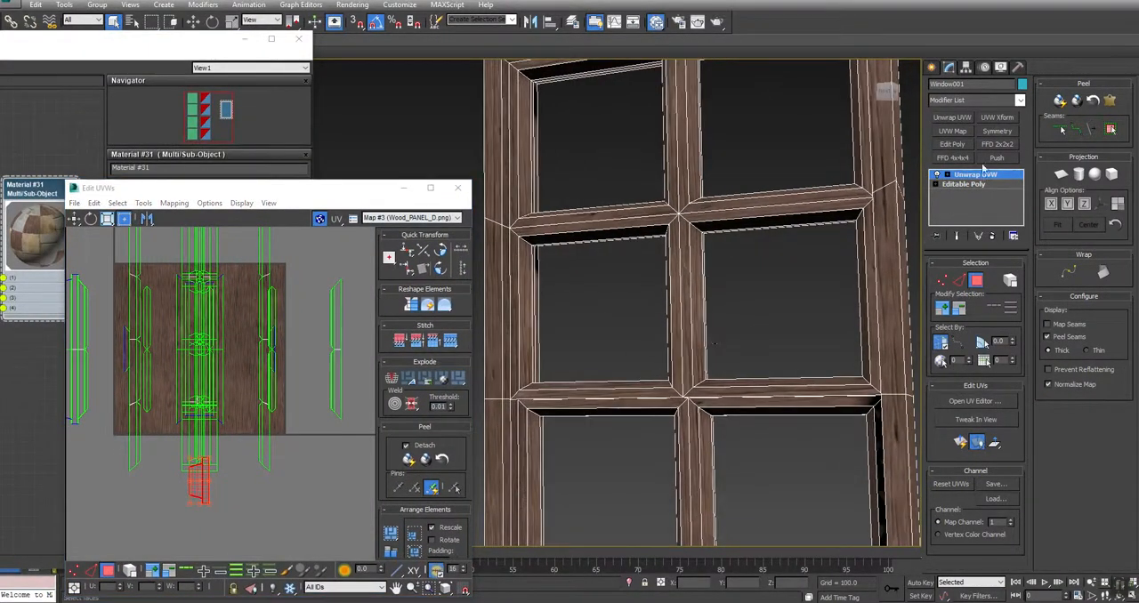
{"action": "right_click", "coordinate": [971, 177]}
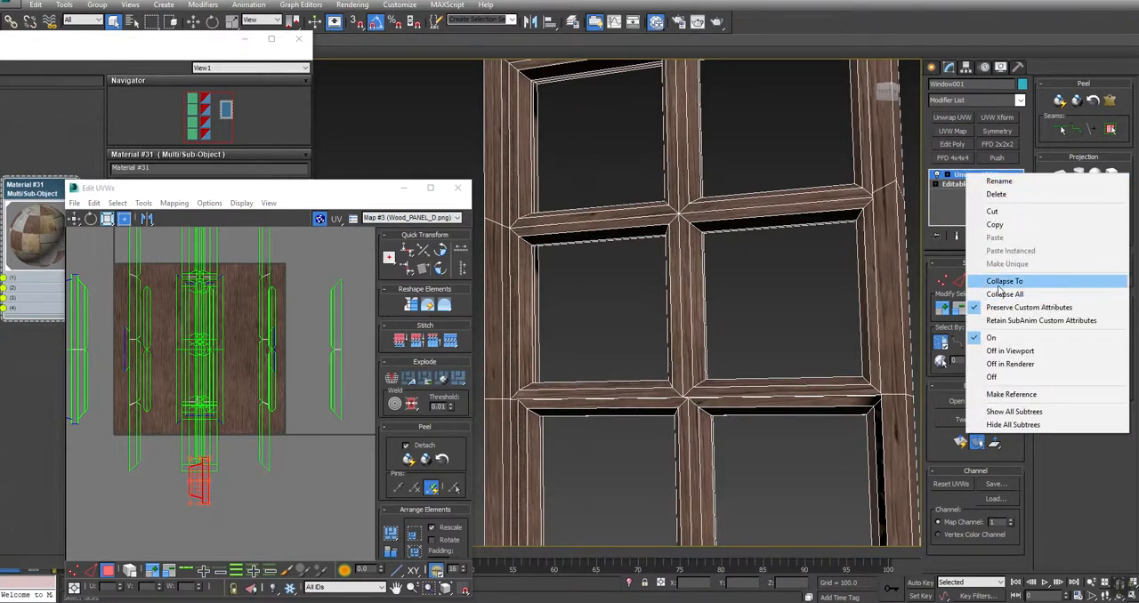
{"action": "left_click", "coordinate": [1004, 282]}
{"action": "left_click", "coordinate": [626, 348]}
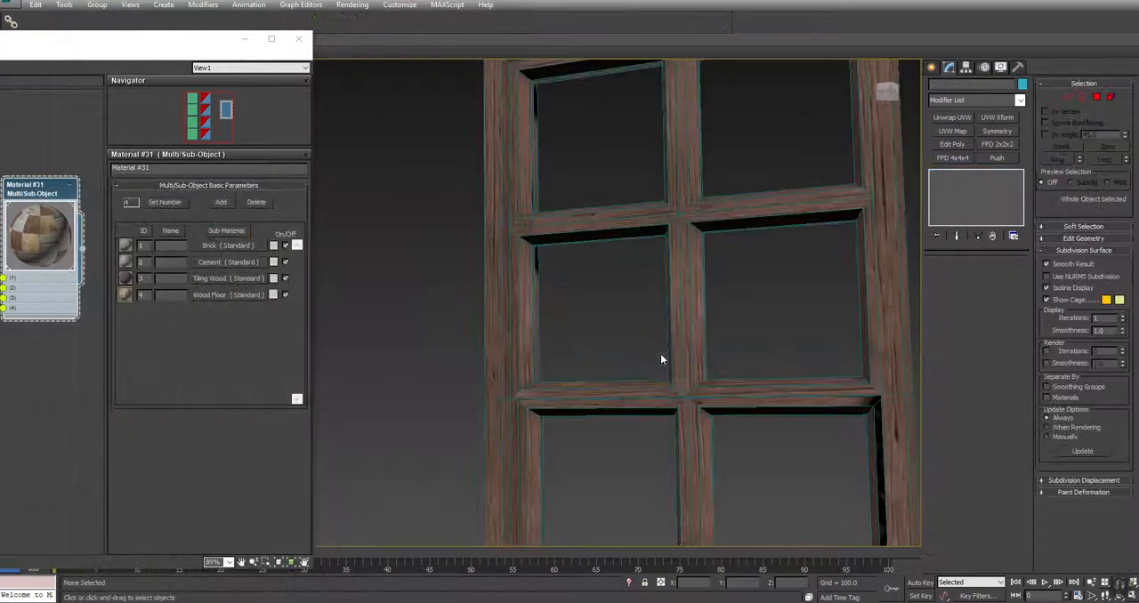
Deselect the window, turn off its edge display, and examine the wood grain on the frame and crossbars
{"action": "scroll", "coordinate": [724, 364], "scroll_direction": "down", "scroll_amount": 5}
{"action": "left_click", "coordinate": [820, 295]}
{"action": "left_click", "coordinate": [862, 287]}
{"action": "key", "text": "F4"}
{"action": "scroll", "coordinate": [823, 345], "scroll_direction": "down", "scroll_amount": 3}
{"action": "middle_click_drag", "start_coordinate": [821, 342], "coordinate": [737, 242]}
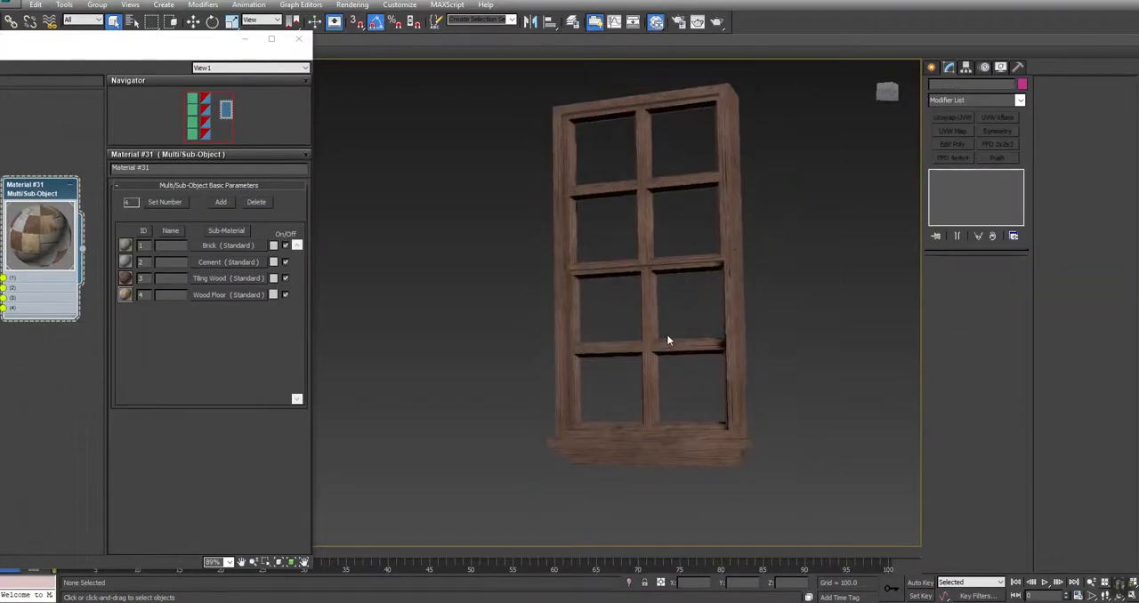
{"action": "scroll", "coordinate": [637, 354], "scroll_direction": "up", "scroll_amount": 2}
{"action": "middle_click_drag", "start_coordinate": [531, 332], "coordinate": [580, 273], "text": "alt"}
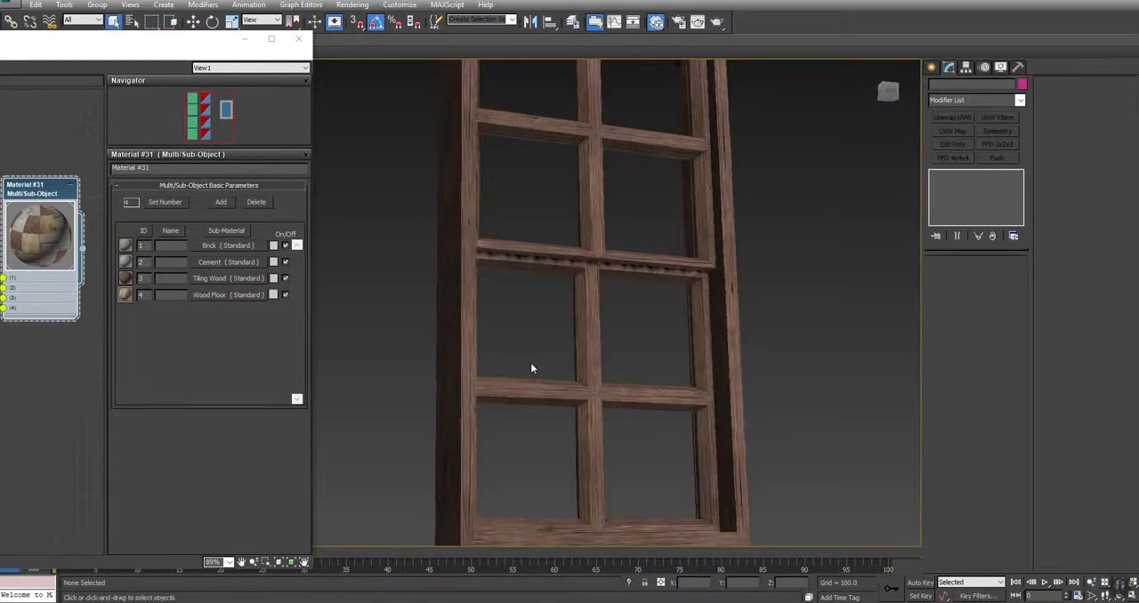
{"action": "middle_click_drag", "start_coordinate": [623, 99], "coordinate": [648, 328]}
{"action": "left_click", "coordinate": [586, 285]}
{"action": "middle_click_drag", "start_coordinate": [560, 315], "coordinate": [375, 317], "text": "alt"}
{"action": "left_click", "coordinate": [397, 334]}
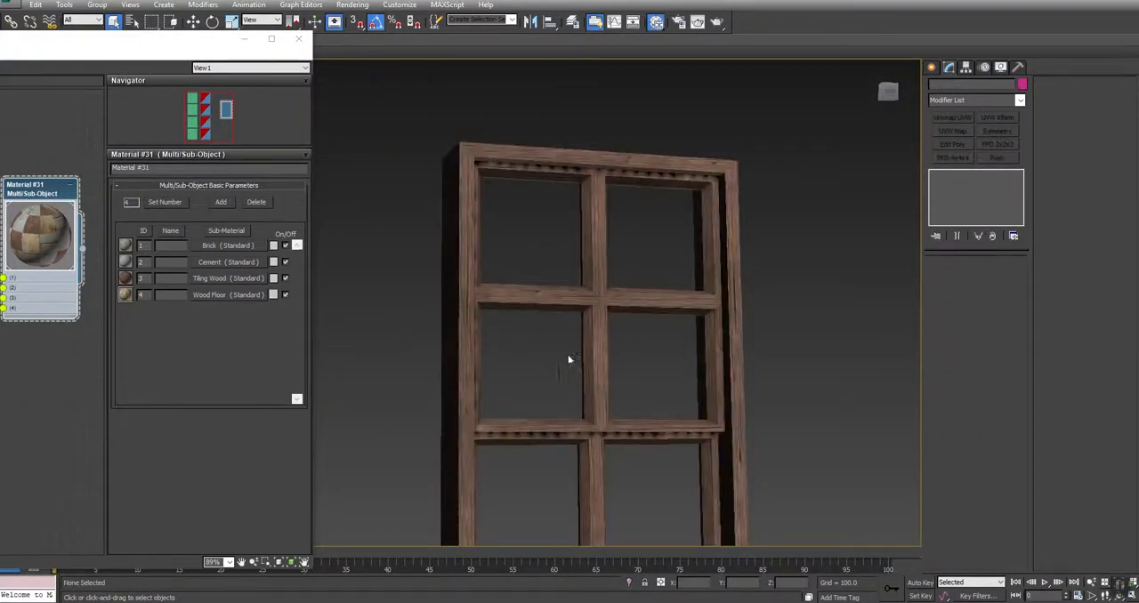
End the isolation to bring back the house and select the wide window, Window_Wide002, on the brick wall
{"action": "right_click", "coordinate": [685, 359]}
{"action": "left_click", "coordinate": [680, 299]}
{"action": "middle_click_drag", "start_coordinate": [712, 343], "coordinate": [679, 247]}
{"action": "scroll", "coordinate": [679, 246], "scroll_direction": "down", "scroll_amount": 4}
{"action": "left_click", "coordinate": [682, 247]}
{"action": "middle_click_drag", "start_coordinate": [669, 308], "coordinate": [519, 333], "text": "alt"}
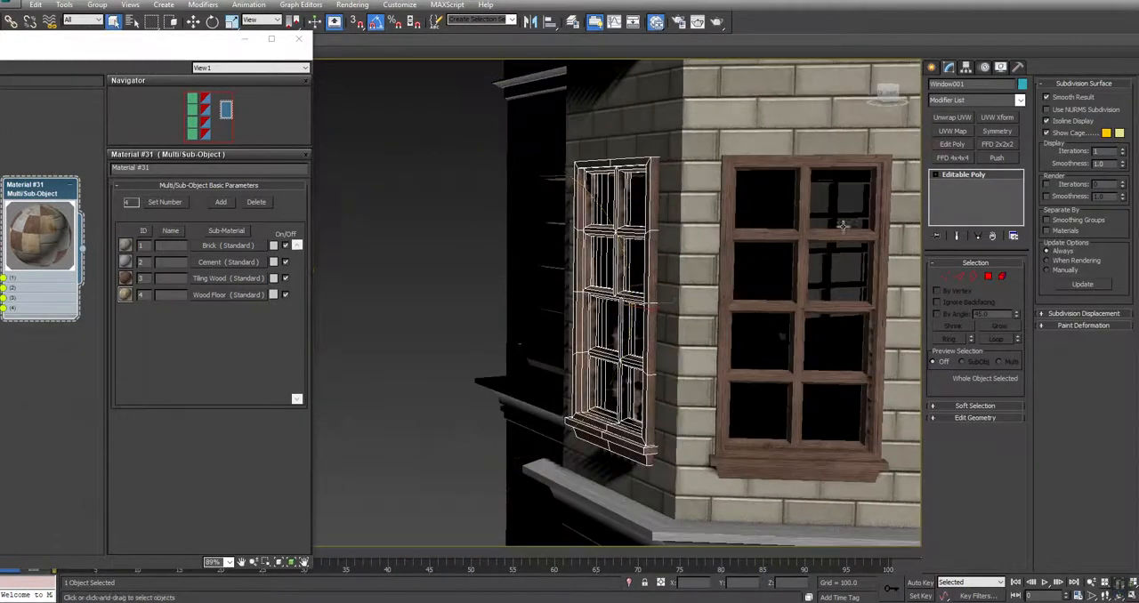
{"action": "middle_click_drag", "start_coordinate": [758, 366], "coordinate": [396, 320]}
{"action": "left_click", "coordinate": [744, 118]}
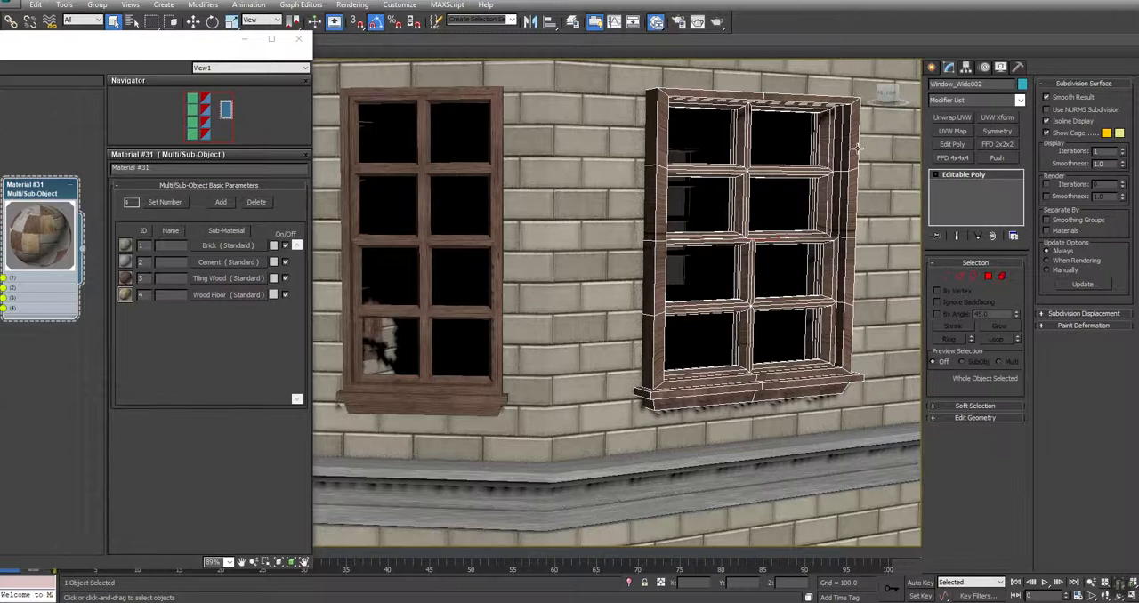
Add a UVW Map modifier to the wide window with Box mapping and length, width and height of 320
{"action": "left_click", "coordinate": [954, 131]}
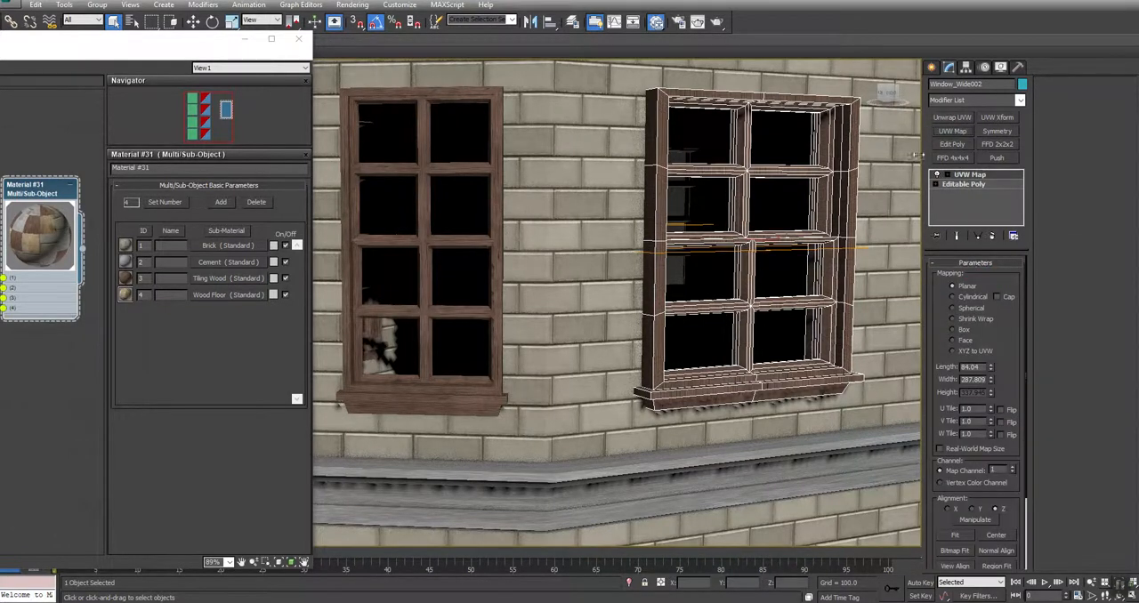
{"action": "left_click", "coordinate": [961, 330]}
{"action": "left_click_drag", "start_coordinate": [985, 369], "coordinate": [704, 365]}
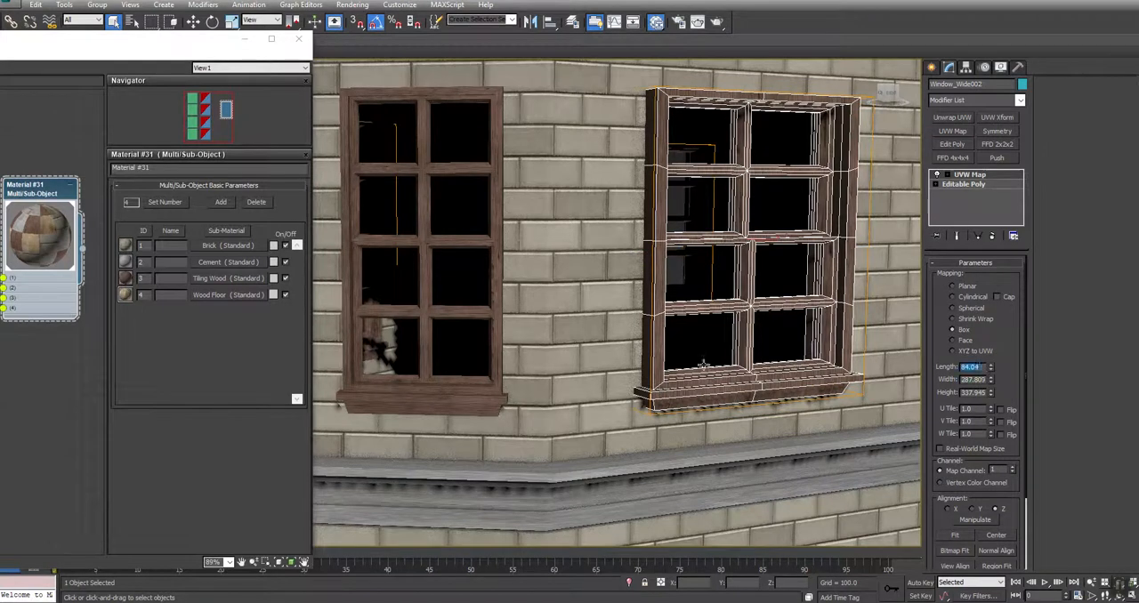
{"action": "type", "text": "320"}
{"action": "key", "text": "Tab"}
{"action": "type", "text": "320"}
{"action": "key", "text": "Tab"}
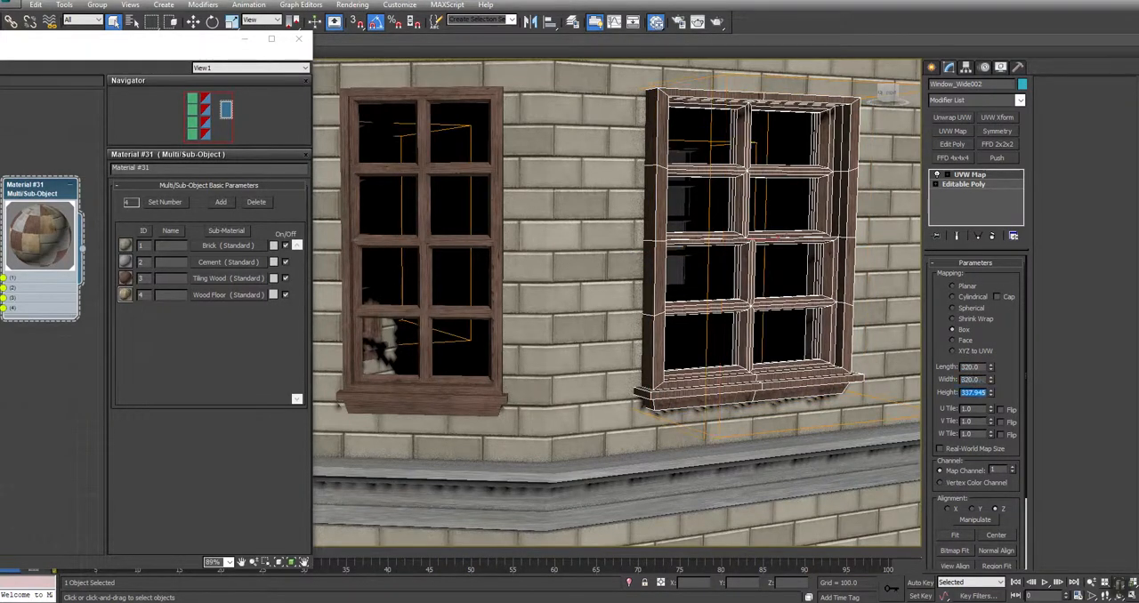
{"action": "type", "text": "320"}
{"action": "key", "text": "Return"}
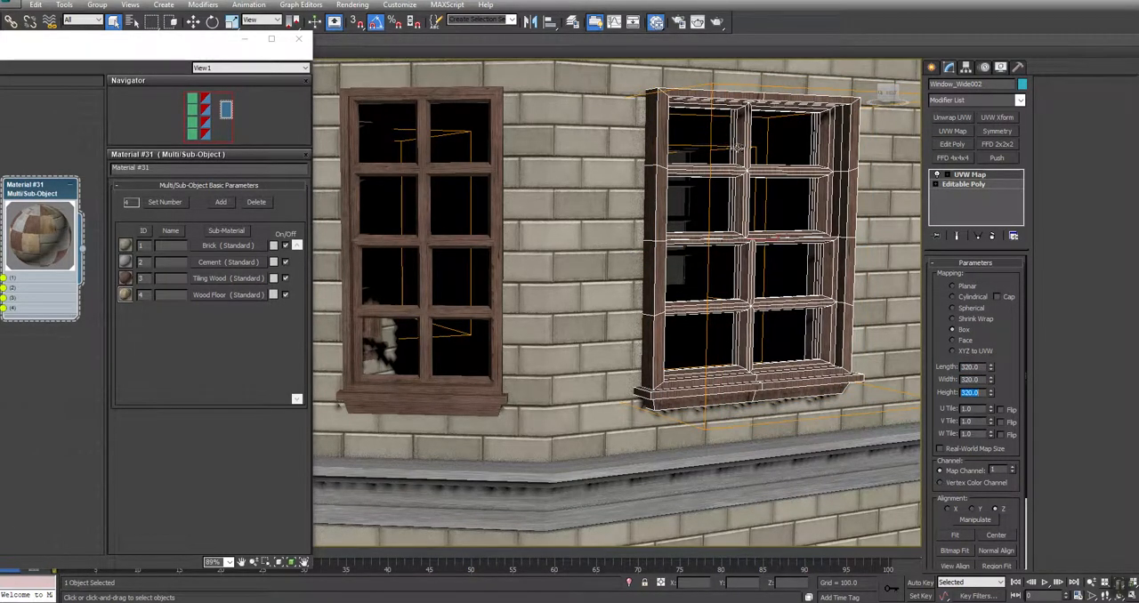
Isolate the wide window and collapse its UVW Map modifier into the Editable Poly
{"action": "right_click", "coordinate": [733, 158]}
{"action": "left_click", "coordinate": [770, 116]}
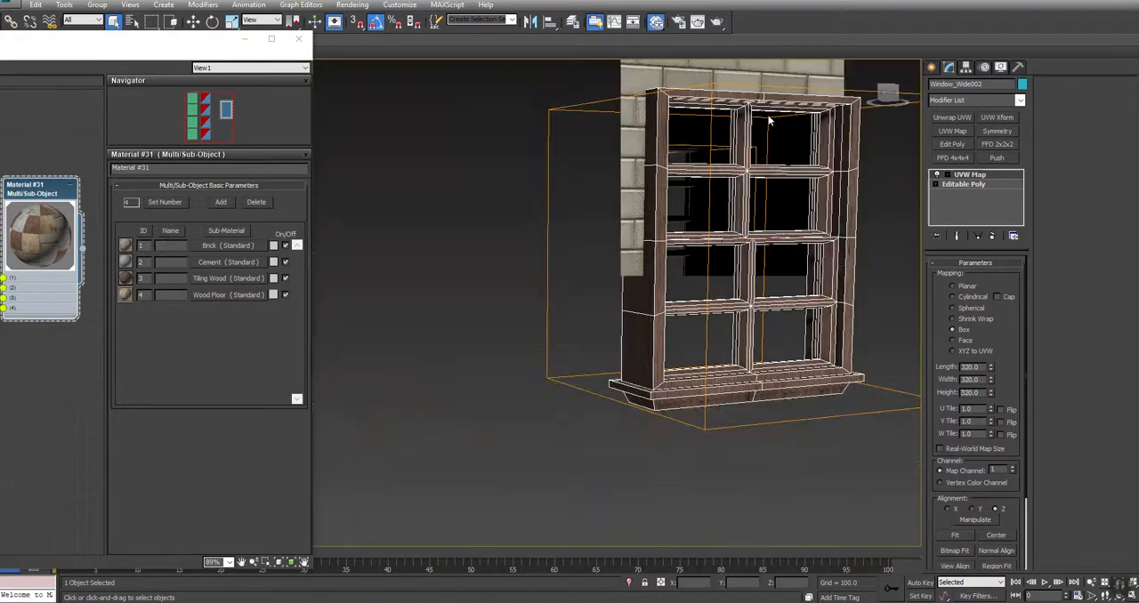
{"action": "middle_click_drag", "start_coordinate": [779, 232], "coordinate": [723, 276], "text": "ctrl+alt"}
{"action": "right_click", "coordinate": [970, 176]}
{"action": "left_click", "coordinate": [1010, 283]}
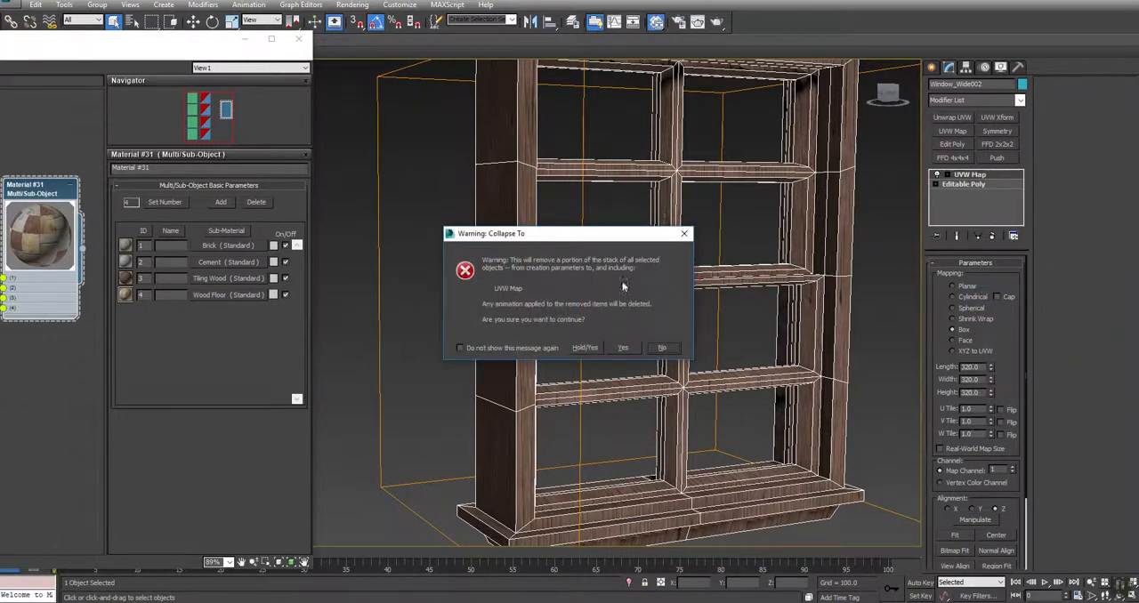
{"action": "left_click", "coordinate": [627, 347]}
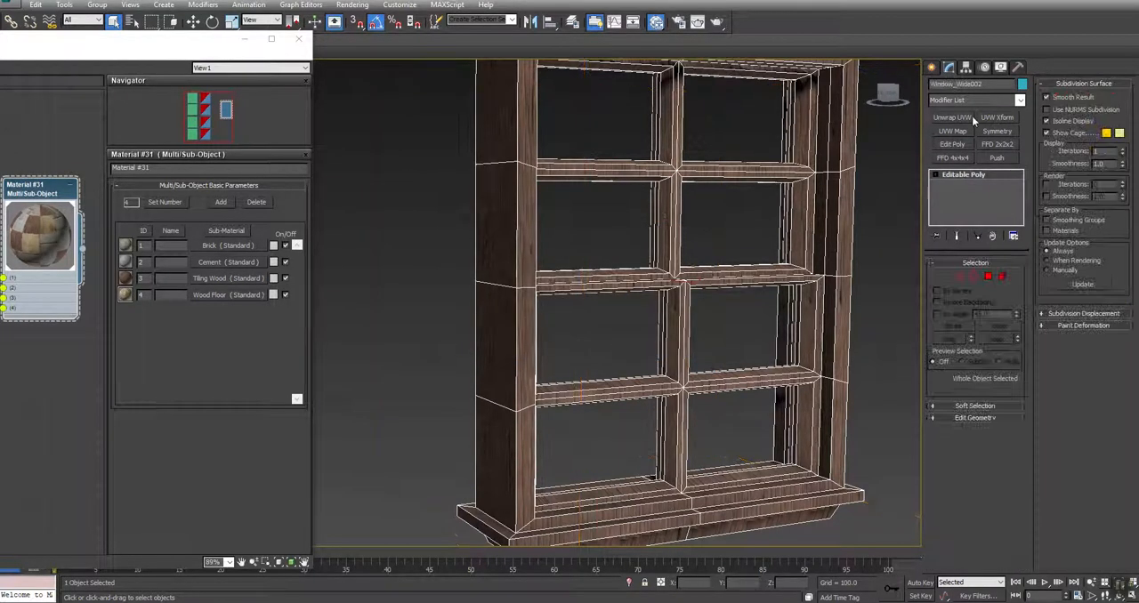
Add an Unwrap UVW modifier to the wide window and open its UV editor with Map #3 (Wood_PANEL_D.png) as background
{"action": "left_click", "coordinate": [943, 119]}
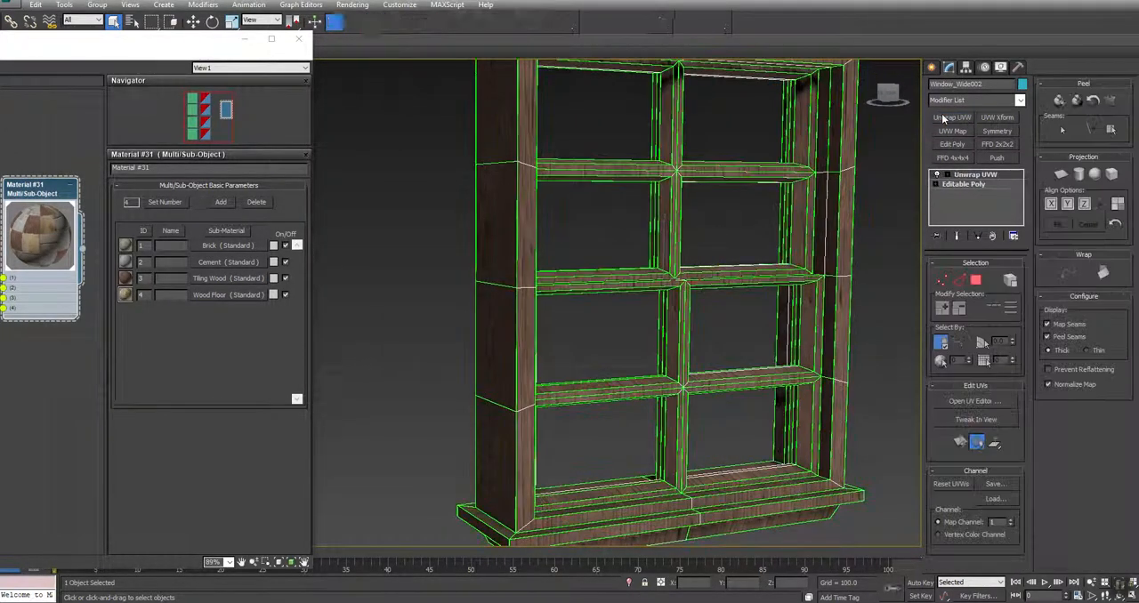
{"action": "left_click", "coordinate": [964, 402]}
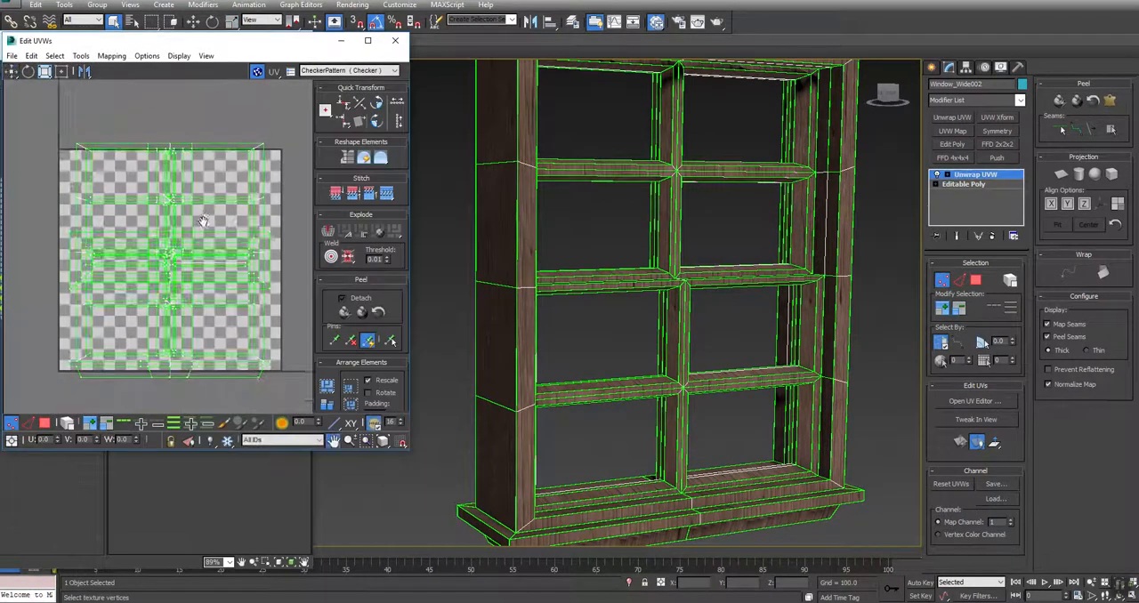
{"action": "left_click", "coordinate": [356, 70]}
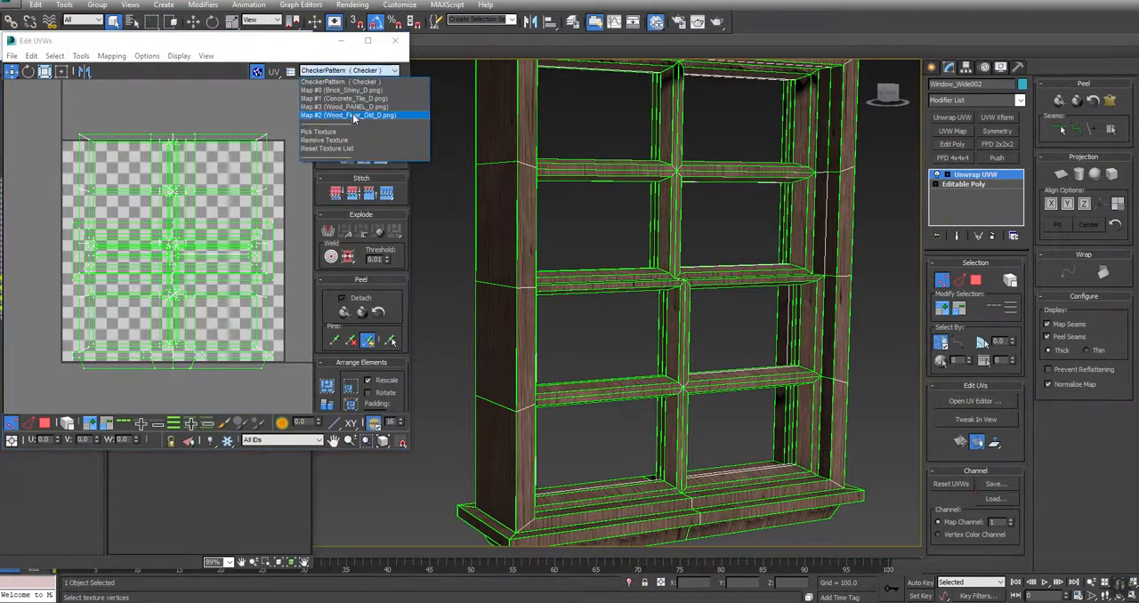
{"action": "left_click", "coordinate": [355, 108]}
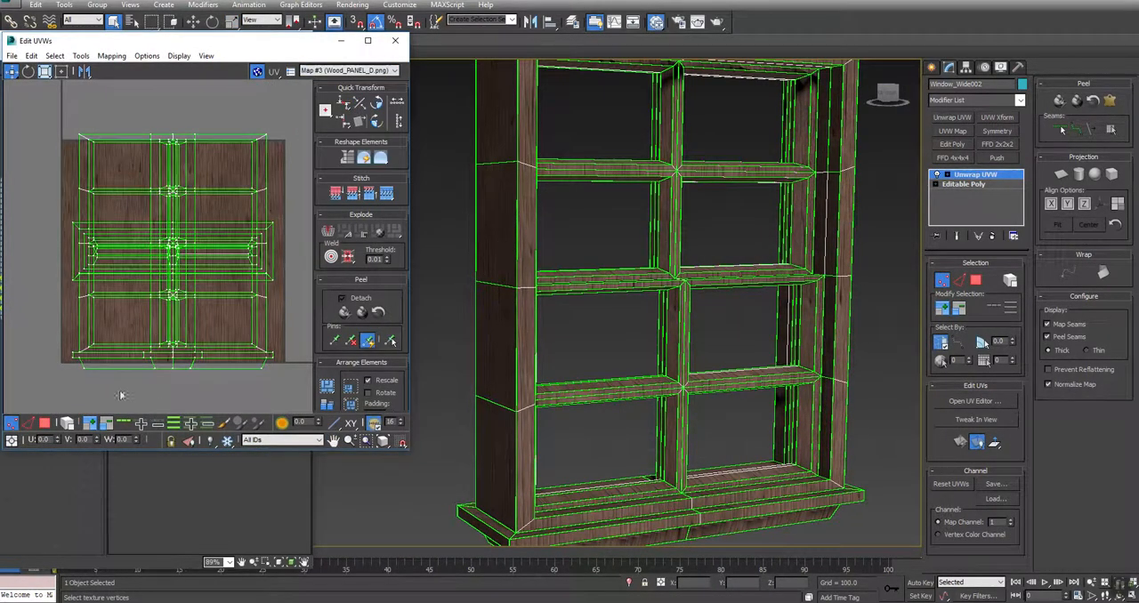
Select the UV faces of the wide window's horizontal bars, rails and sill, and rotate them 90 degrees
{"action": "left_click", "coordinate": [48, 425]}
{"action": "left_click_drag", "start_coordinate": [119, 98], "coordinate": [122, 379]}
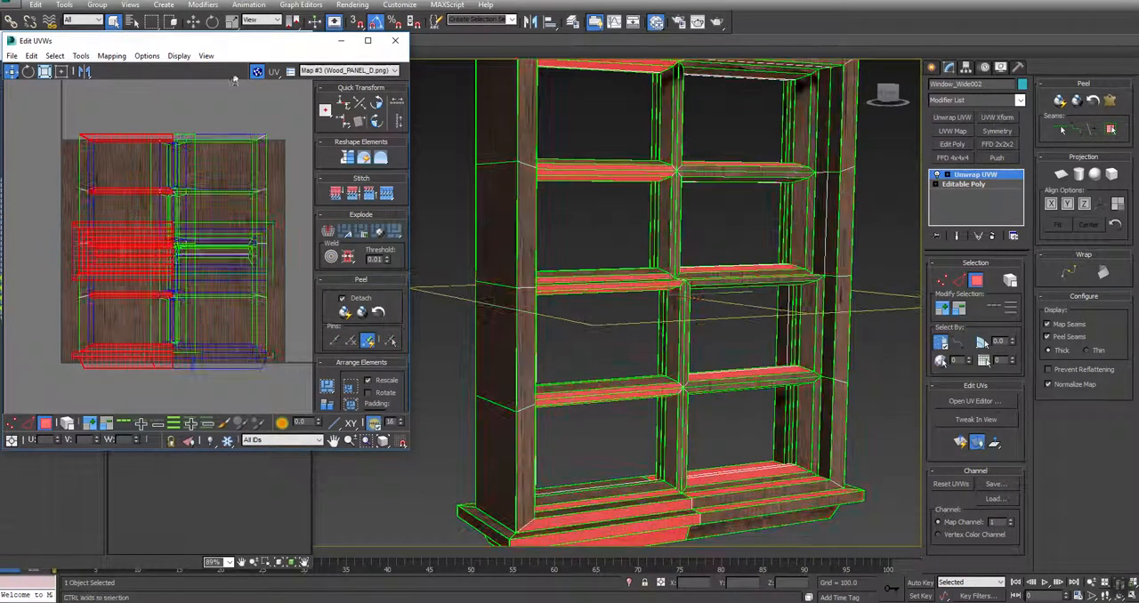
{"action": "left_click_drag", "start_coordinate": [223, 97], "coordinate": [218, 403], "text": "ctrl"}
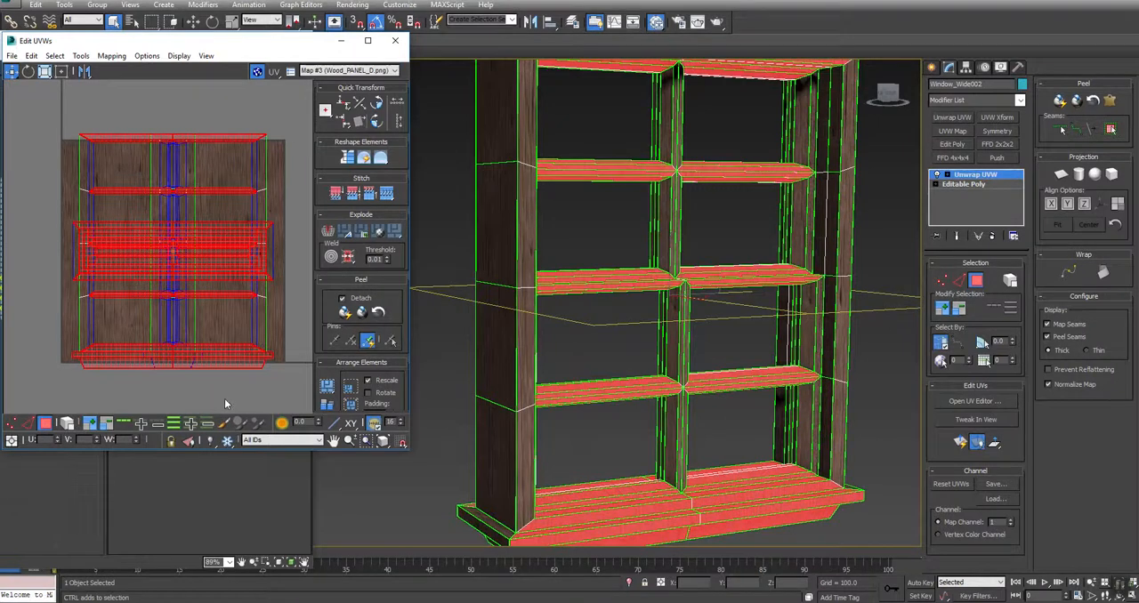
{"action": "left_click", "coordinate": [377, 122]}
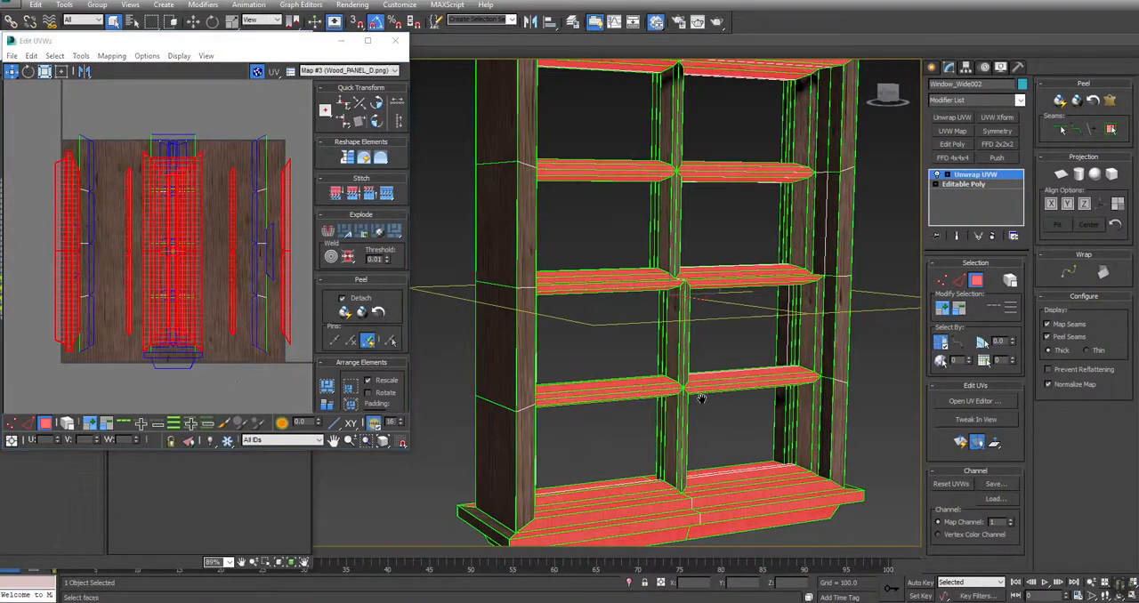
Select the end faces of the wide window's sill, rotate their UVs 90 degrees, and clear the selection
{"action": "scroll", "coordinate": [594, 404], "scroll_direction": "up", "scroll_amount": 8}
{"action": "left_click", "coordinate": [478, 479]}
{"action": "middle_click_drag", "start_coordinate": [478, 479], "coordinate": [761, 205], "text": "alt"}
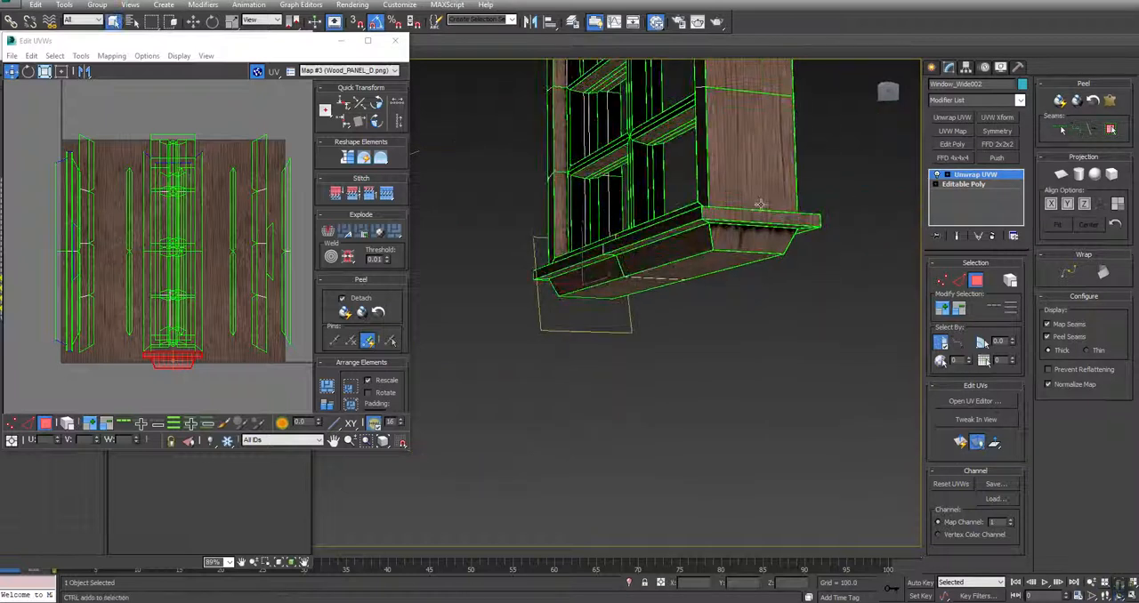
{"action": "left_click", "coordinate": [752, 216]}
{"action": "left_click", "coordinate": [752, 237], "text": "ctrl"}
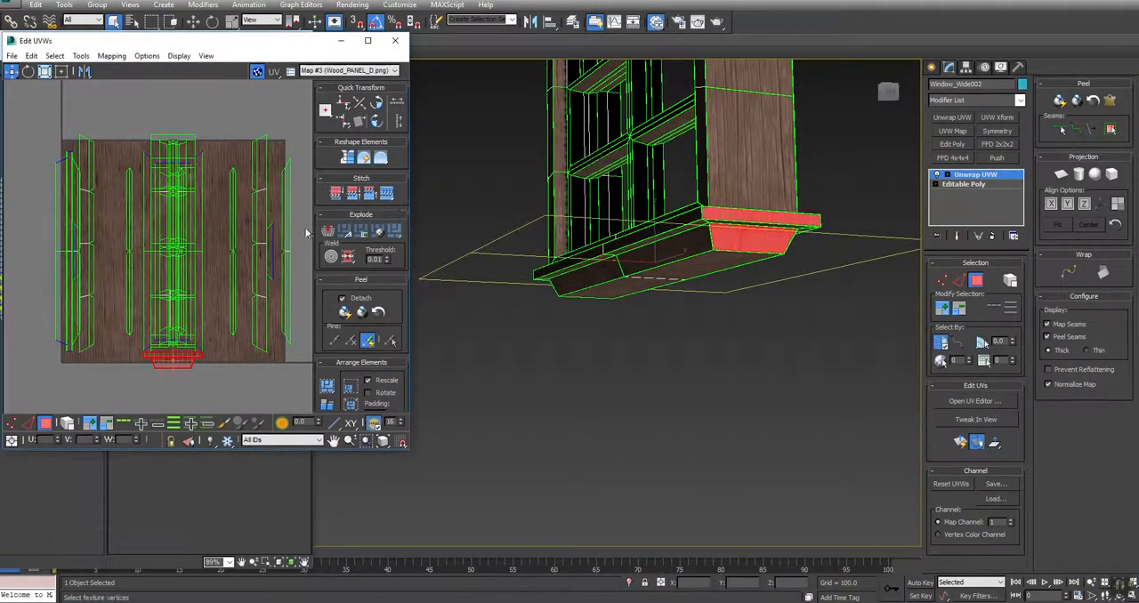
{"action": "left_click", "coordinate": [375, 125]}
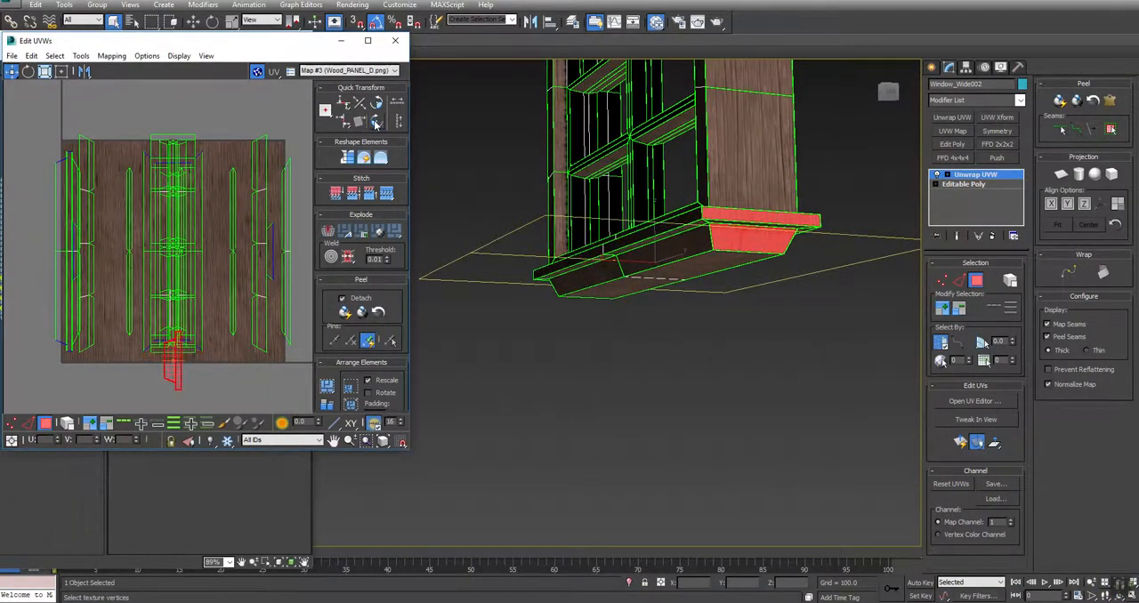
{"action": "left_click", "coordinate": [587, 384]}
{"action": "middle_click_drag", "start_coordinate": [587, 384], "coordinate": [591, 343], "text": "alt"}
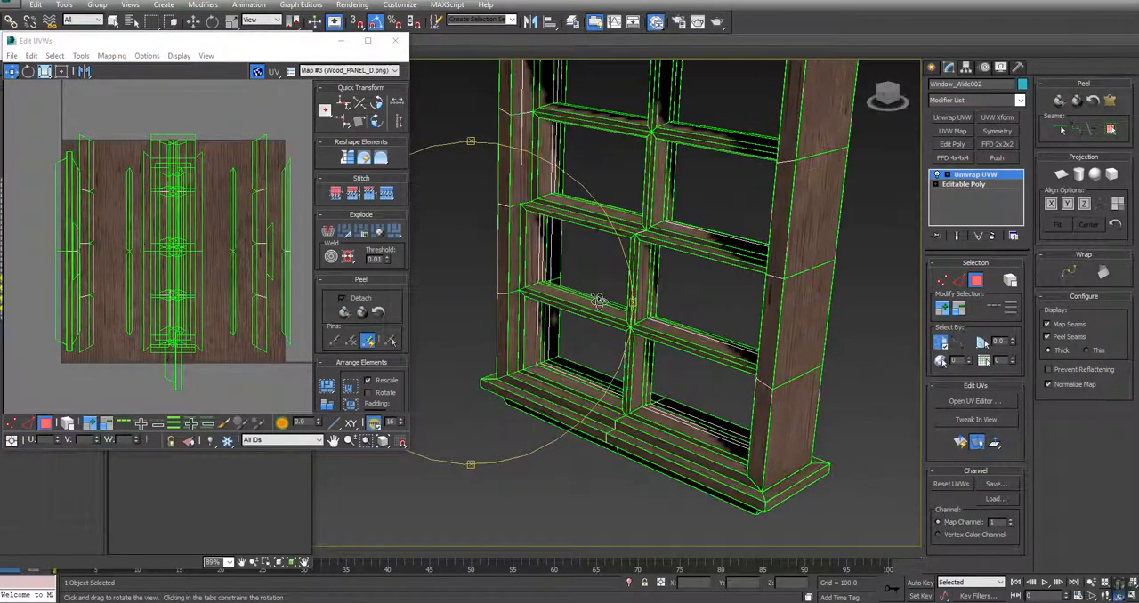
Collapse the wide window's Unwrap UVW modifier into its Editable Poly
{"action": "middle_click_drag", "start_coordinate": [765, 120], "coordinate": [748, 235]}
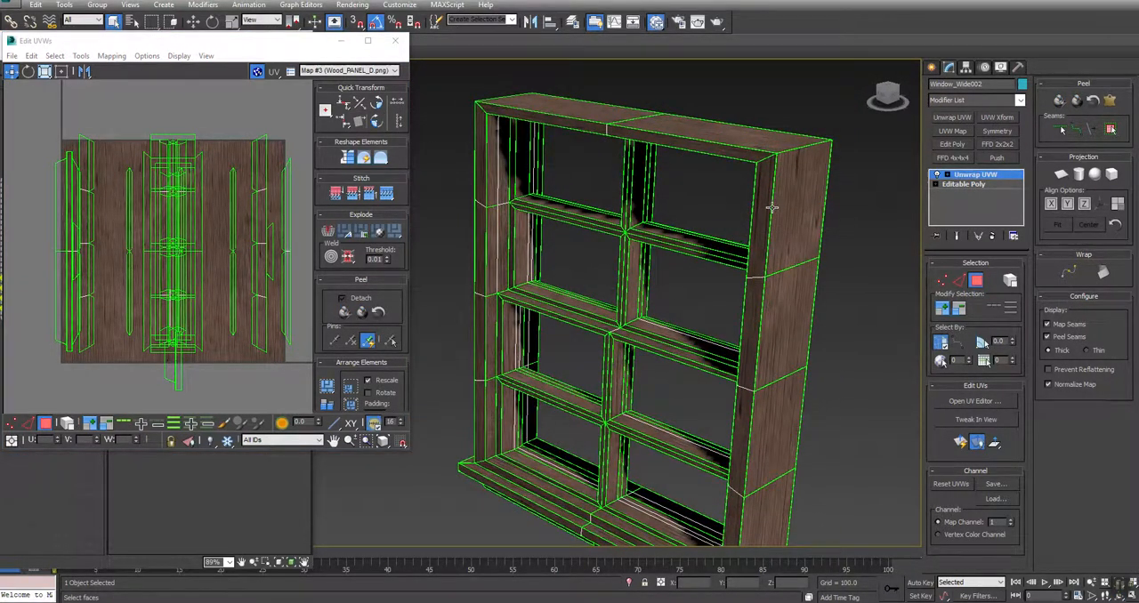
{"action": "key", "text": "2"}
{"action": "scroll", "coordinate": [644, 285], "scroll_direction": "up", "scroll_amount": 5}
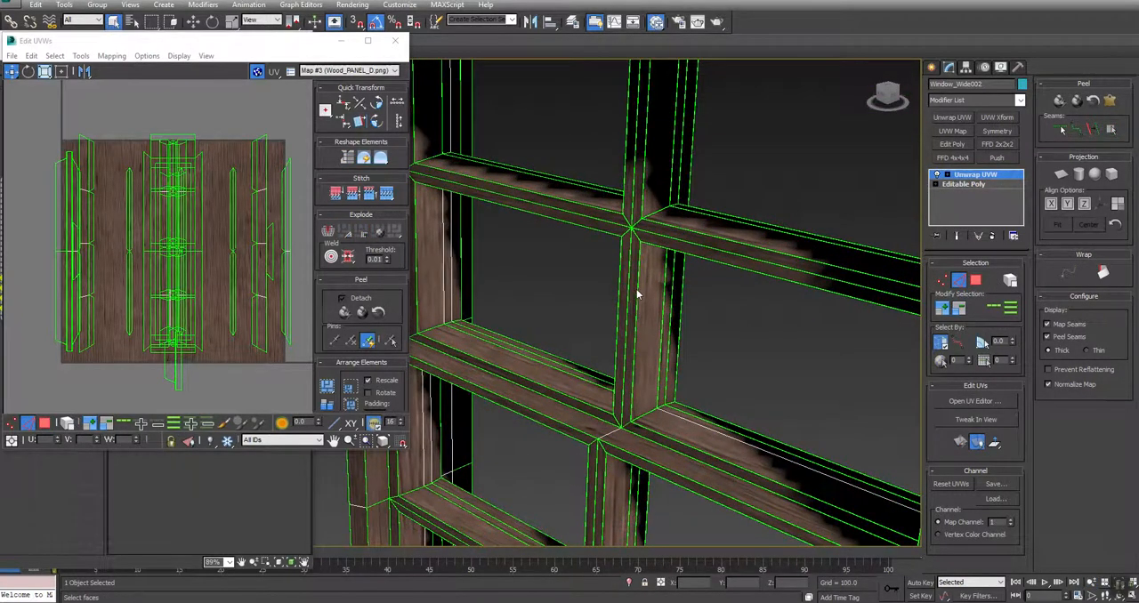
{"action": "key", "text": "m"}
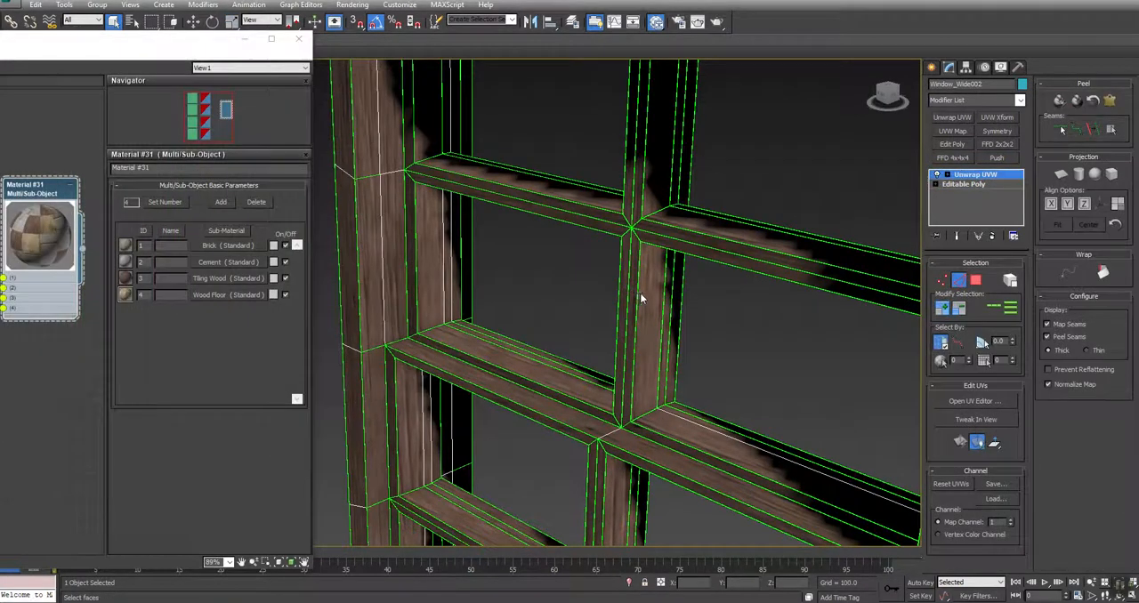
{"action": "middle_click_drag", "start_coordinate": [574, 407], "coordinate": [572, 354]}
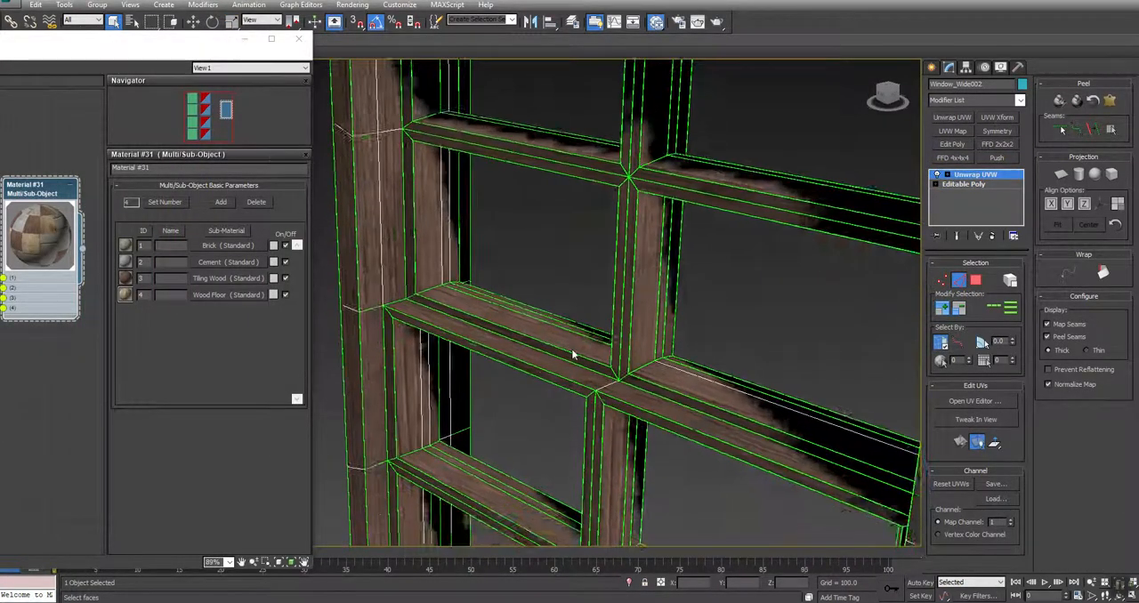
{"action": "scroll", "coordinate": [572, 352], "scroll_direction": "down", "scroll_amount": 5}
{"action": "middle_click_drag", "start_coordinate": [518, 381], "coordinate": [535, 346], "text": "alt"}
{"action": "right_click", "coordinate": [977, 178]}
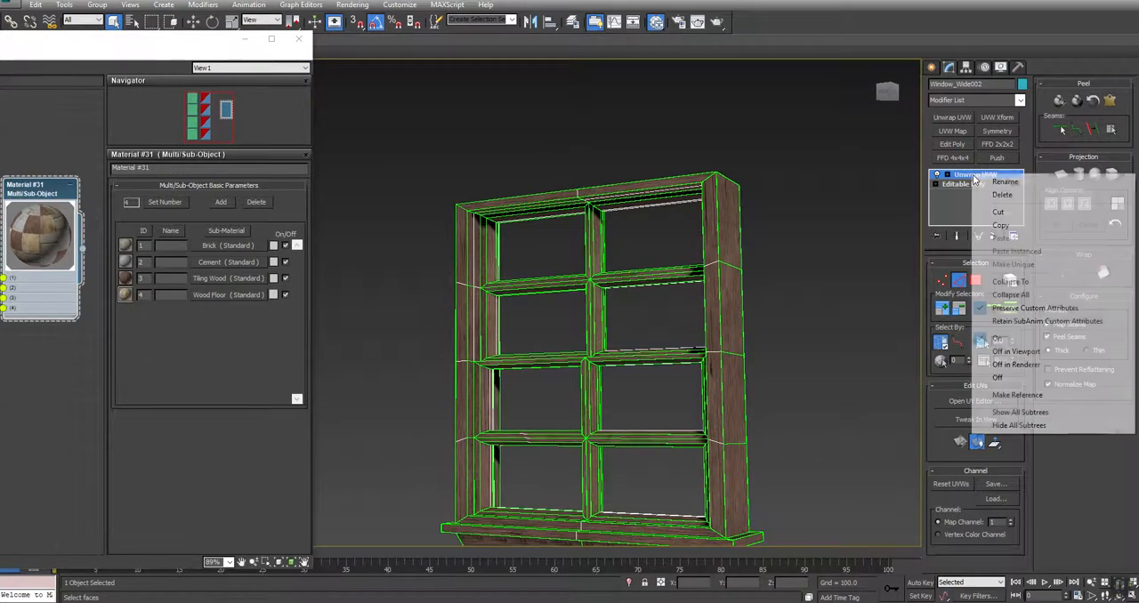
{"action": "left_click", "coordinate": [1003, 284]}
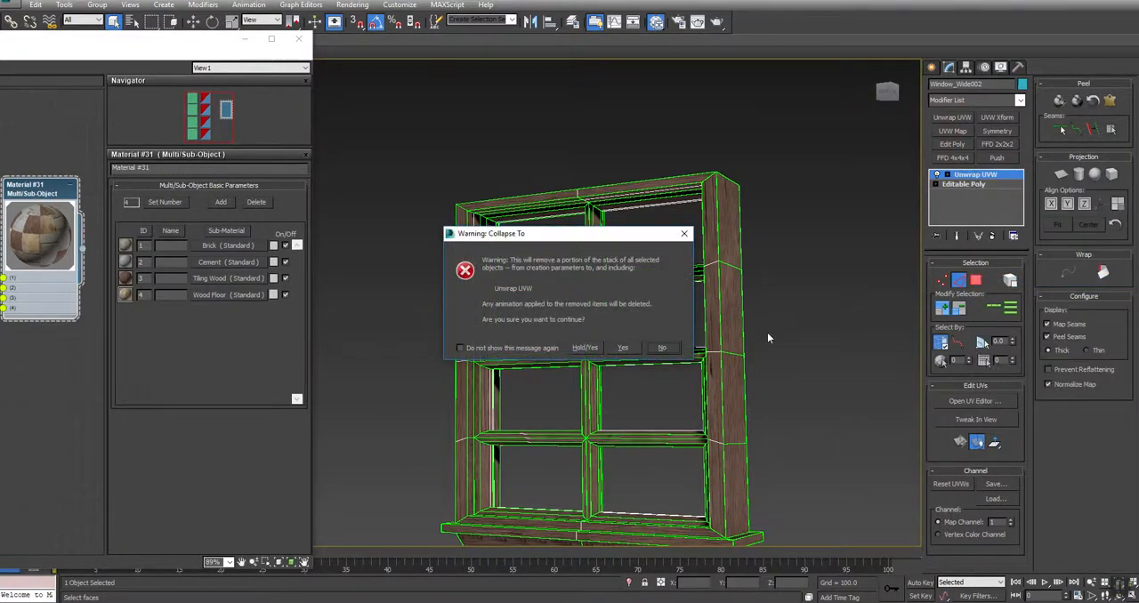
{"action": "left_click", "coordinate": [621, 348]}
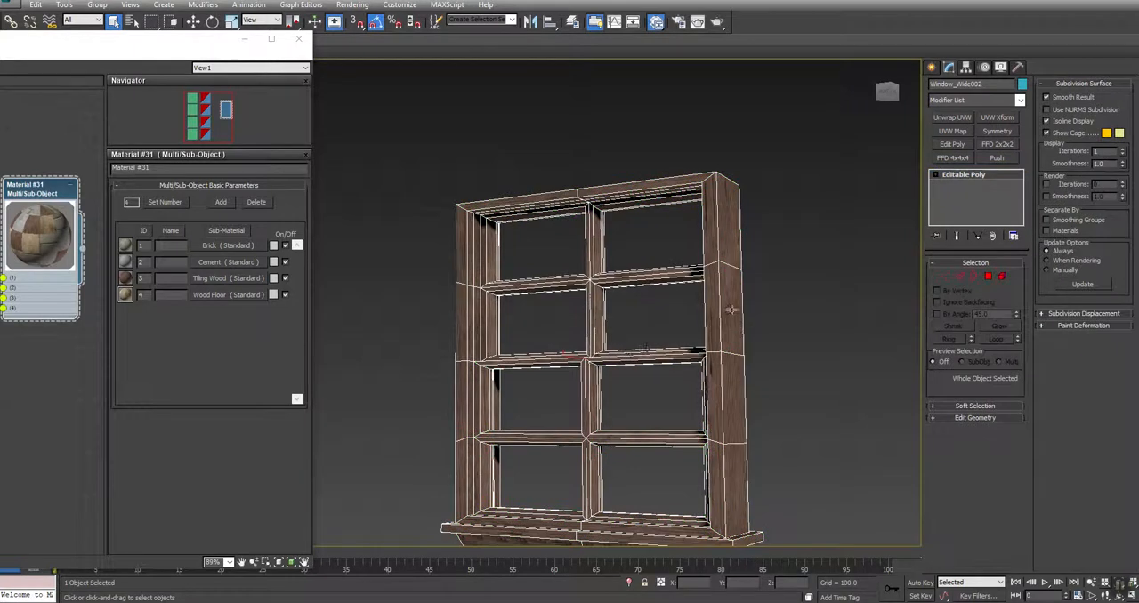
Deselect the wide window, check its wood grain up close, and unhide all objects in the scene
{"action": "left_click", "coordinate": [775, 297]}
{"action": "middle_click_drag", "start_coordinate": [773, 299], "coordinate": [544, 270], "text": "alt"}
{"action": "scroll", "coordinate": [514, 278], "scroll_direction": "up", "scroll_amount": 4}
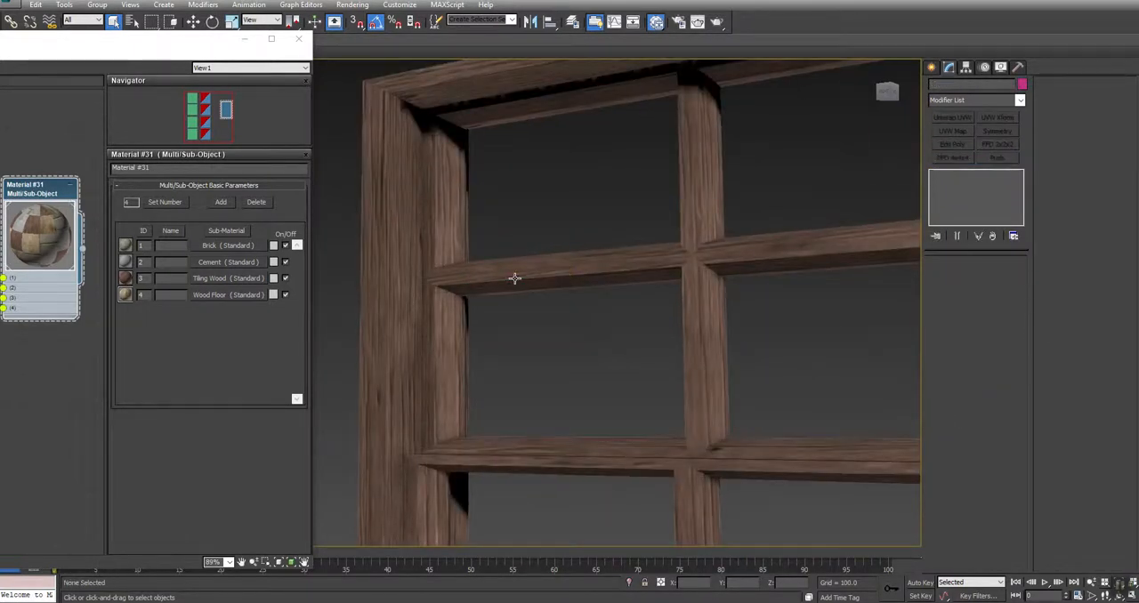
{"action": "right_click", "coordinate": [512, 344]}
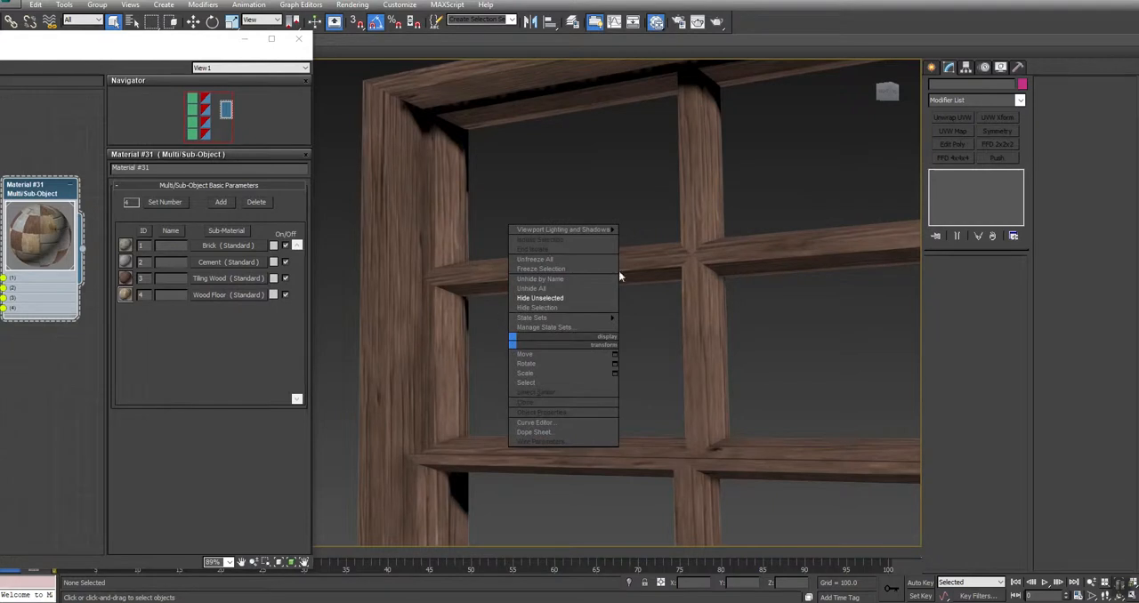
{"action": "left_click", "coordinate": [547, 292]}
{"action": "scroll", "coordinate": [606, 294], "scroll_direction": "down", "scroll_amount": 10}
Select the door frame at the top of the entrance steps and add a UVW Map modifier with Box mapping
{"action": "left_click", "coordinate": [782, 484]}
{"action": "middle_click_drag", "start_coordinate": [782, 484], "coordinate": [694, 319]}
{"action": "middle_click_drag", "start_coordinate": [538, 318], "coordinate": [516, 337], "text": "alt"}
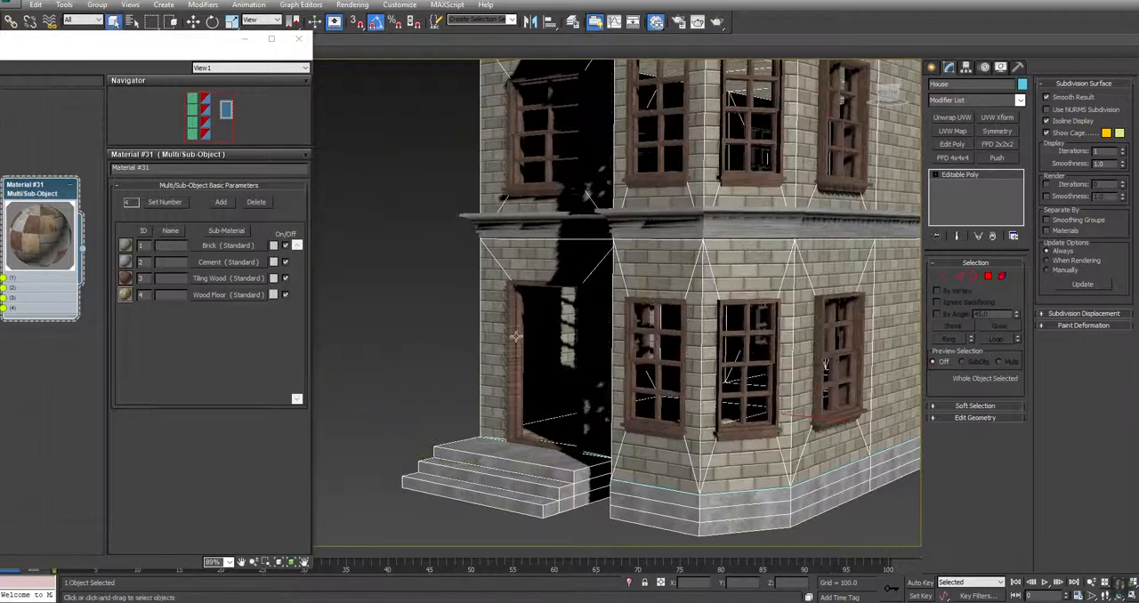
{"action": "left_click", "coordinate": [409, 353]}
{"action": "left_click", "coordinate": [510, 304]}
{"action": "key", "text": "z"}
{"action": "middle_click_drag", "start_coordinate": [438, 352], "coordinate": [537, 359], "text": "alt"}
{"action": "middle_click_drag", "start_coordinate": [531, 282], "coordinate": [578, 288]}
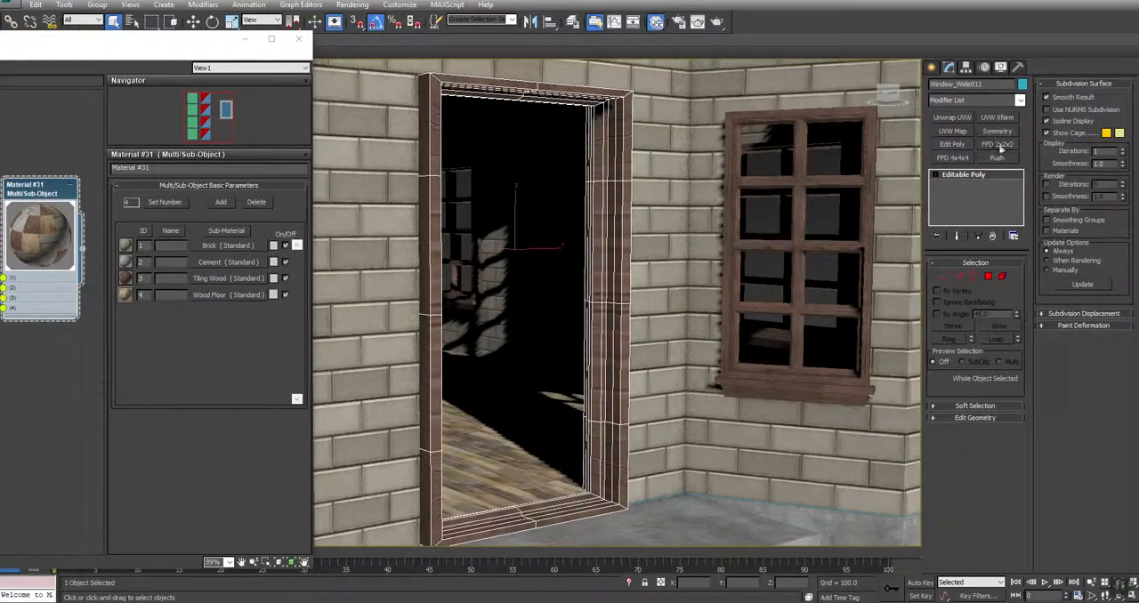
{"action": "left_click", "coordinate": [953, 131]}
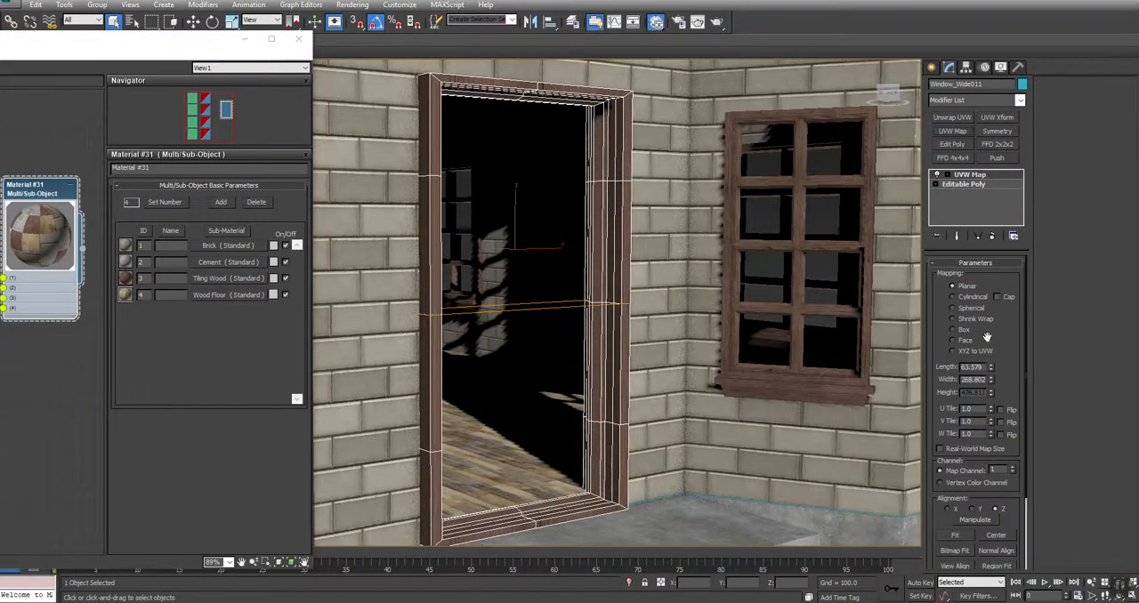
{"action": "left_click", "coordinate": [960, 330]}
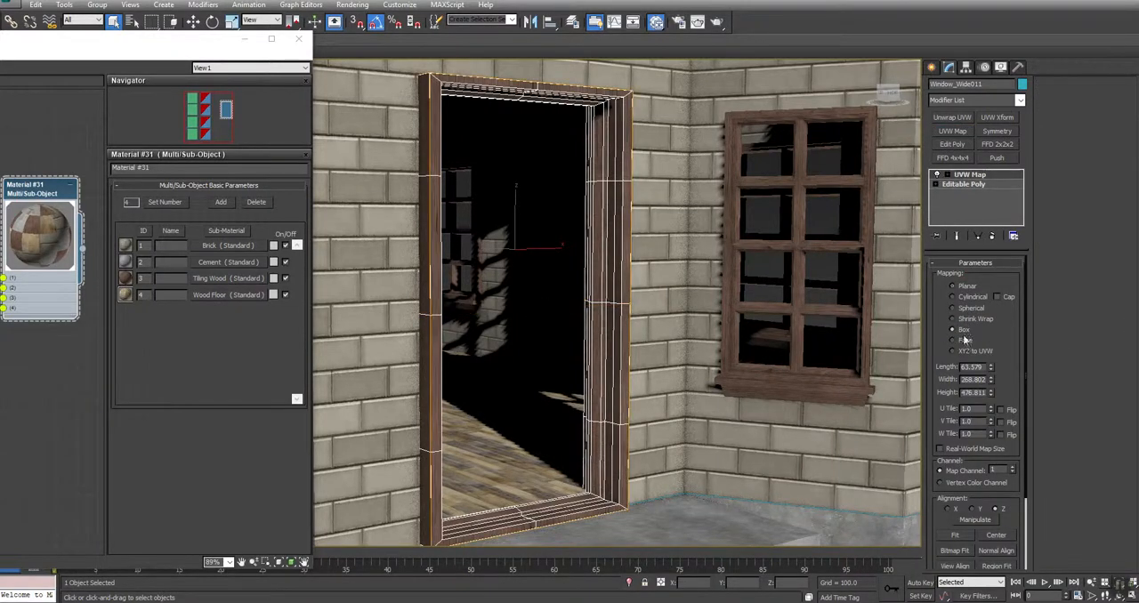
Set the door frame's mapping box to 320 in length, width and height
{"action": "type", "text": "320"}
{"action": "key", "text": "Tab"}
{"action": "type", "text": "320"}
{"action": "key", "text": "Tab"}
{"action": "type", "text": "320"}
{"action": "key", "text": "Return"}
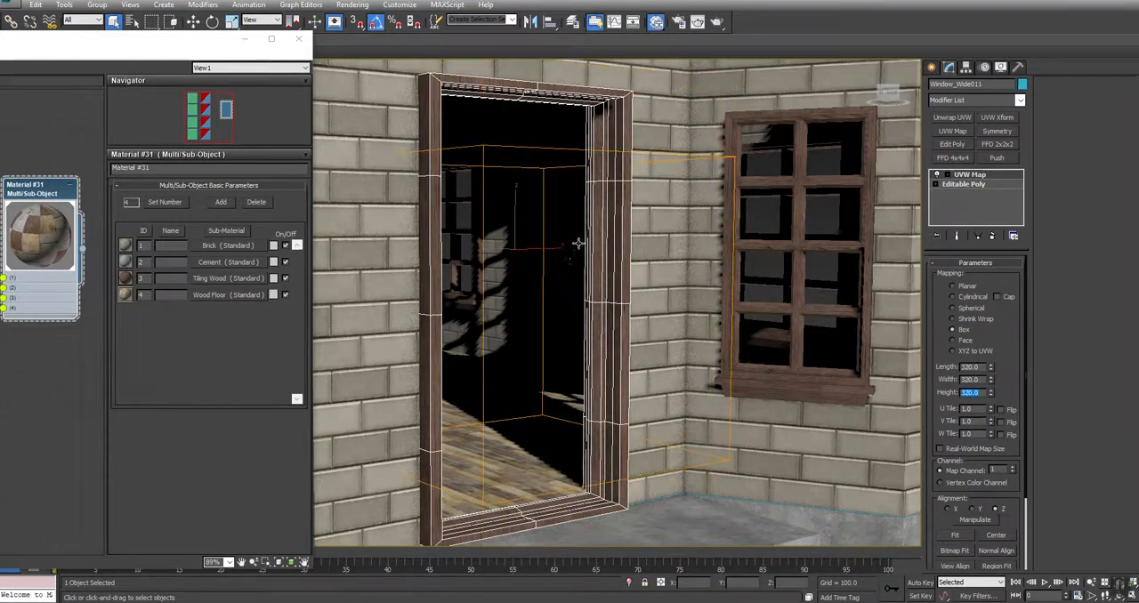
Collapse the door frame's UVW Map modifier into the Editable Poly
{"action": "right_click", "coordinate": [975, 175]}
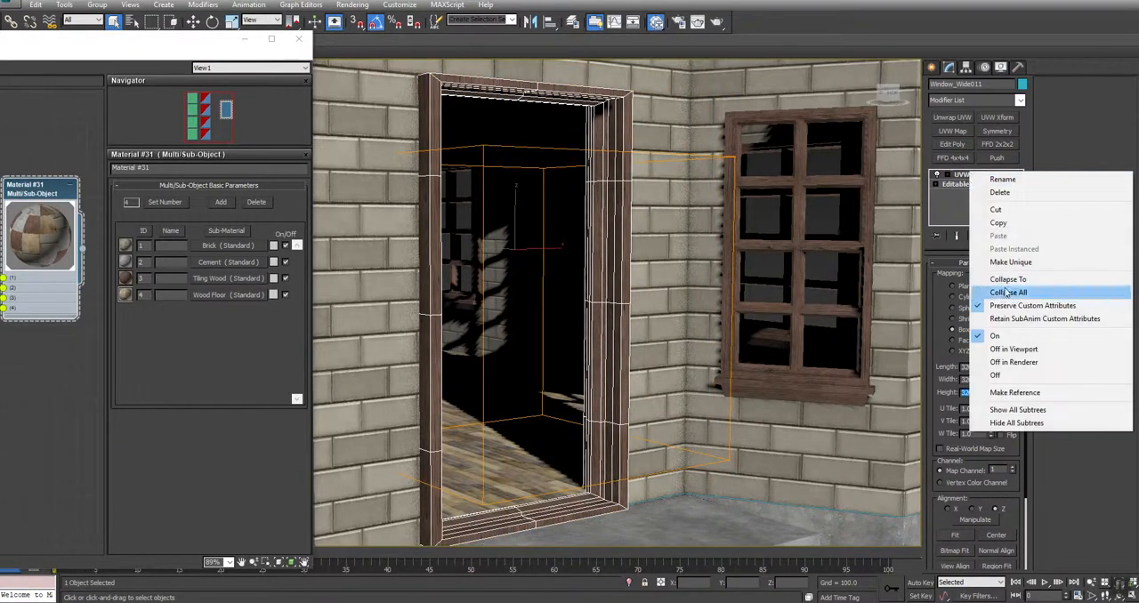
{"action": "left_click", "coordinate": [988, 278]}
{"action": "left_click", "coordinate": [624, 347]}
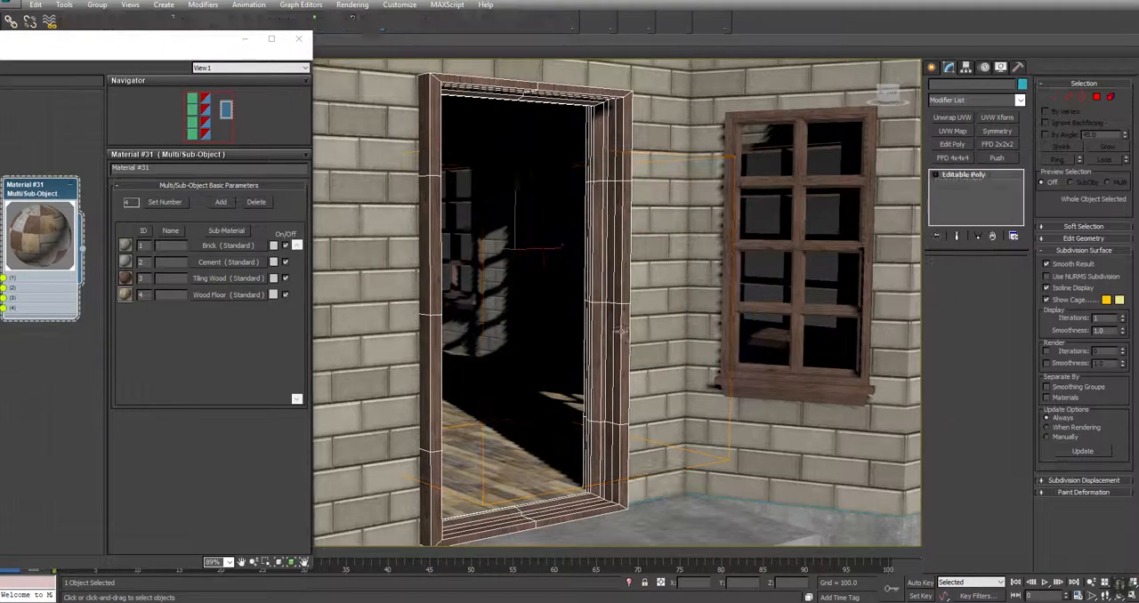
Add an Unwrap UVW modifier to the door frame, open its UV editor, and hide the checker background
{"action": "left_click", "coordinate": [954, 118]}
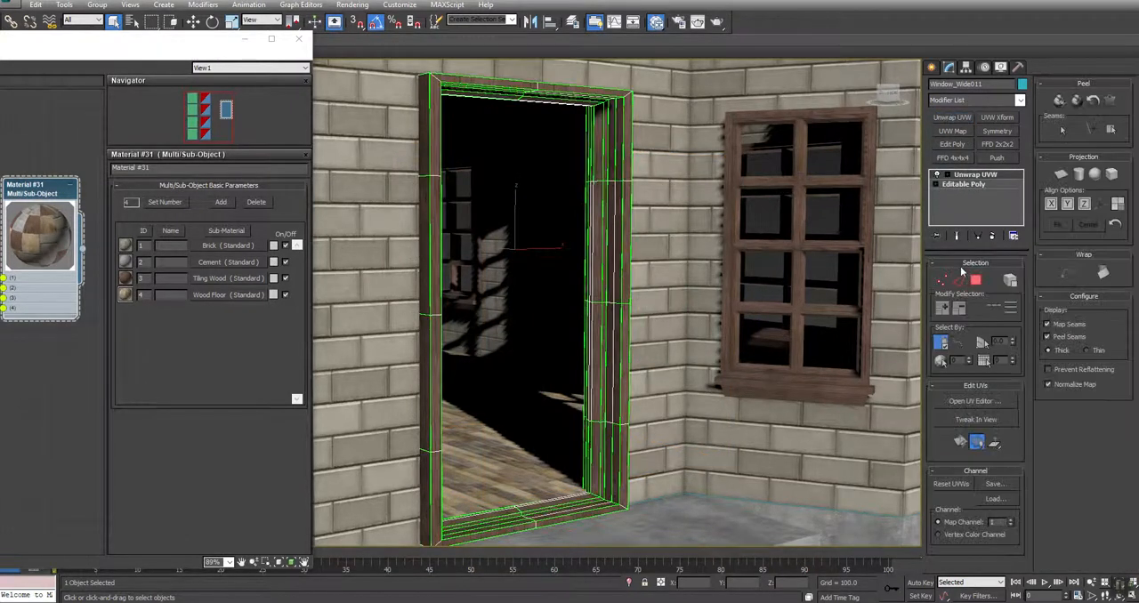
{"action": "left_click", "coordinate": [984, 405]}
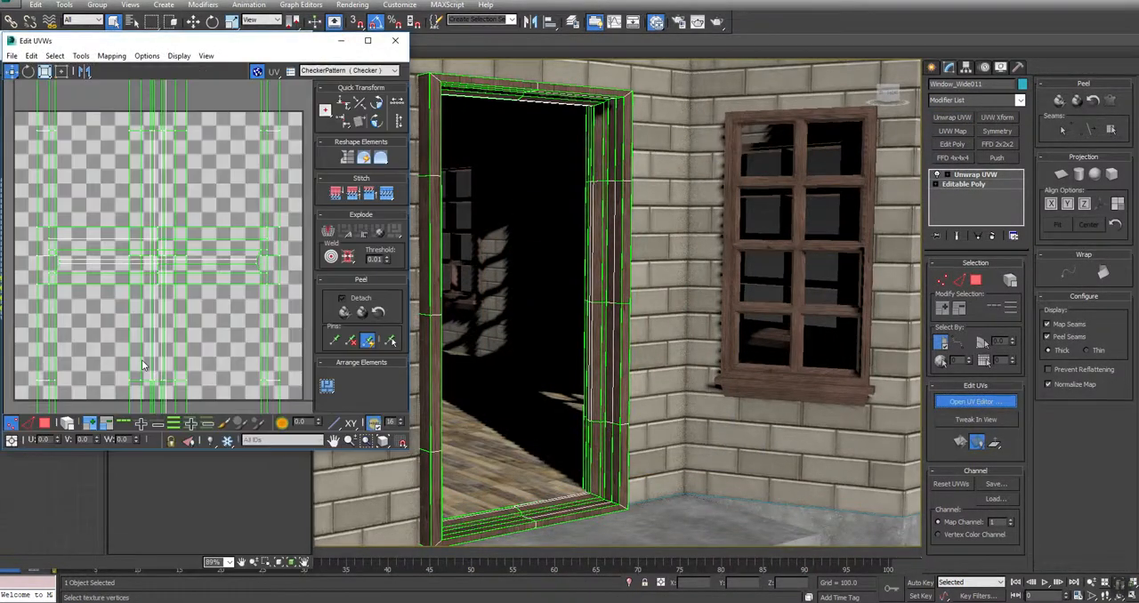
{"action": "scroll", "coordinate": [250, 221], "scroll_direction": "down", "scroll_amount": 5}
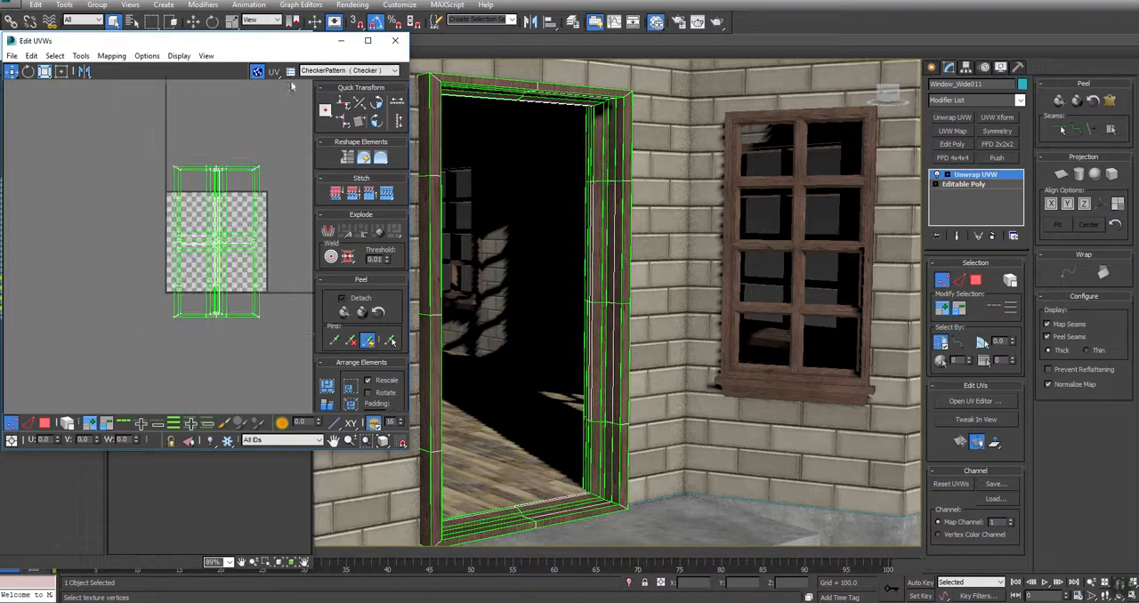
{"action": "left_click", "coordinate": [258, 70]}
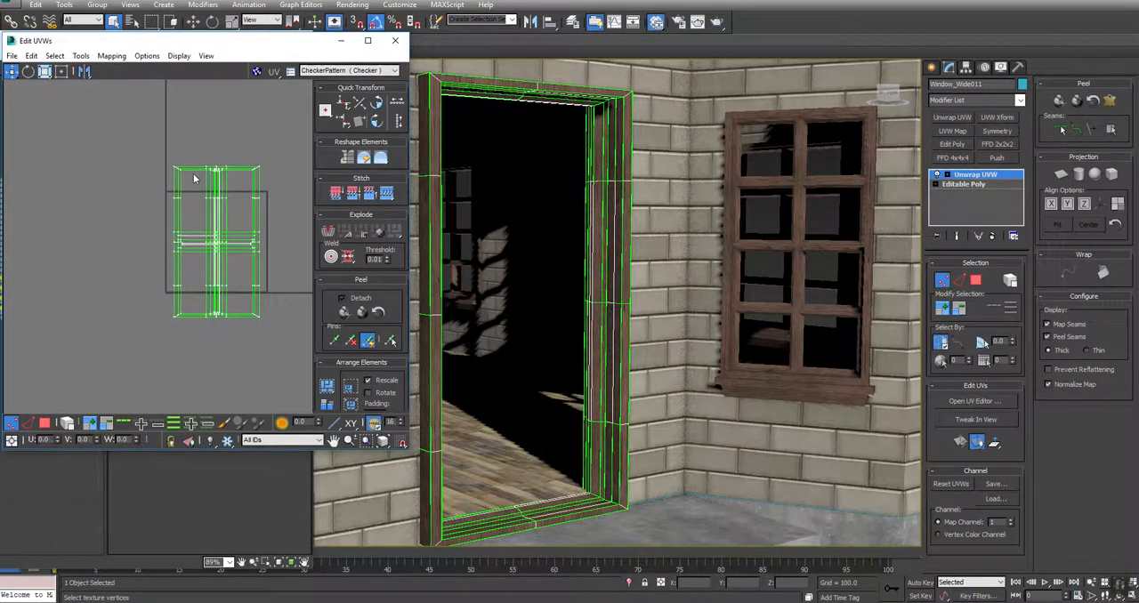
Select the UV faces of the door frame's upper and lower rails, rotate them 90 degrees, and clear the selection
{"action": "left_click", "coordinate": [45, 424]}
{"action": "key", "text": "ctrl+a"}
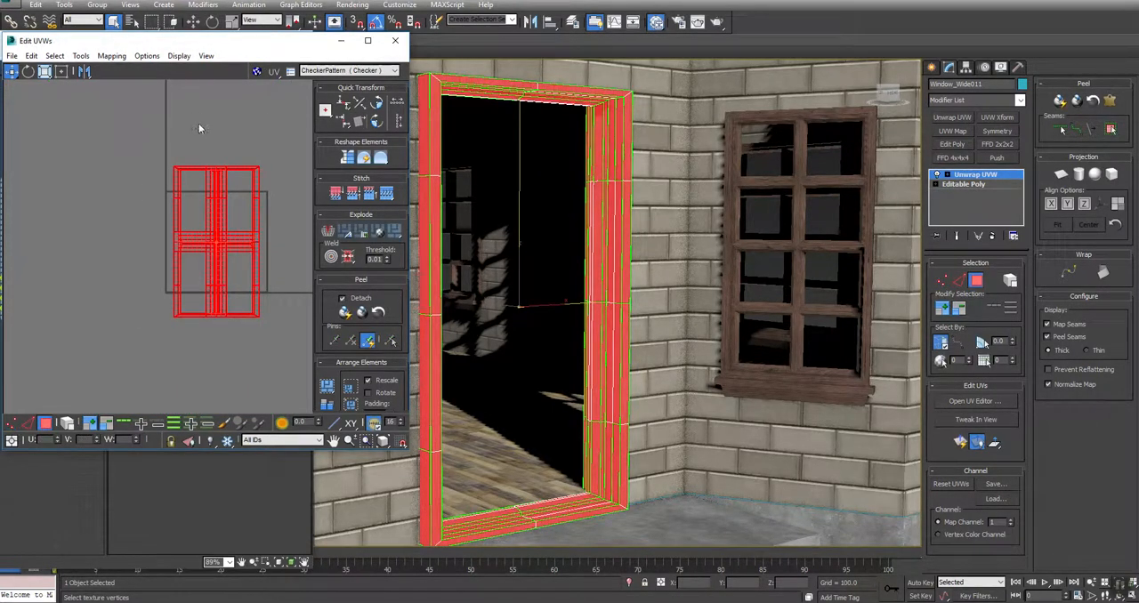
{"action": "left_click", "coordinate": [191, 121]}
{"action": "left_click_drag", "start_coordinate": [193, 383], "coordinate": [194, 384]}
{"action": "left_click_drag", "start_coordinate": [235, 118], "coordinate": [235, 385], "text": "ctrl"}
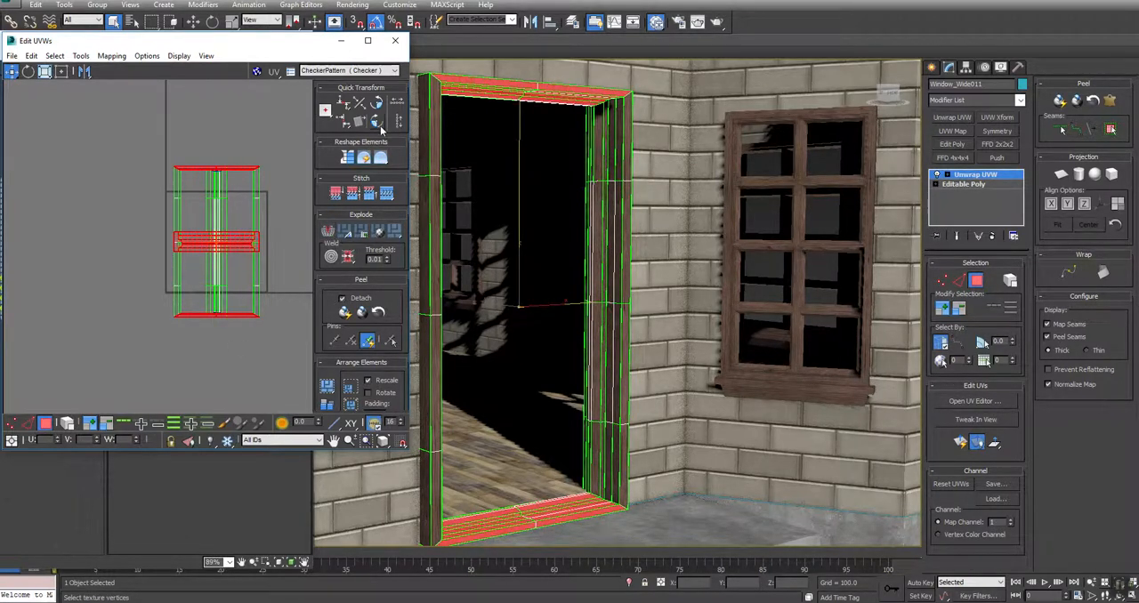
{"action": "left_click", "coordinate": [378, 128]}
{"action": "left_click", "coordinate": [229, 358]}
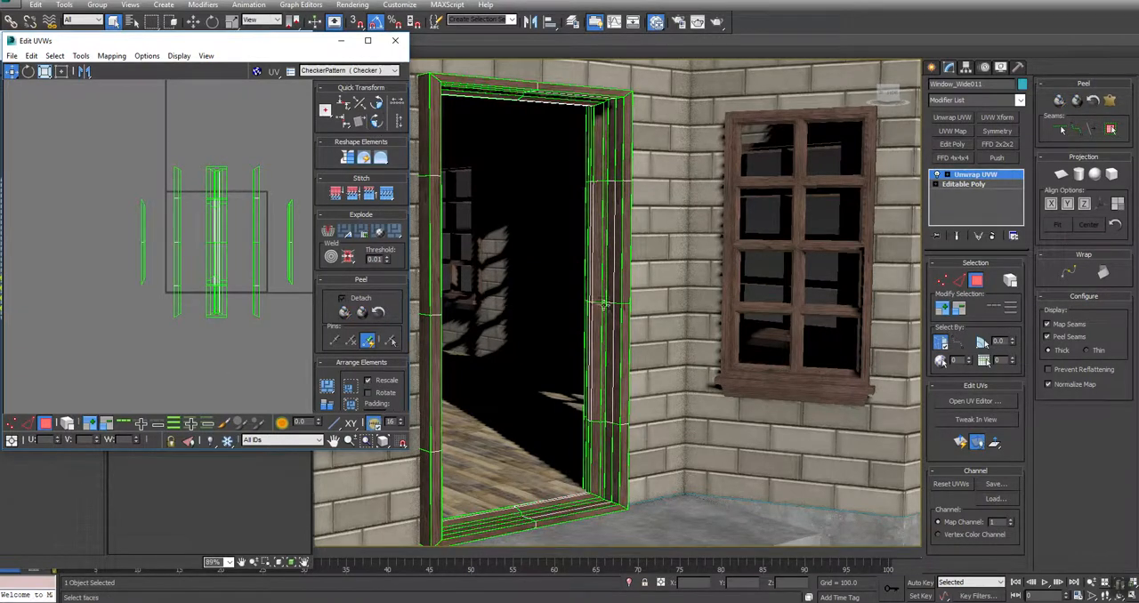
Collapse the door frame's Unwrap UVW modifier into the Editable Poly
{"action": "middle_click_drag", "start_coordinate": [603, 305], "coordinate": [608, 332], "text": "alt"}
{"action": "scroll", "coordinate": [559, 108], "scroll_direction": "up", "scroll_amount": 3}
{"action": "right_click", "coordinate": [973, 181]}
{"action": "left_click", "coordinate": [975, 279]}
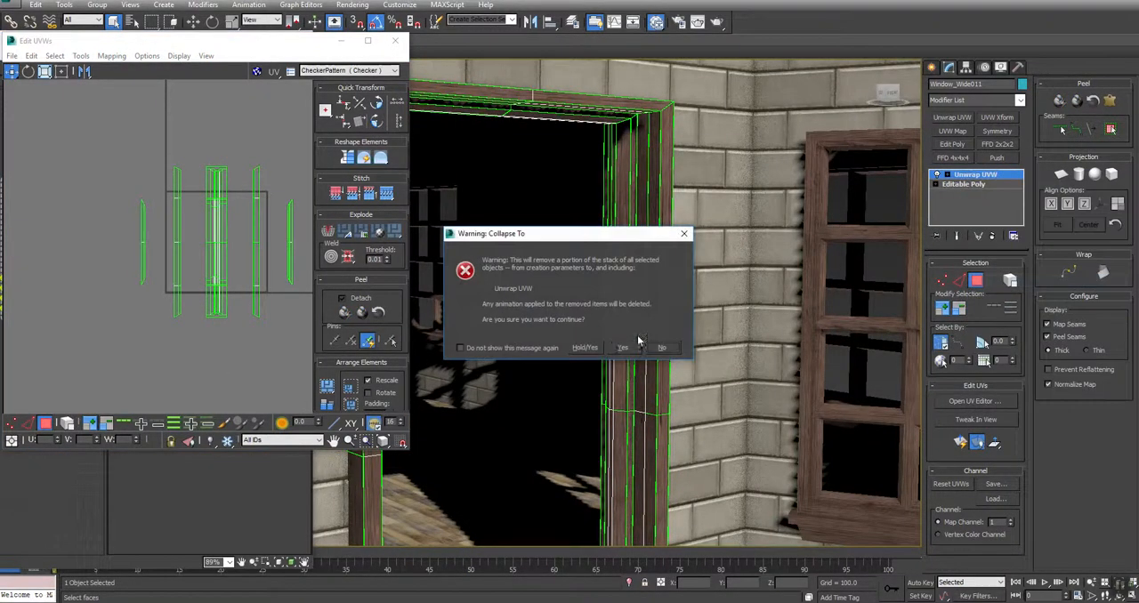
{"action": "left_click", "coordinate": [628, 349]}
Select the middle trim between the two floors and switch the viewport display to Shaded
{"action": "middle_click_drag", "start_coordinate": [739, 356], "coordinate": [711, 329], "text": "alt"}
{"action": "scroll", "coordinate": [710, 329], "scroll_direction": "down", "scroll_amount": 4}
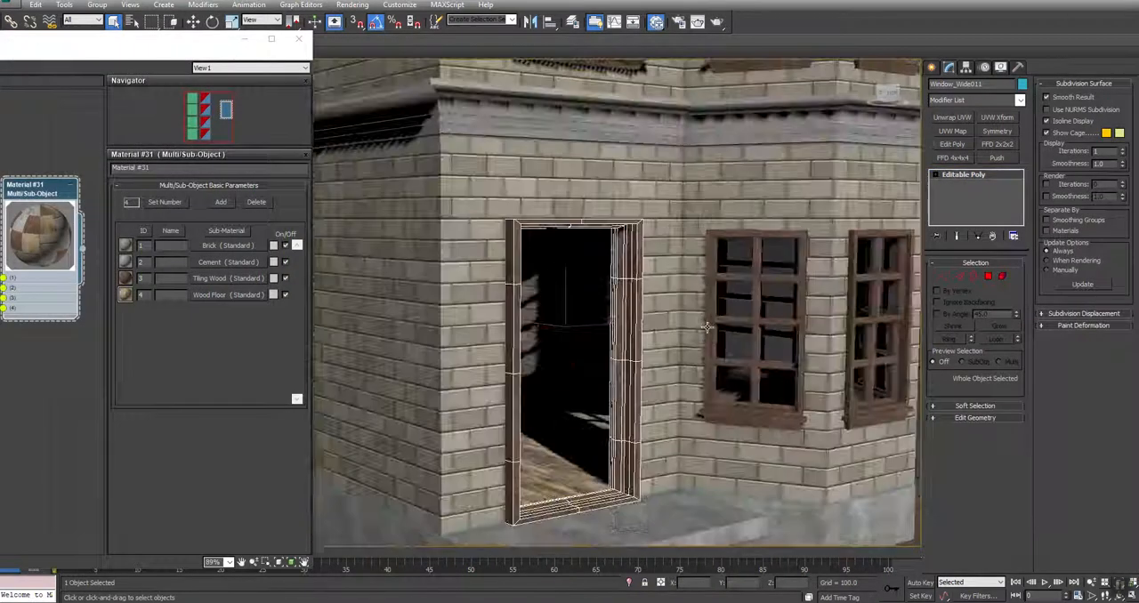
{"action": "scroll", "coordinate": [581, 117], "scroll_direction": "down", "scroll_amount": 2}
{"action": "scroll", "coordinate": [578, 134], "scroll_direction": "up", "scroll_amount": 6}
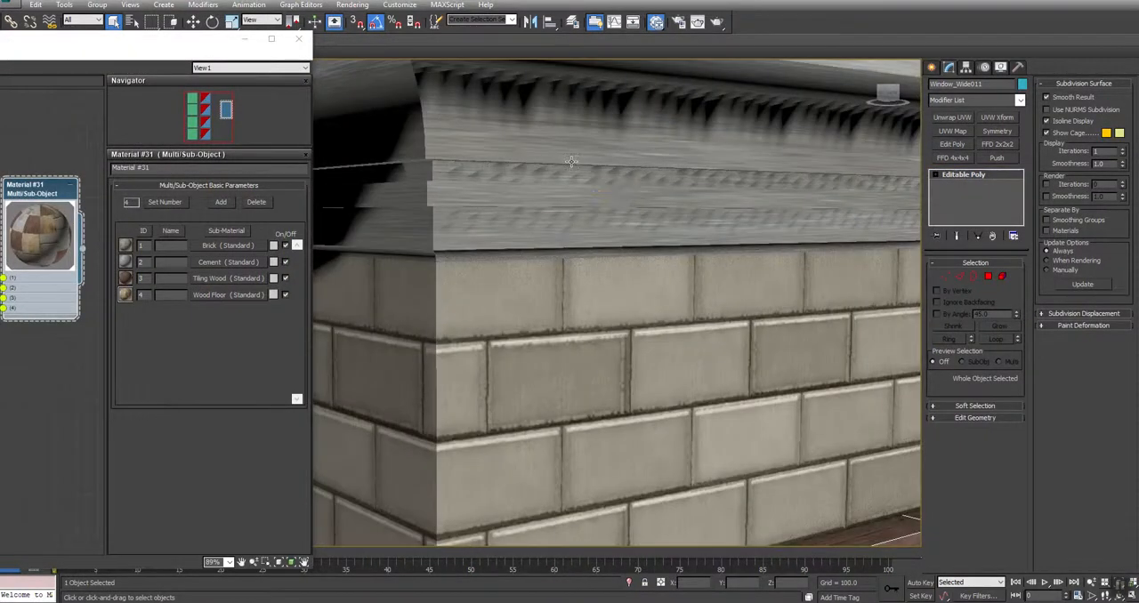
{"action": "left_click", "coordinate": [577, 161]}
{"action": "scroll", "coordinate": [769, 217], "scroll_direction": "down", "scroll_amount": 3}
{"action": "middle_click_drag", "start_coordinate": [769, 216], "coordinate": [886, 230], "text": "alt"}
{"action": "scroll", "coordinate": [737, 229], "scroll_direction": "up", "scroll_amount": 4}
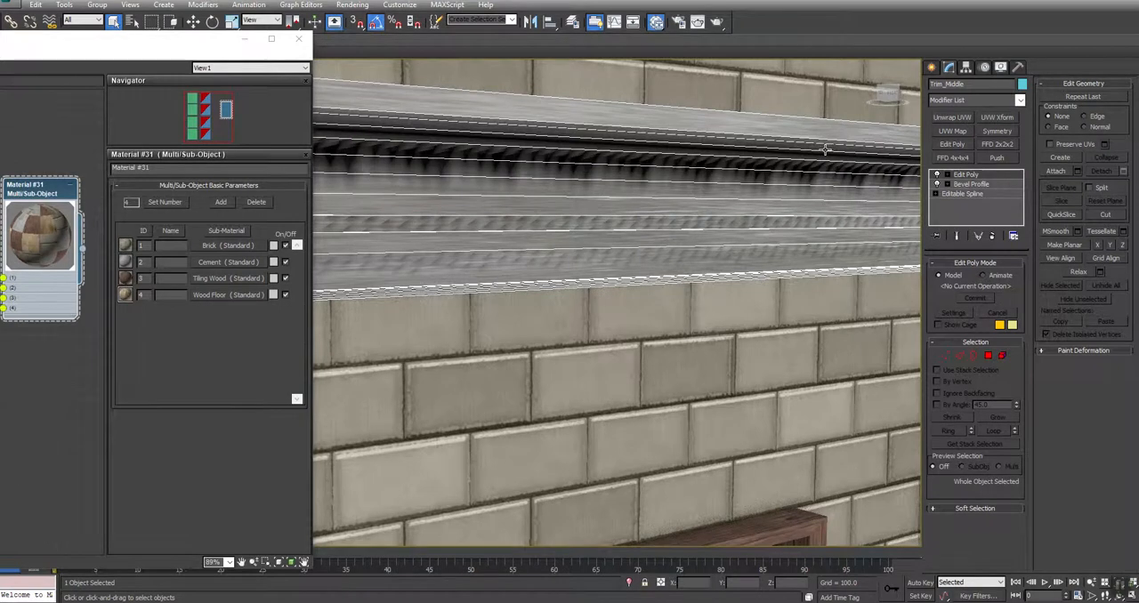
{"action": "left_click_drag", "start_coordinate": [189, 42], "coordinate": [213, 159]}
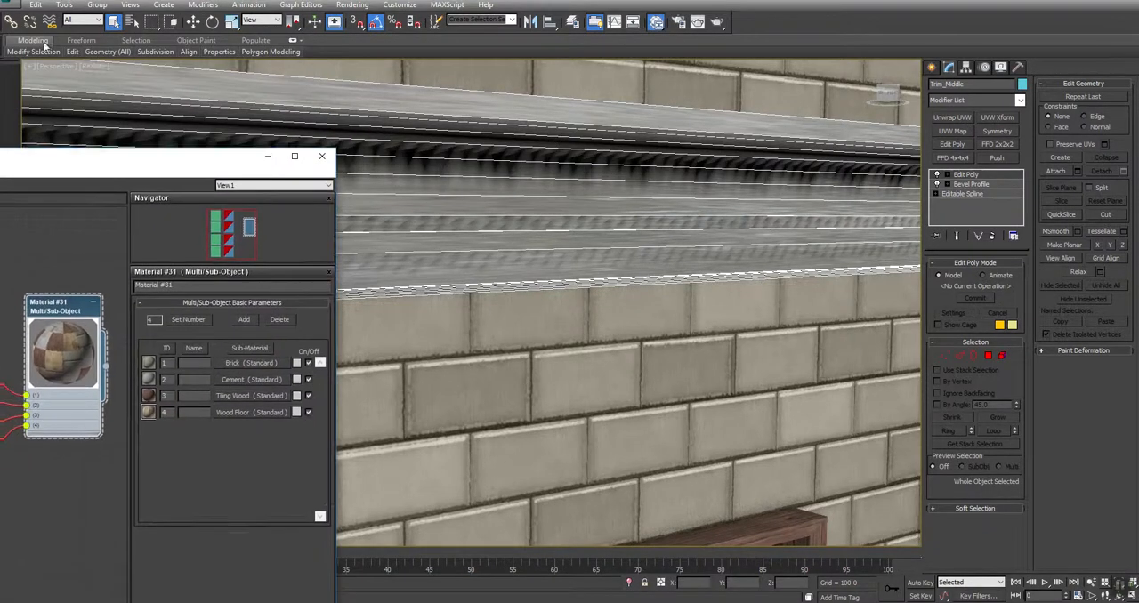
{"action": "left_click", "coordinate": [102, 65]}
{"action": "left_click", "coordinate": [120, 89]}
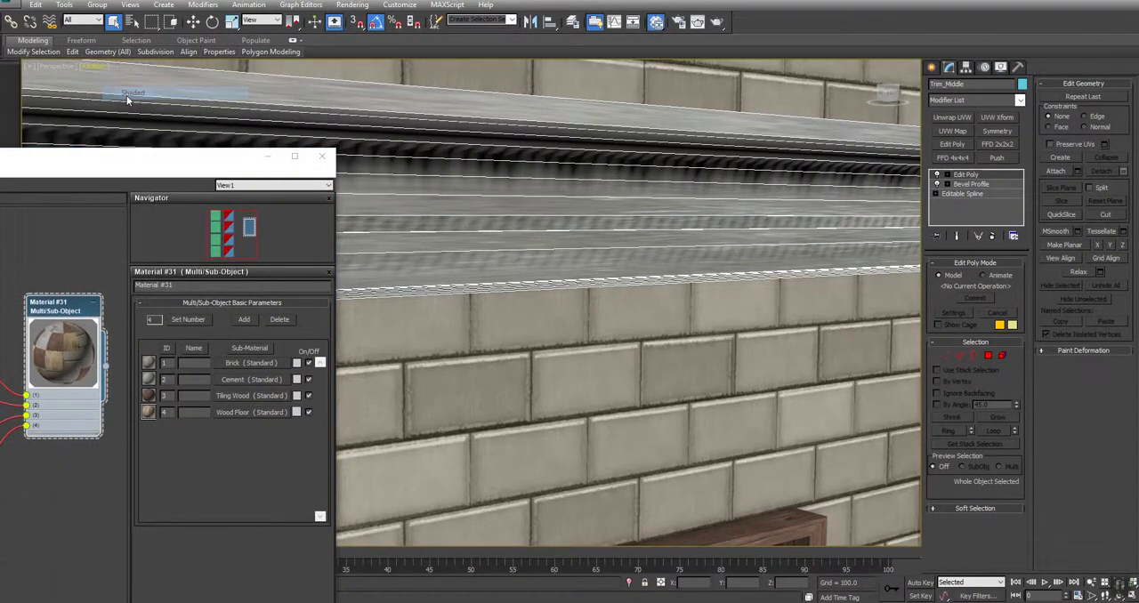
Add a UVW Xform modifier to the middle trim and try U Tile values of 6, 8 and 12, settling on 8
{"action": "left_click", "coordinate": [995, 118]}
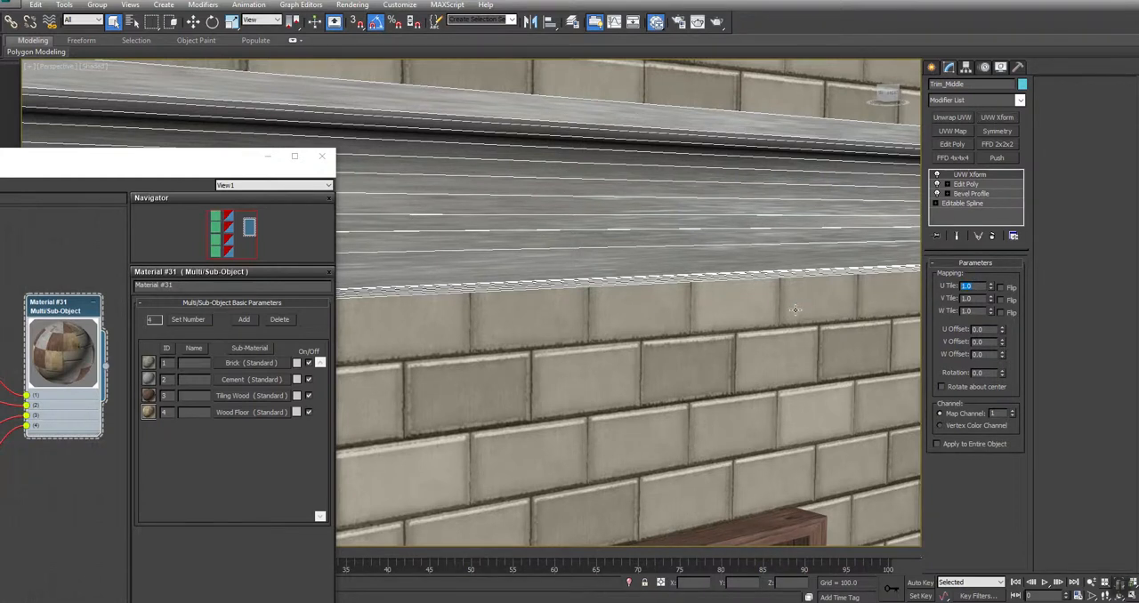
{"action": "left_click", "coordinate": [321, 156]}
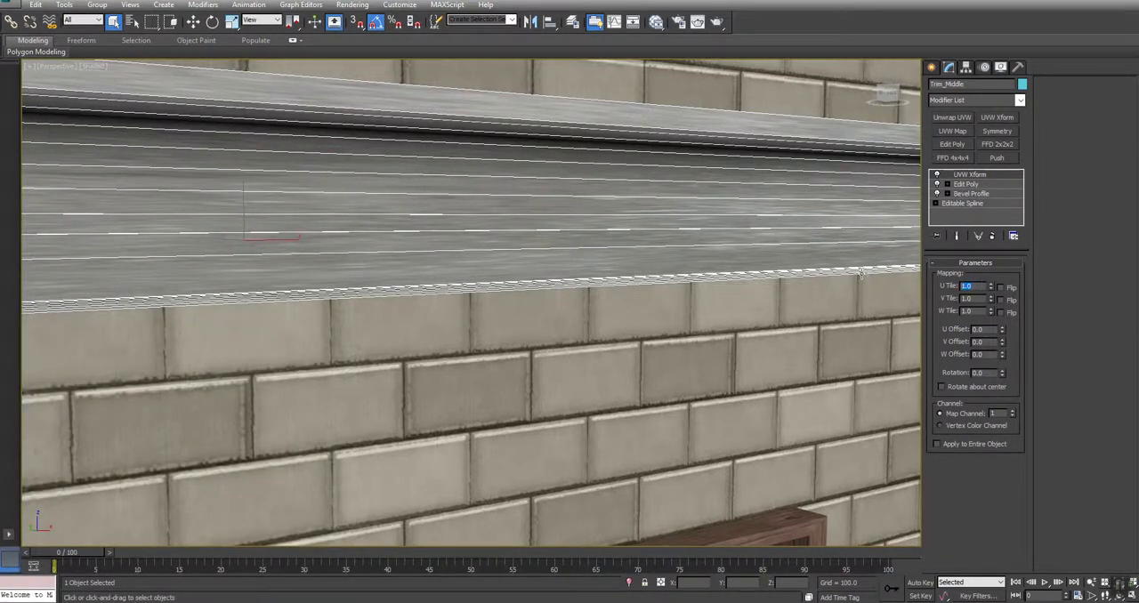
{"action": "type", "text": "6"}
{"action": "key", "text": "Return"}
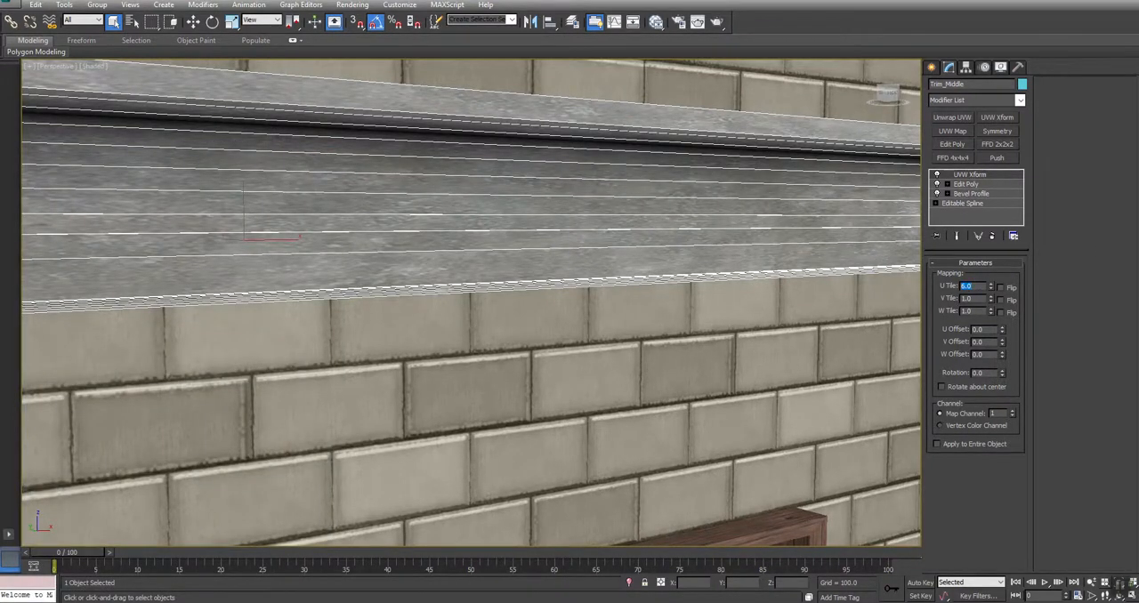
{"action": "type", "text": "8"}
{"action": "key", "text": "Return"}
{"action": "type", "text": "12"}
{"action": "key", "text": "Return"}
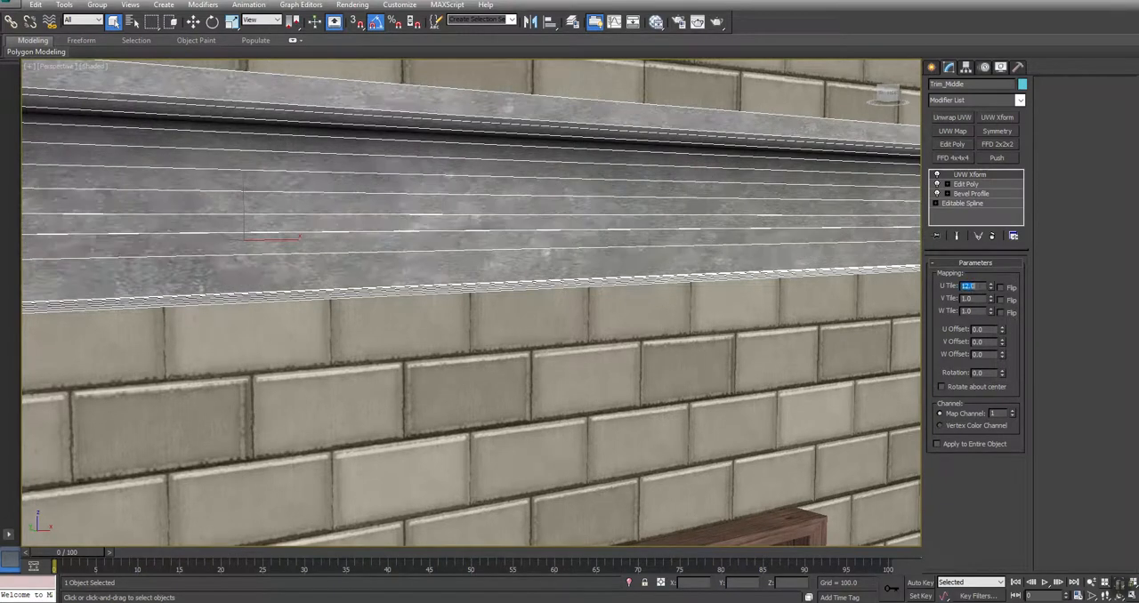
{"action": "type", "text": "8"}
{"action": "key", "text": "Return"}
Copy the middle trim's UVW Xform modifier, paste it onto the roof trim, and deselect the trim
{"action": "middle_click_drag", "start_coordinate": [535, 90], "coordinate": [356, 283]}
{"action": "middle_click_drag", "start_coordinate": [572, 84], "coordinate": [567, 385]}
{"action": "right_click", "coordinate": [972, 178]}
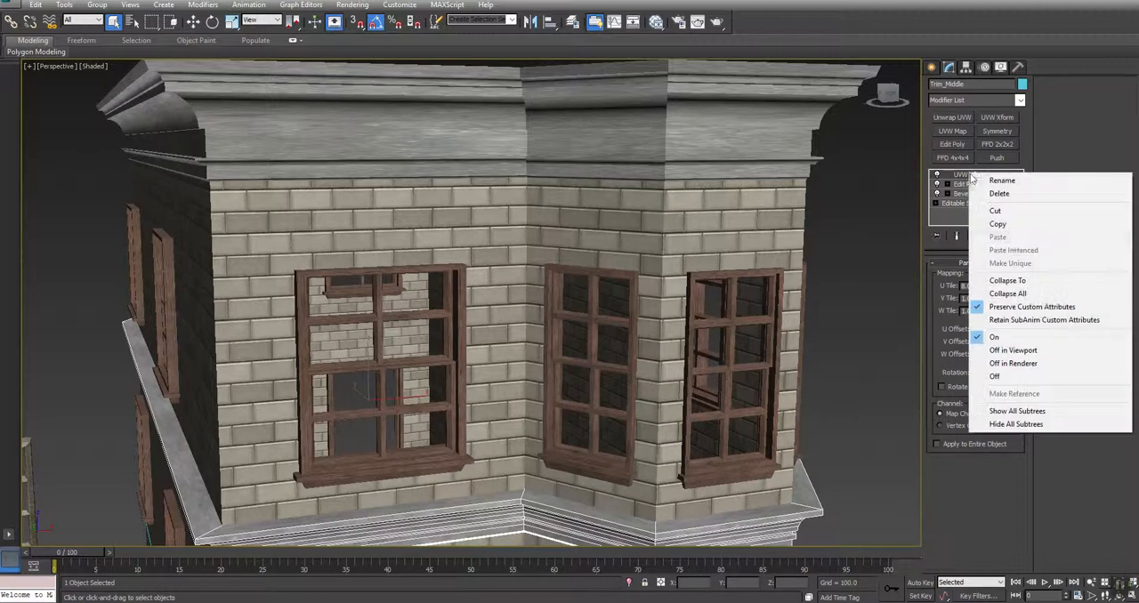
{"action": "left_click", "coordinate": [998, 224]}
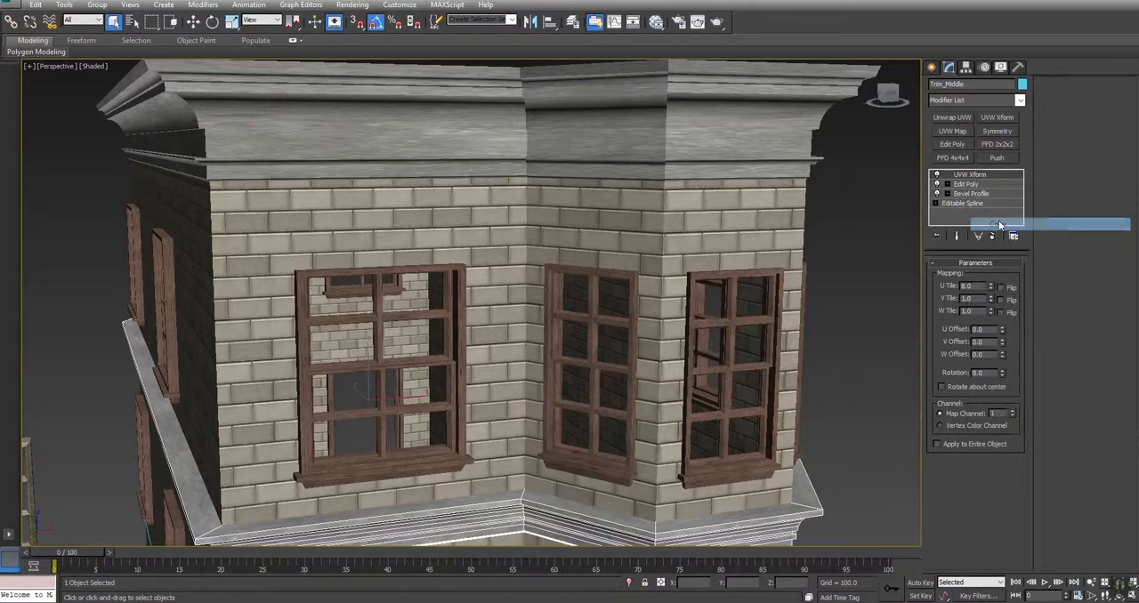
{"action": "left_click", "coordinate": [736, 113]}
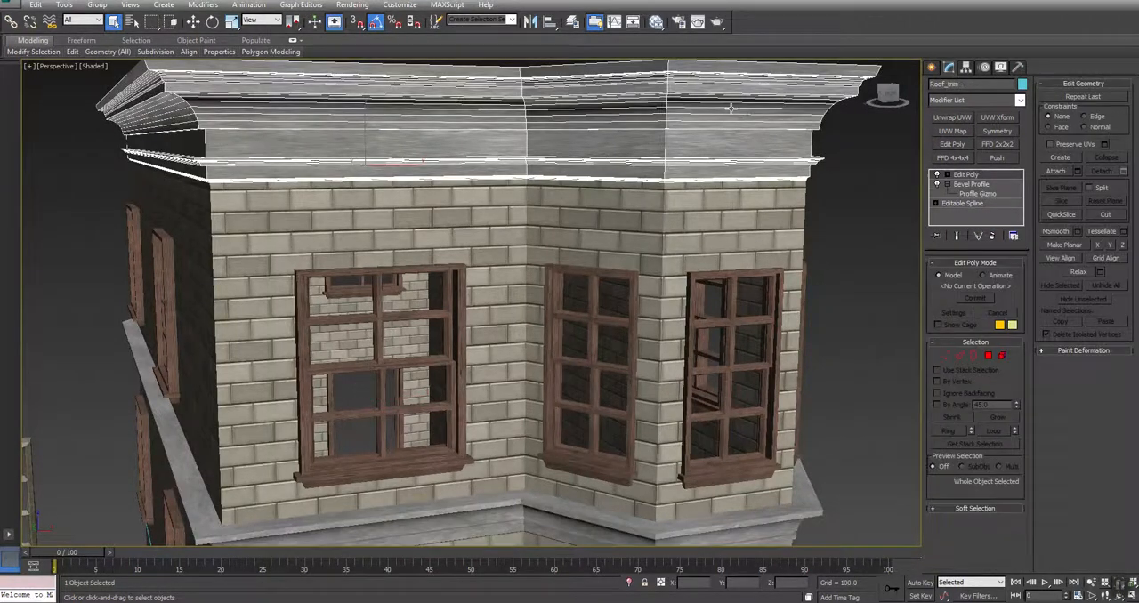
{"action": "right_click", "coordinate": [962, 175]}
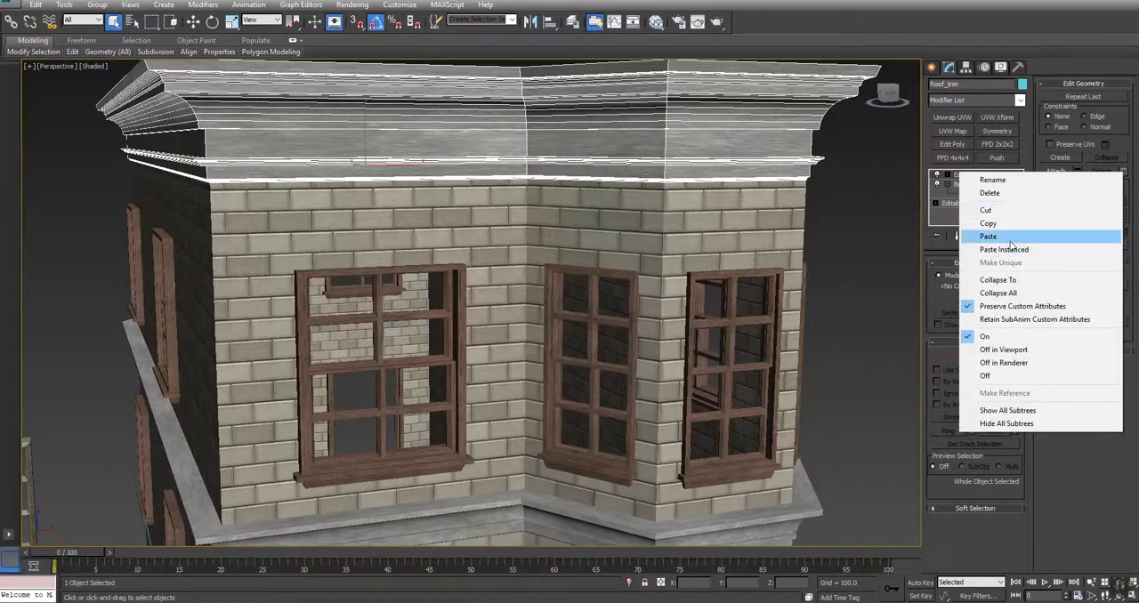
{"action": "left_click", "coordinate": [979, 232]}
{"action": "left_click", "coordinate": [897, 244]}
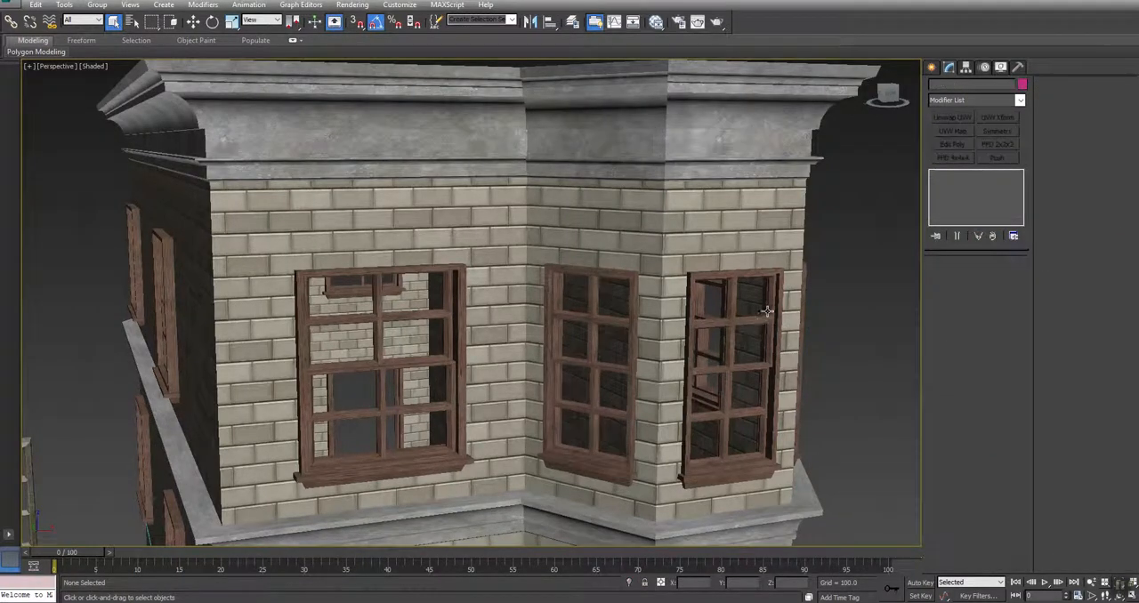
Examine the textured house from several sides, checking the trims, windows, door frame and steps
{"action": "middle_click_drag", "start_coordinate": [653, 311], "coordinate": [651, 233]}
{"action": "middle_click_drag", "start_coordinate": [471, 229], "coordinate": [412, 330], "text": "ctrl+alt"}
{"action": "left_click", "coordinate": [508, 307]}
{"action": "middle_click_drag", "start_coordinate": [508, 307], "coordinate": [502, 304], "text": "alt"}
{"action": "left_click", "coordinate": [758, 323]}
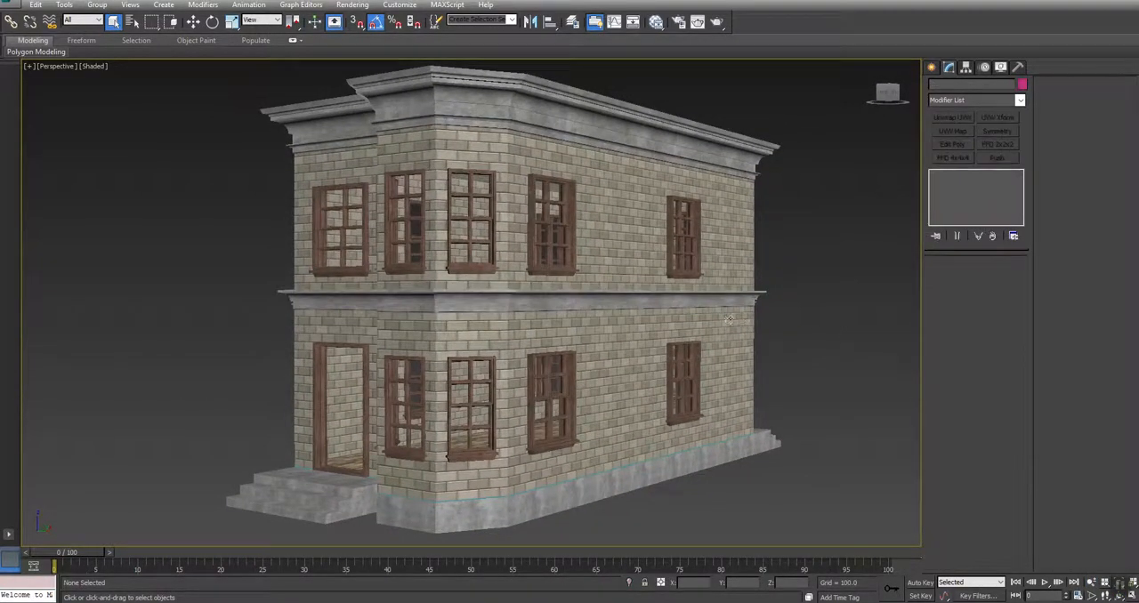
{"action": "middle_click_drag", "start_coordinate": [440, 371], "coordinate": [632, 360], "text": "alt"}
{"action": "middle_click_drag", "start_coordinate": [511, 373], "coordinate": [529, 379], "text": "alt"}
{"action": "middle_click_drag", "start_coordinate": [369, 385], "coordinate": [423, 380]}
{"action": "scroll", "coordinate": [423, 380], "scroll_direction": "down", "scroll_amount": 1}
{"action": "middle_click_drag", "start_coordinate": [374, 354], "coordinate": [454, 356]}
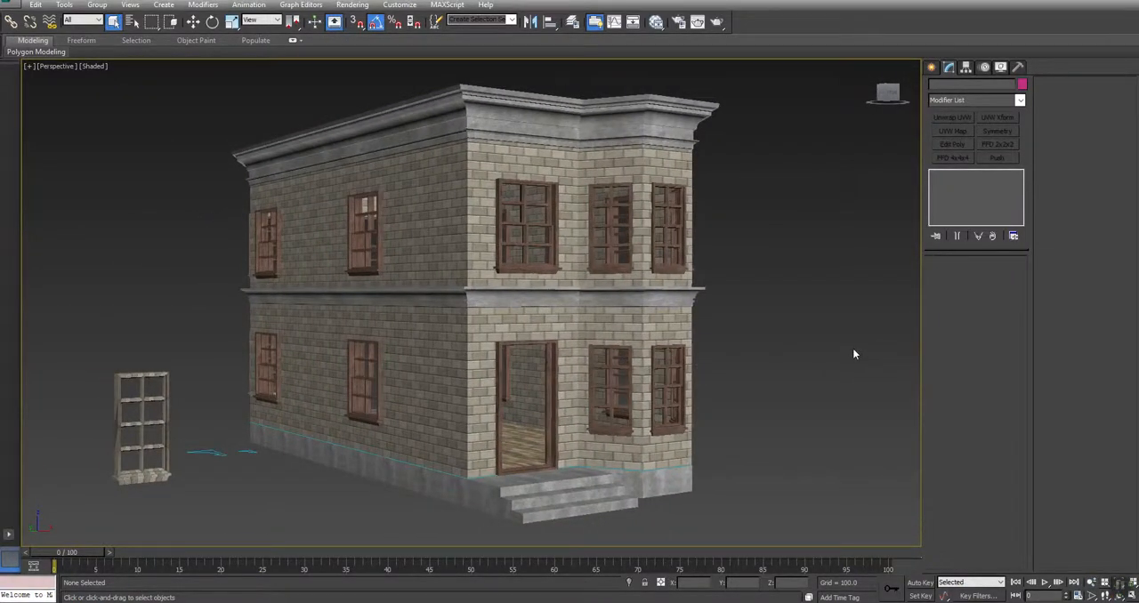